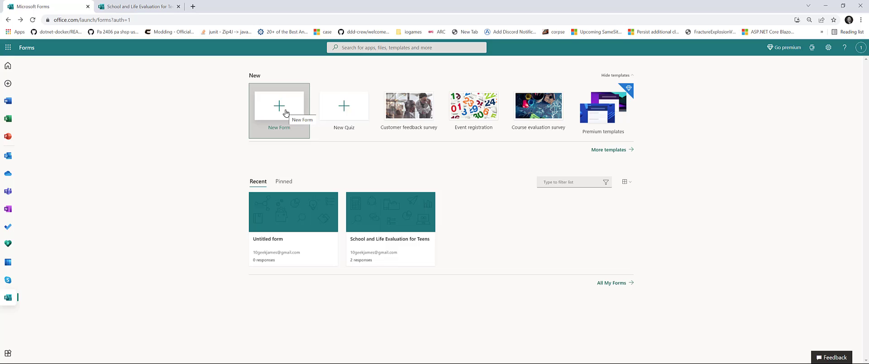
- Open Forms from the full list of Microsoft 365 apps
click(8, 48)
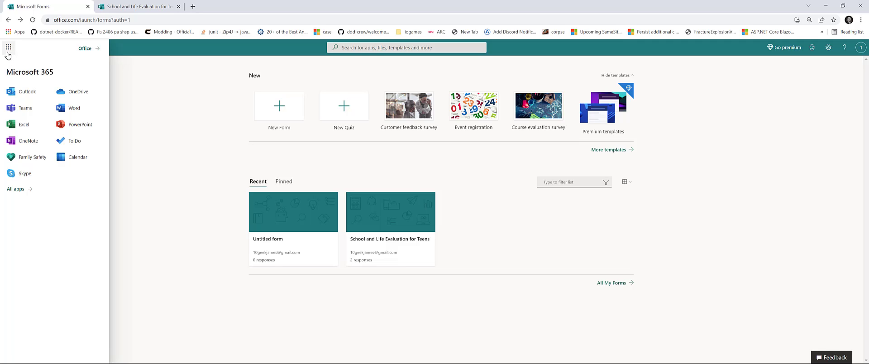
click(19, 189)
scroll(20, 181, down, 2)
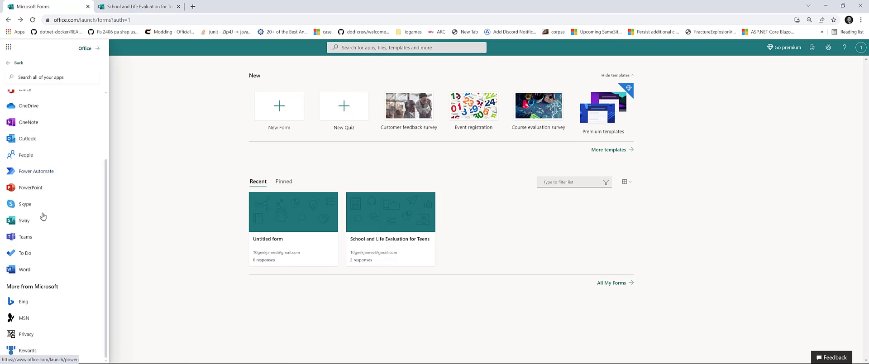
scroll(45, 272, up, 1)
scroll(46, 264, up, 1)
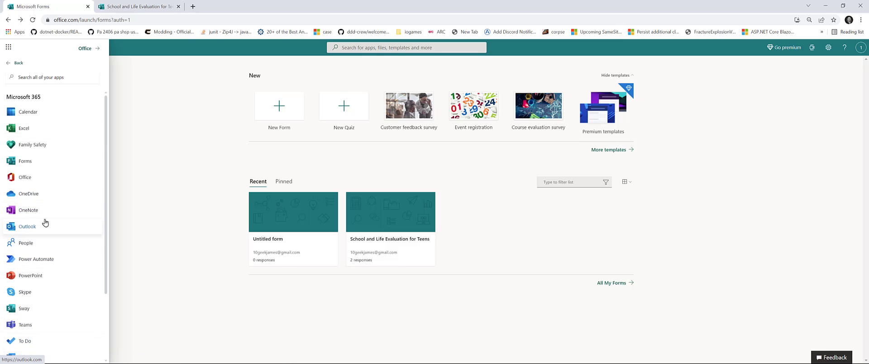
click(25, 166)
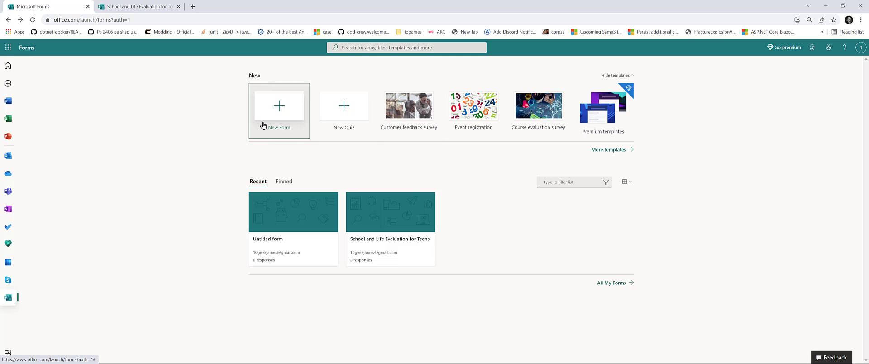
- Create a new blank form and title it "Family week quiz"
click(273, 113)
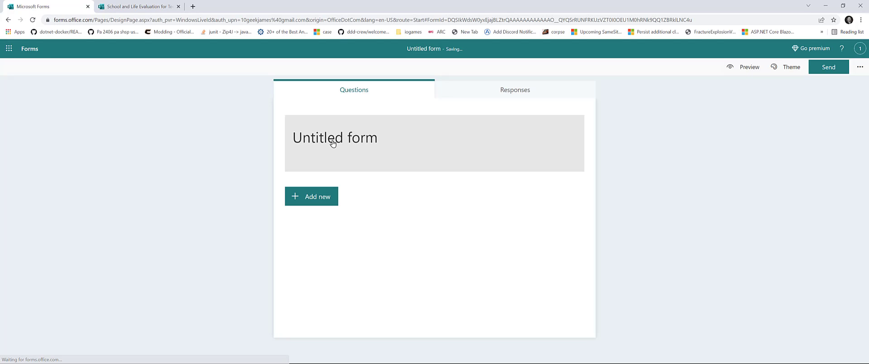
click(335, 141)
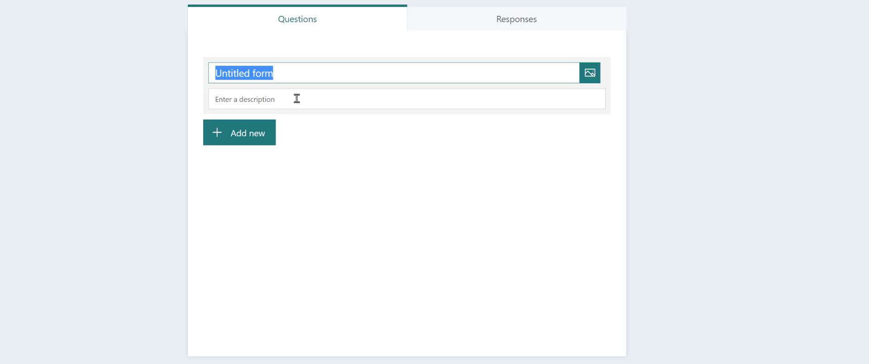
text(Famiyo)
key(BackSpace)
key(BackSpace)
text(ly)
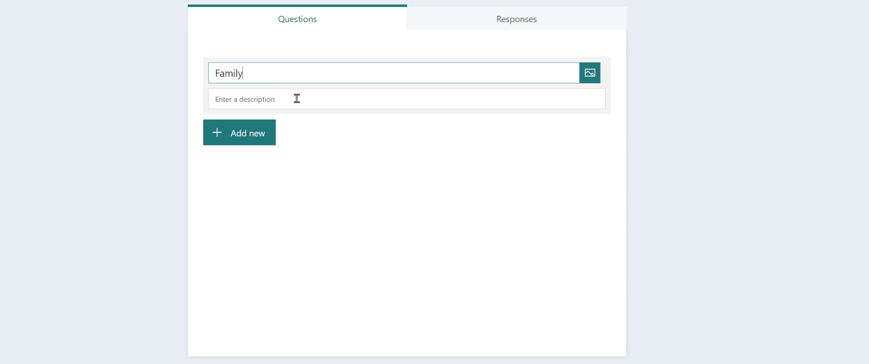
text( week quiz)
- Enter the form description "Just a little something to exercise the MS Forms app"
click(297, 96)
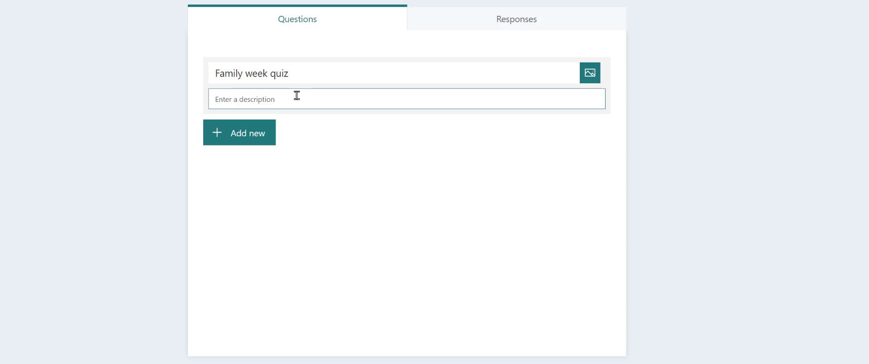
text(Just a little something to exercise th)
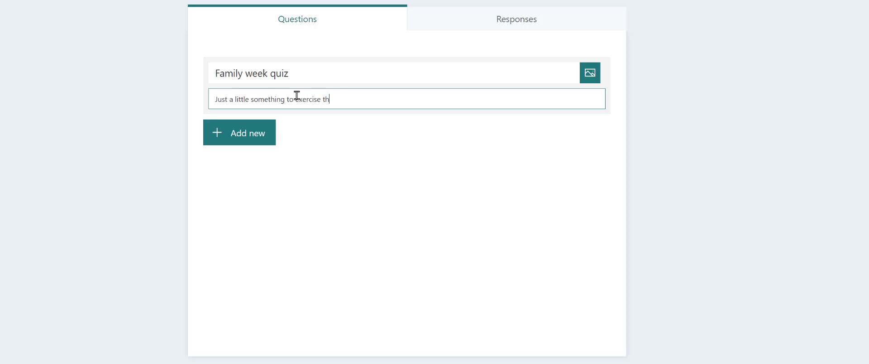
text(e MS Forms app)
- Add a section to the form and title it "Semi Identifying Section"
click(252, 135)
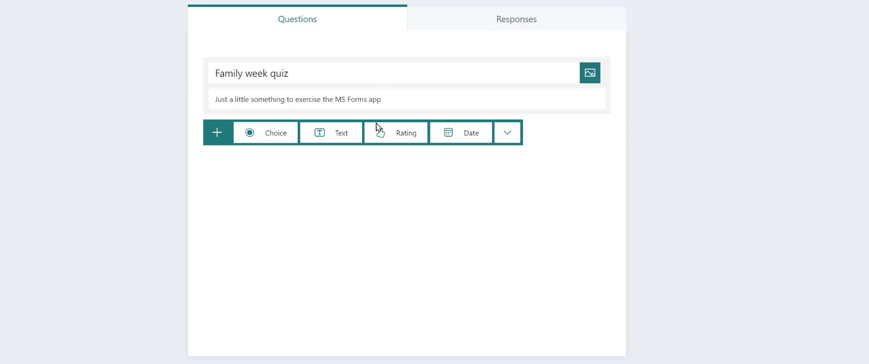
click(503, 138)
click(532, 223)
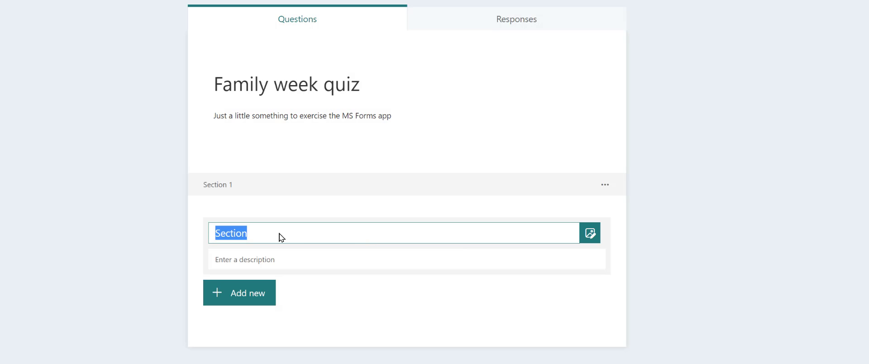
text(Gener)
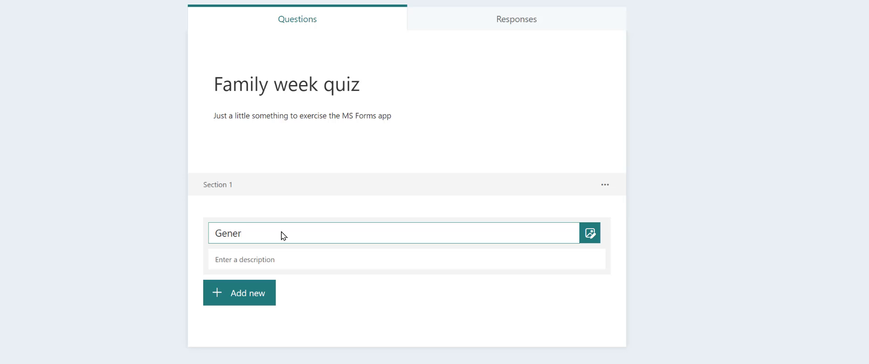
key(BackSpace)
key(BackSpace)
key(BackSpace)
key(BackSpace)
key(BackSpace)
text(Who)
key(BackSpace)
key(BackSpace)
key(BackSpace)
key(BackSpace)
text(Semi Identifying)
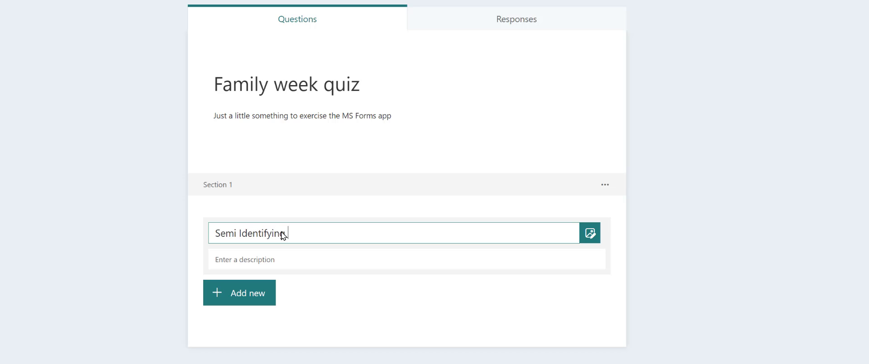
text( Section)
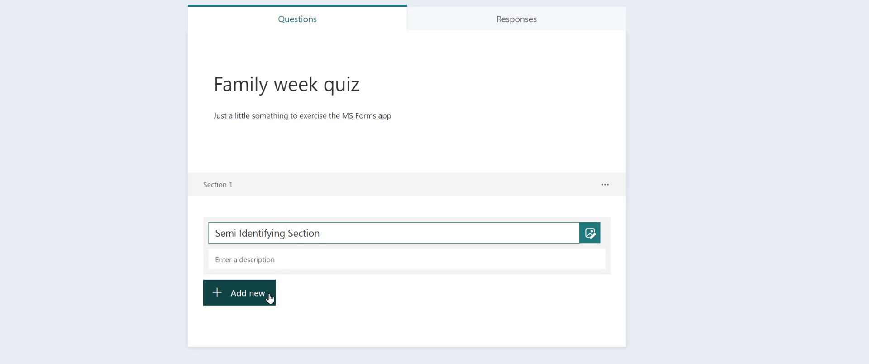
- Add a choice question to the section with the text "Which family team are you on?"
click(271, 299)
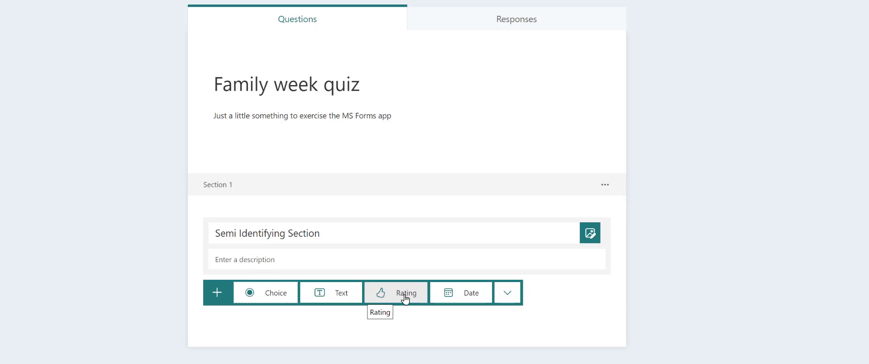
click(507, 294)
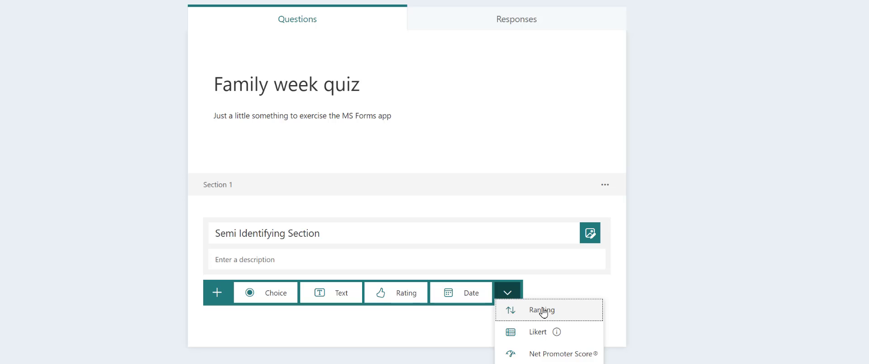
mouse_move(539, 338)
click(301, 321)
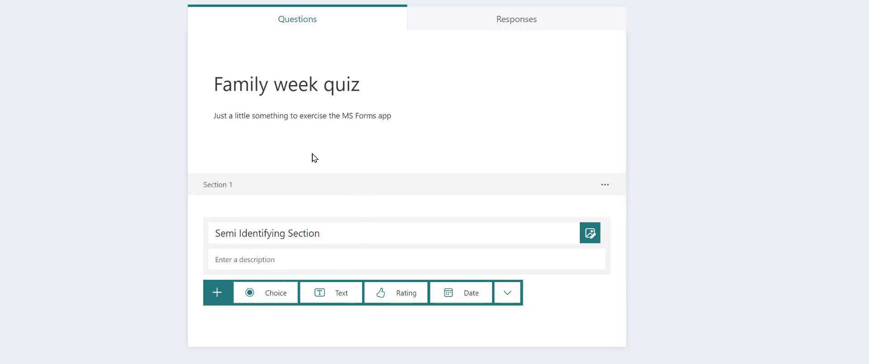
click(269, 298)
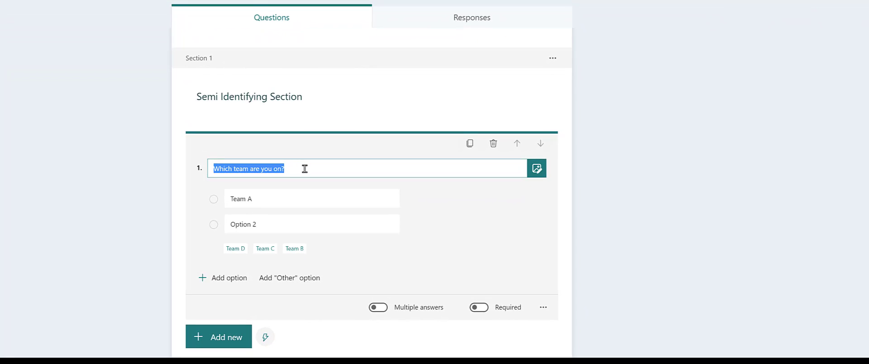
text(Which )
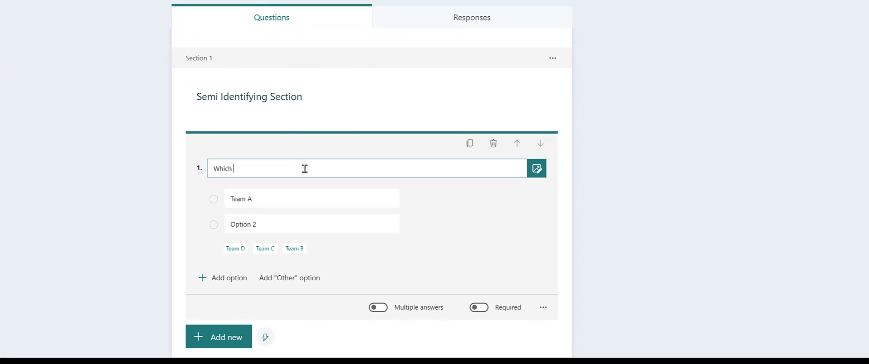
text(family team are you on?)
- Name the two answer options of the family team question "Family 1" and "Family 2"
click(269, 199)
text(Family )
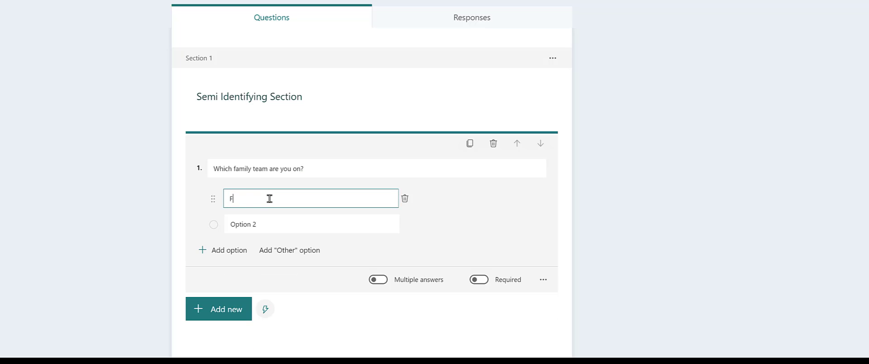
text(Last Name)
key(BackSpace)
key(BackSpace)
key(BackSpace)
key(BackSpace)
key(BackSpace)
key(BackSpace)
key(BackSpace)
key(BackSpace)
key(BackSpace)
key(BackSpace)
text(1)
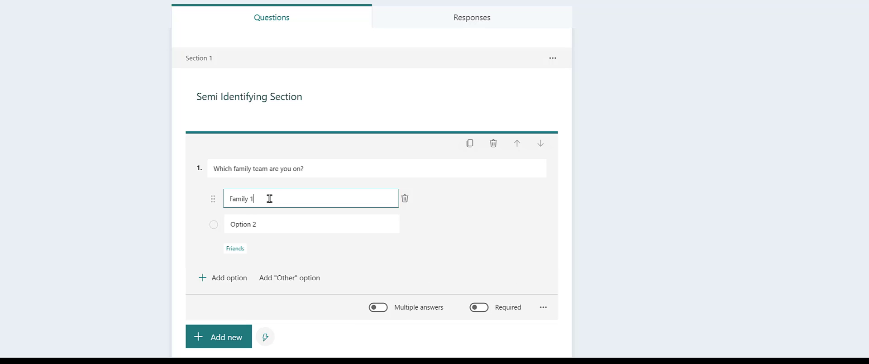
click(265, 222)
text(Family2)
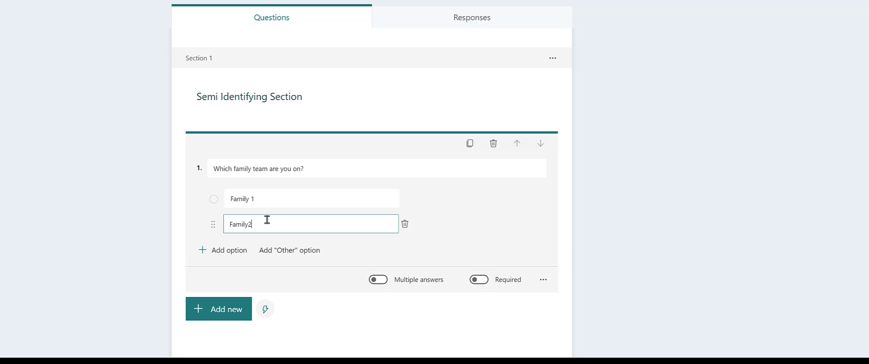
key(BackSpace)
text(2)
- Add a second choice question with the text "Kiddo or Parent?"
click(231, 309)
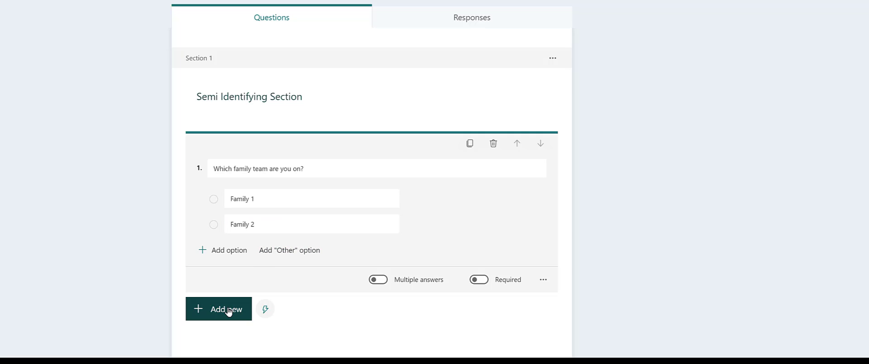
click(246, 310)
text(What)
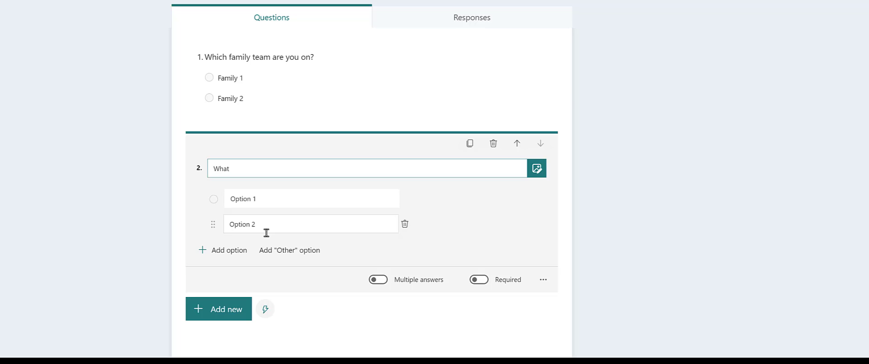
key(BackSpace)
key(BackSpace)
key(BackSpace)
key(BackSpace)
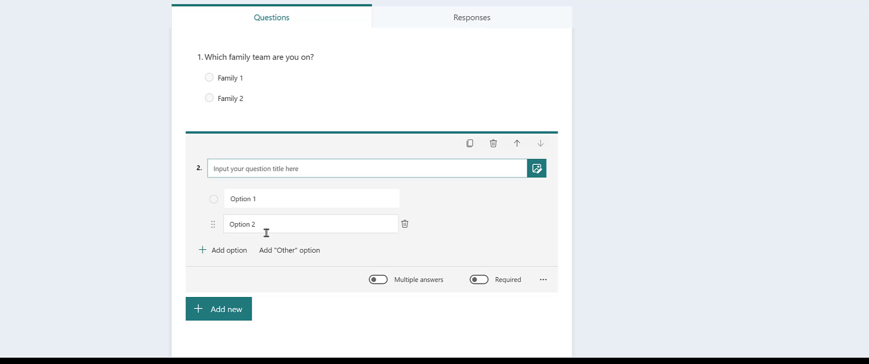
text(Kiddo or )
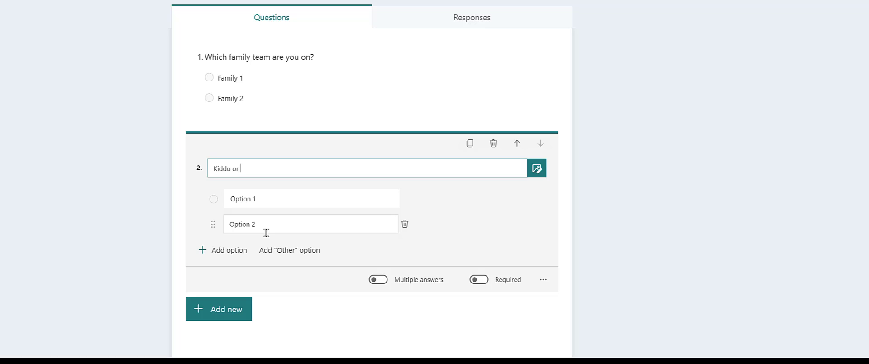
text(Parent?)
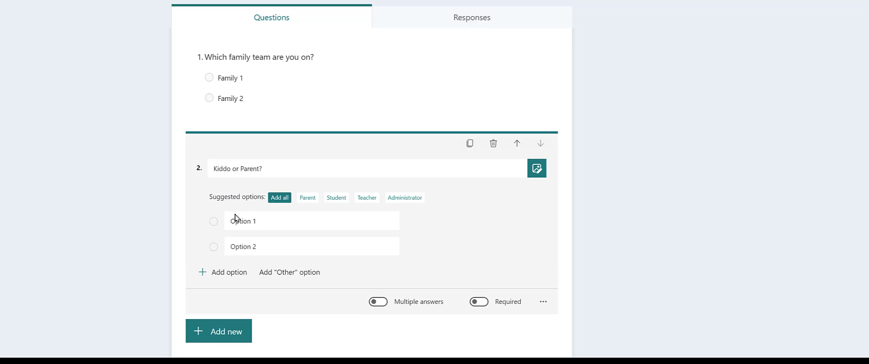
- Name the two answer options of the second question "Kiddo" and "Parent"
click(252, 218)
text(Kiddo)
key(BackSpace)
key(BackSpace)
key(BackSpace)
key(BackSpace)
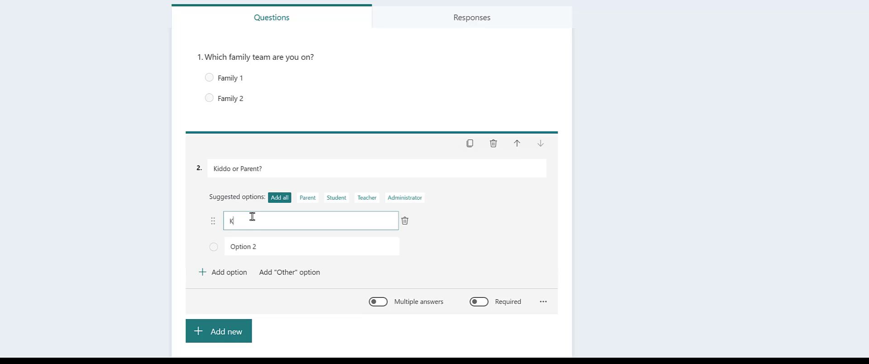
text(iddo)
key(Tab)
key(Tab)
text(Parent)
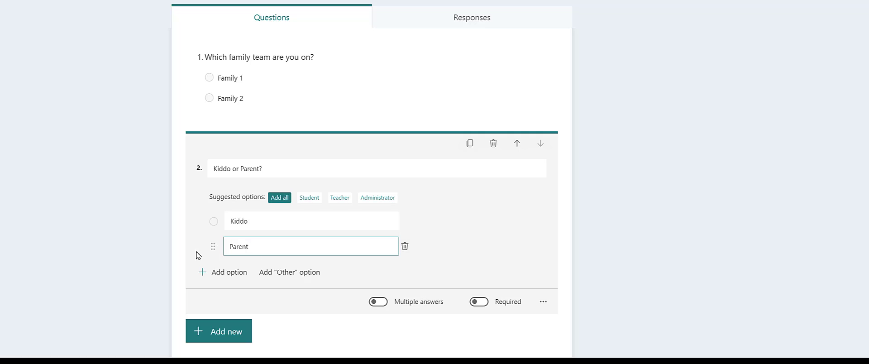
- Rename the second question's two answer options to "teammate - delivery" and "teammate - testing"
click(274, 171)
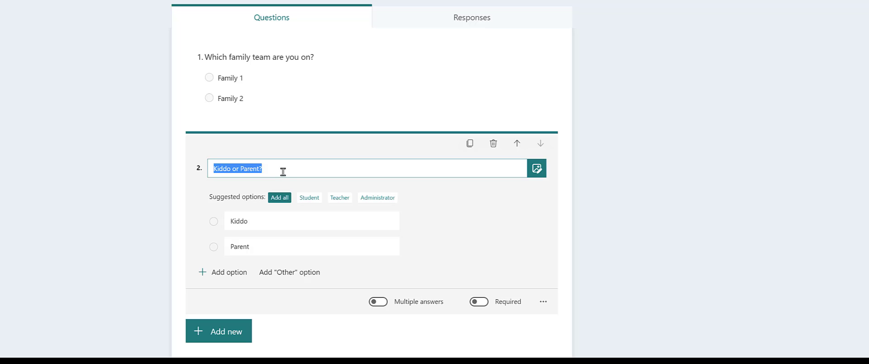
click(255, 220)
text(teammate )
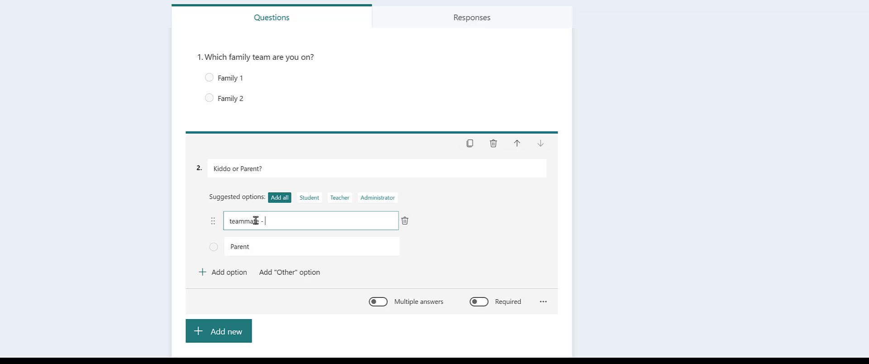
text(- delivery)
key(Tab)
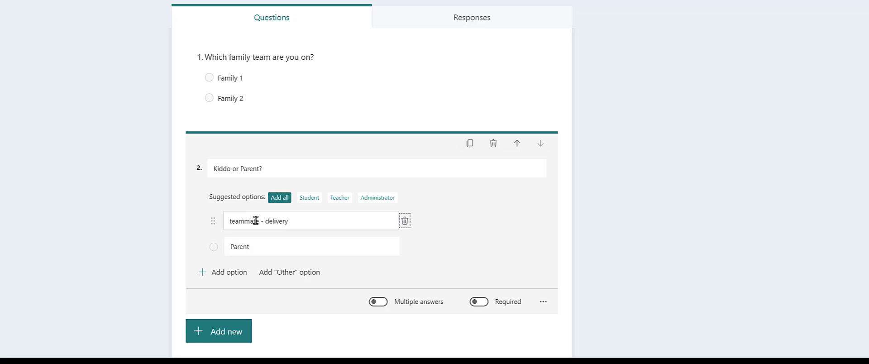
click(255, 243)
text(teamm)
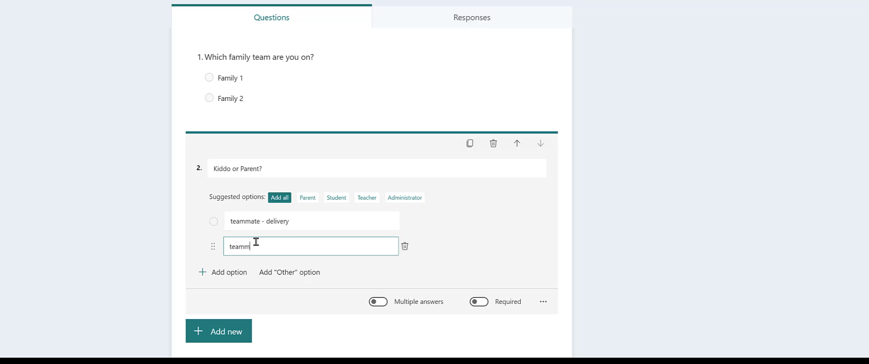
text(ate -= )
text(ded)
text(testing)
- Try a third answer option named "product owner" on the second question, and clear its text
click(217, 273)
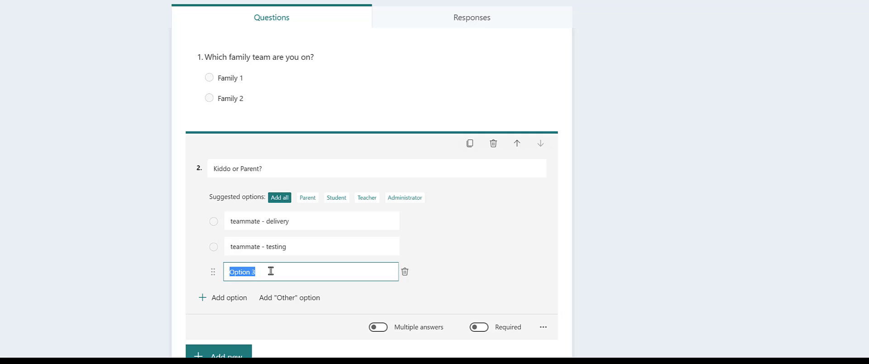
text(product owner)
key(ctrl+a)
key(BackSpace)
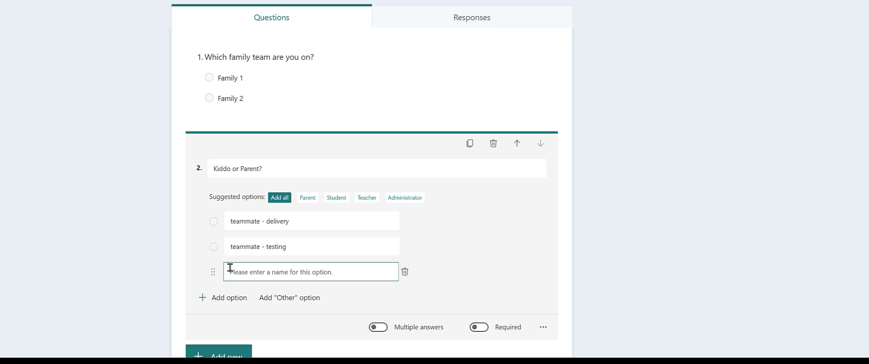
- Rename the second question's first two answer options to "Kiddo" and "Parenting", and delete the empty third option
click(258, 222)
triple_click(259, 223)
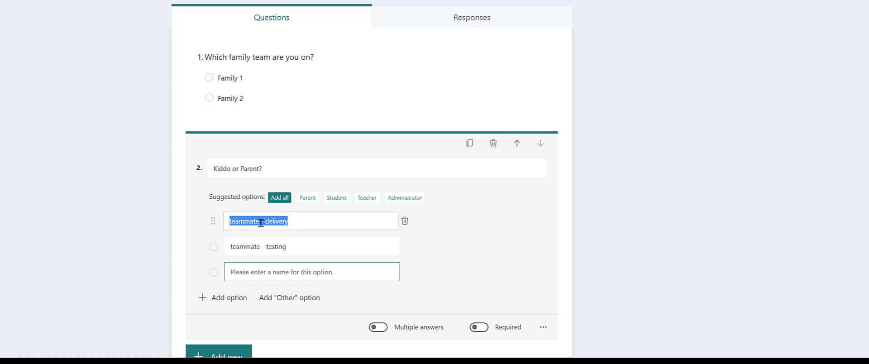
click(257, 221)
drag(261, 221, 227, 222)
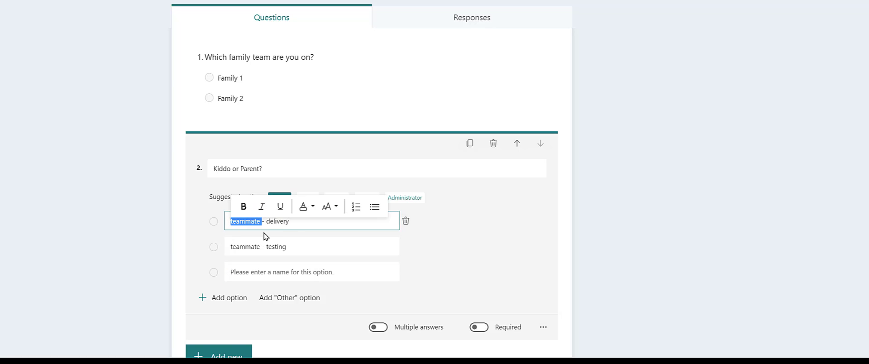
click(194, 253)
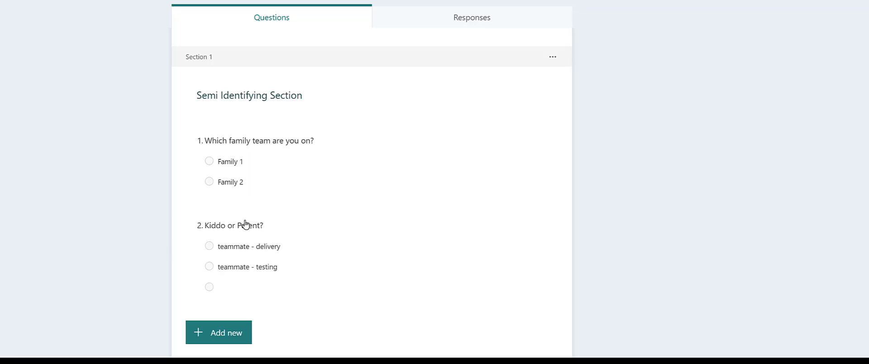
click(250, 252)
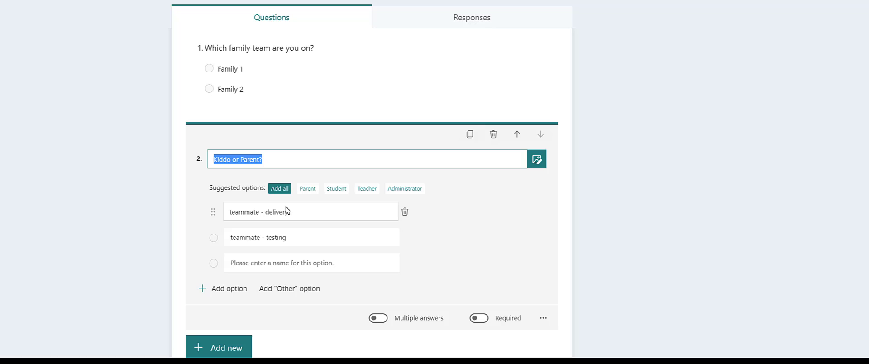
click(320, 212)
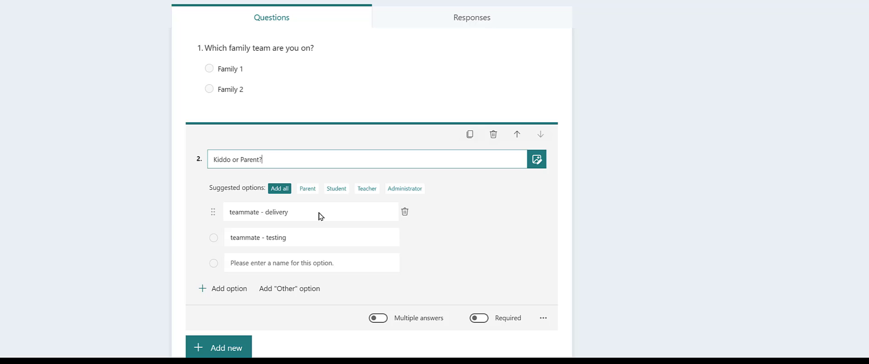
text(Kiddo)
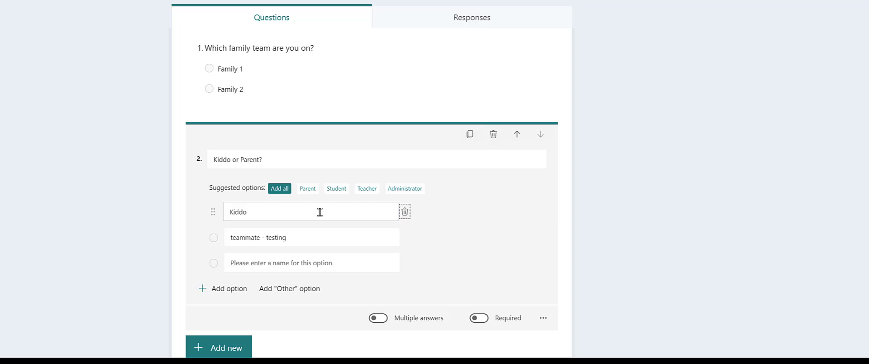
key(Tab)
text(P)
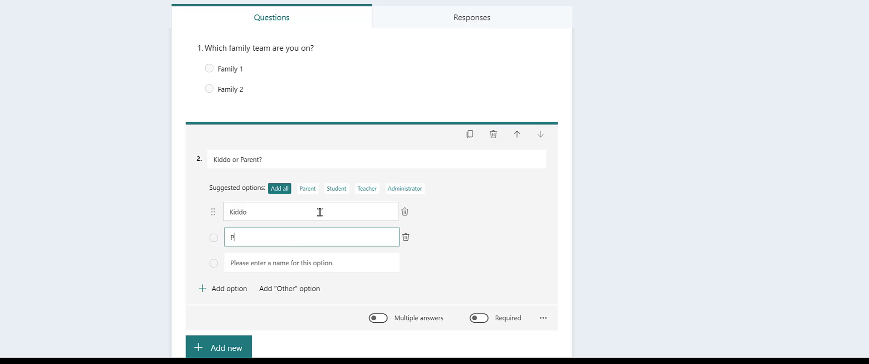
text(arenting)
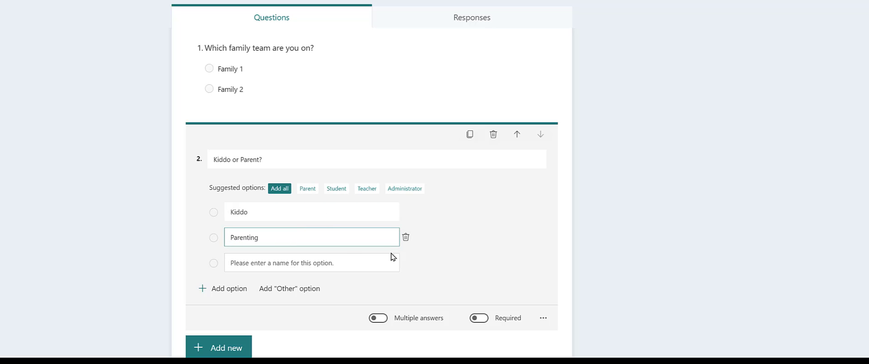
click(406, 263)
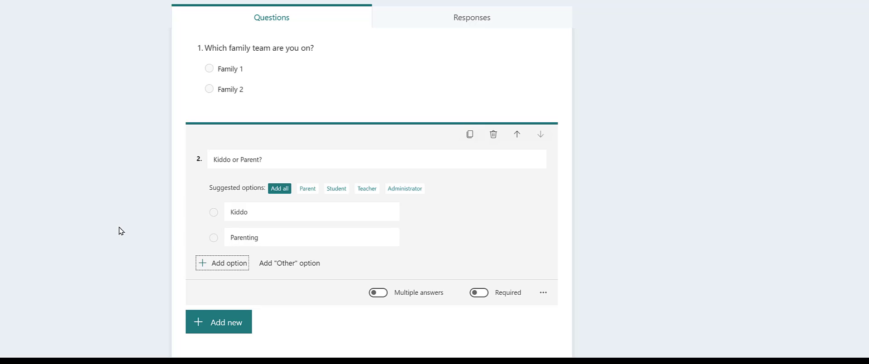
- Add a new section after the second question and title it "School and Related"
scroll(121, 231, up, 3)
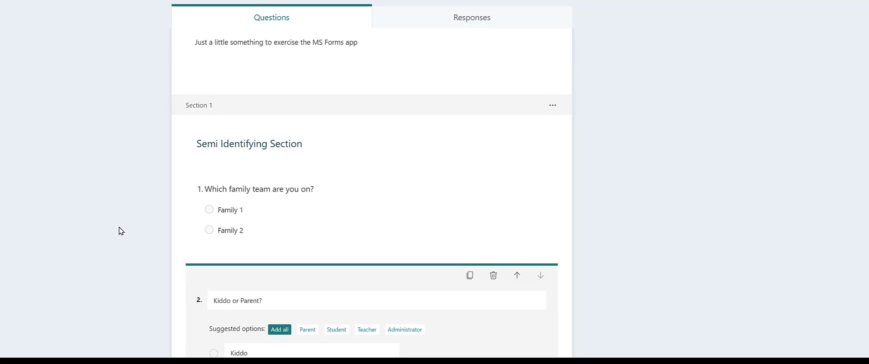
scroll(121, 231, down, 3)
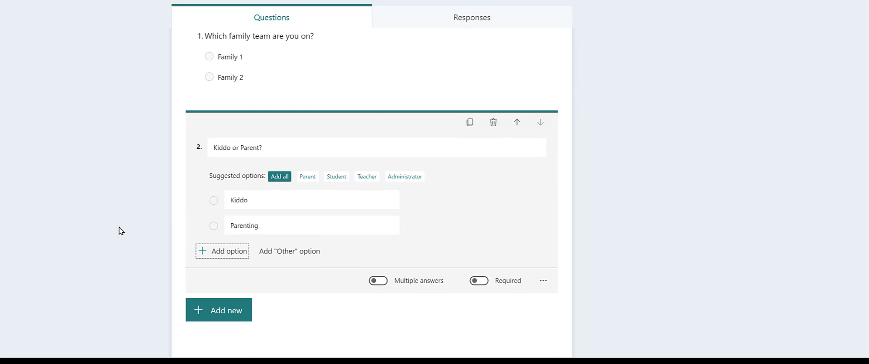
click(230, 310)
click(464, 310)
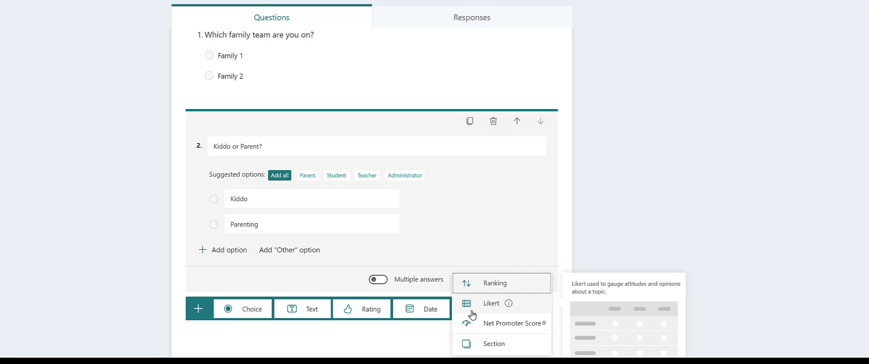
click(488, 346)
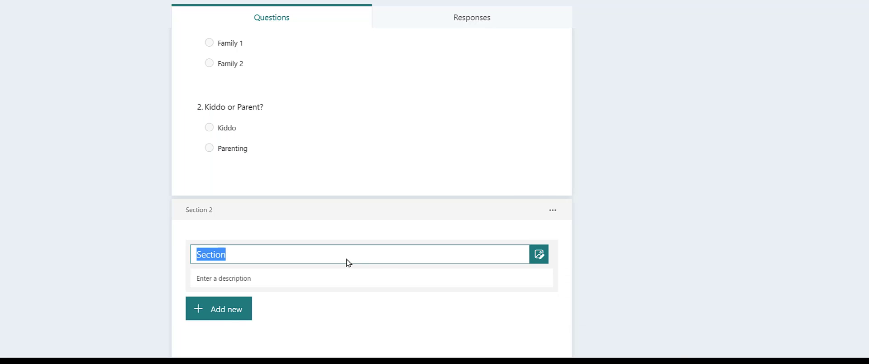
text(School)
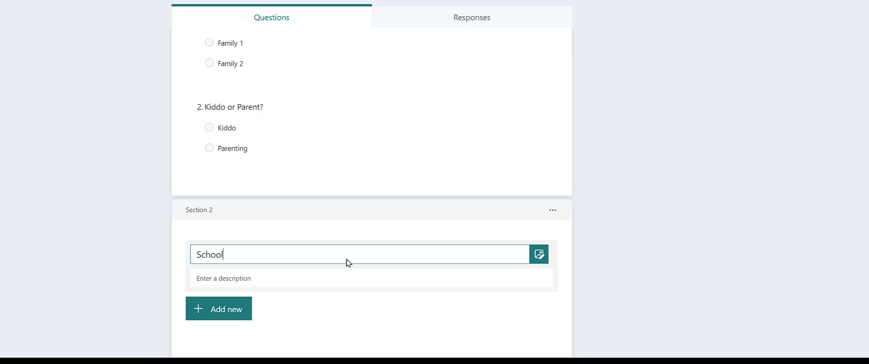
text( and Mis)
key(BackSpace)
text(Related)
key(Tab)
click(242, 312)
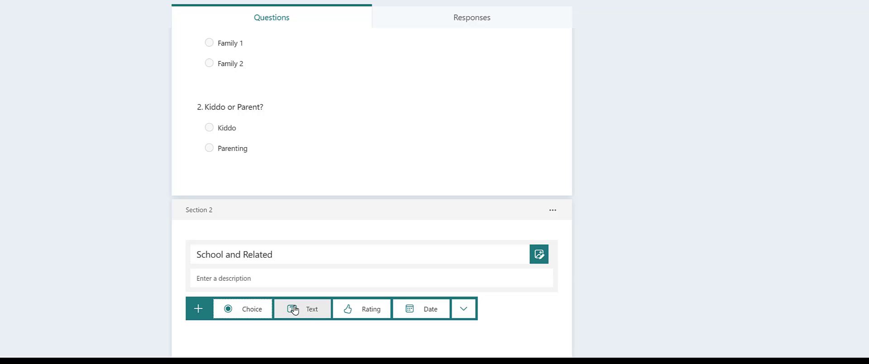
click(251, 315)
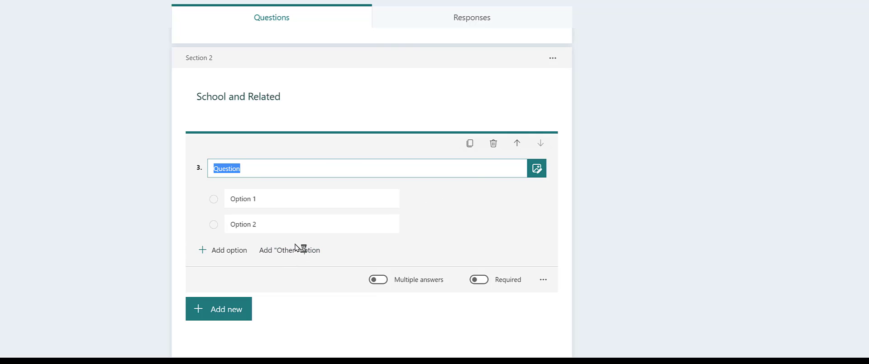
click(495, 145)
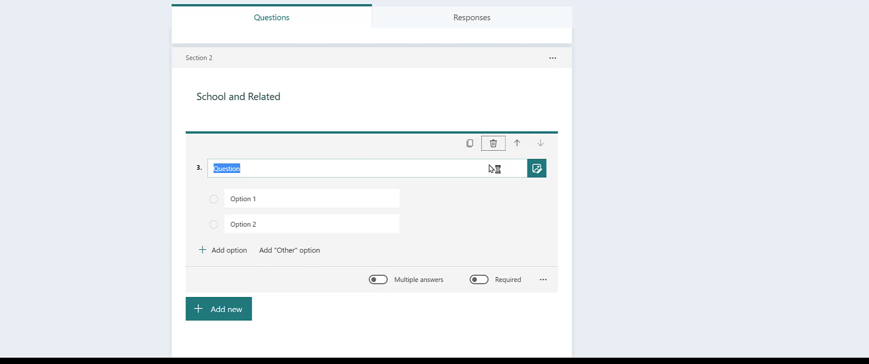
- Add a rating question to the School and Related section with the text "How was your week socially? School? Outside school?"
click(223, 335)
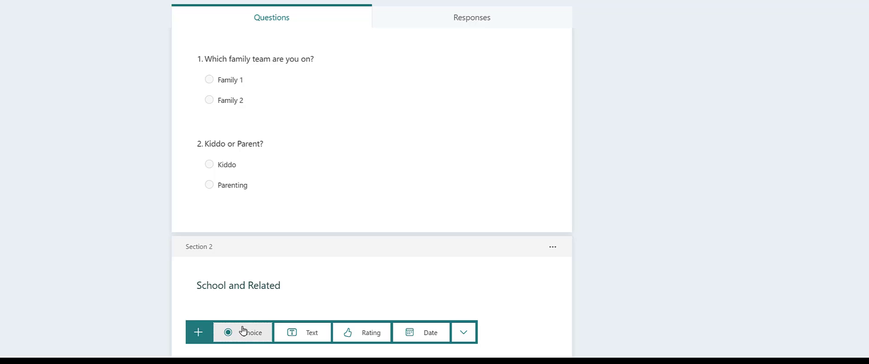
click(363, 335)
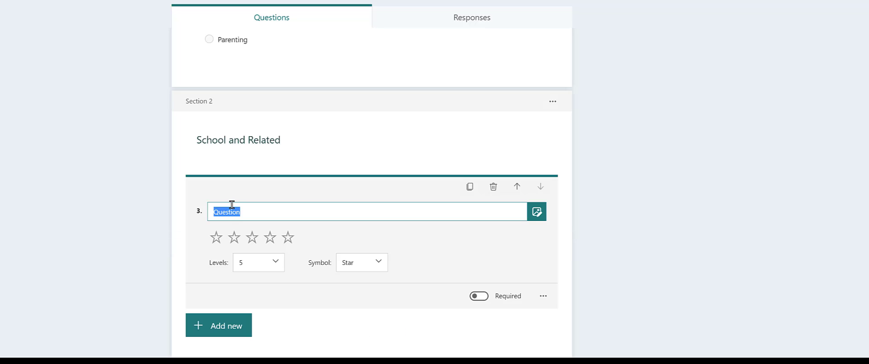
text(How was your week socially?  Scho)
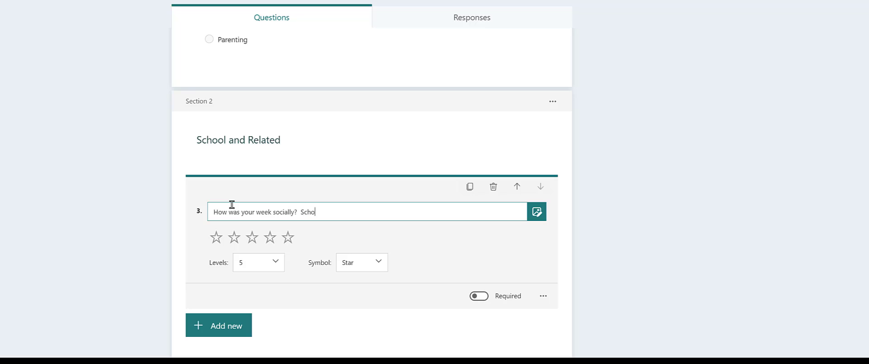
text(ol?  Outside school?)
- Add labels to the rating question's scale, with "Low" for 1 star and "High" for 5 stars
click(542, 296)
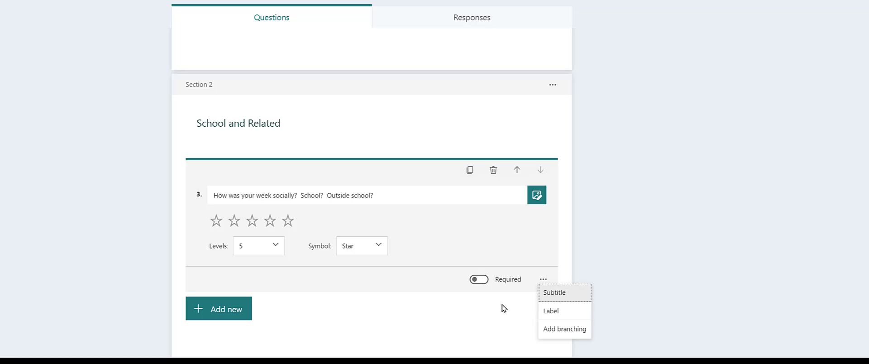
click(563, 312)
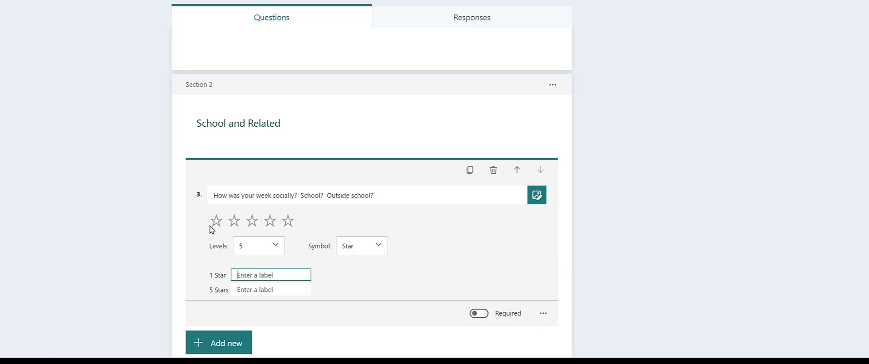
text(Low)
key(Tab)
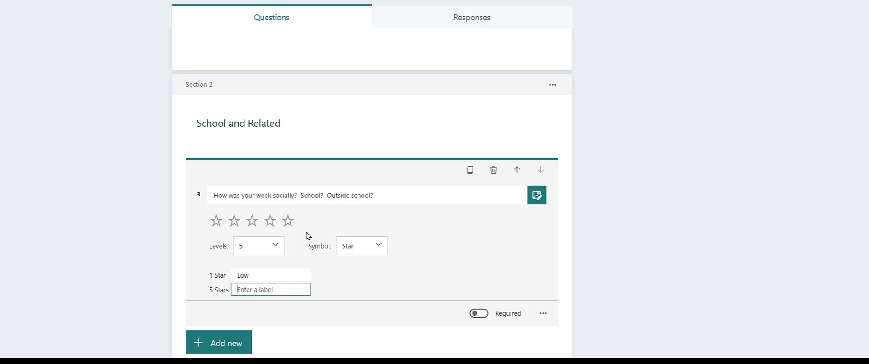
text(High)
click(285, 318)
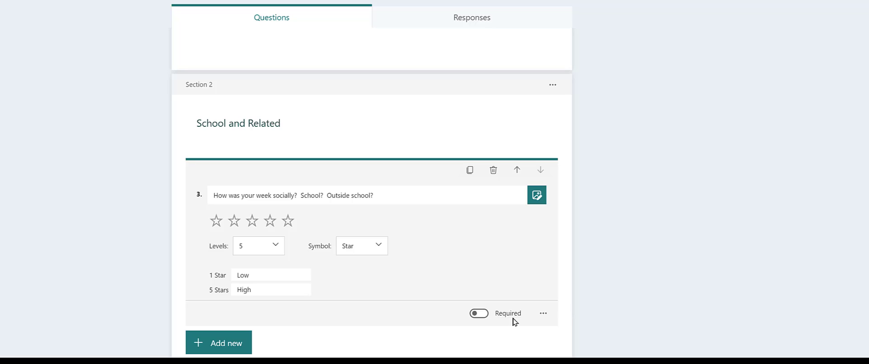
- Add a text question: "What are one or more things that came up this week socially that we might all lean in on together, strategize, learn from?"
scroll(498, 321, down, 1)
click(231, 316)
click(299, 310)
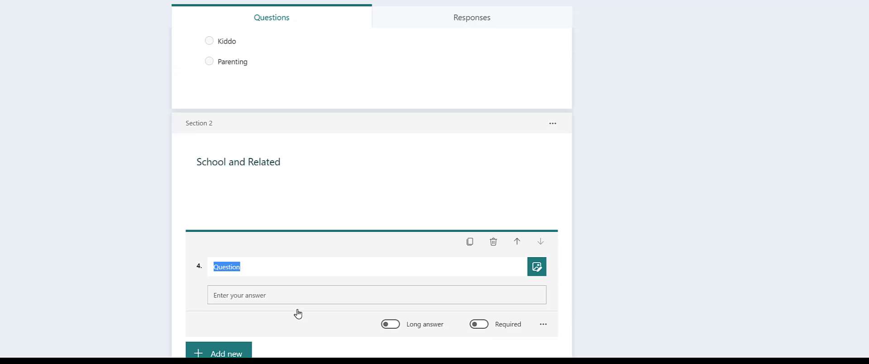
text(What )
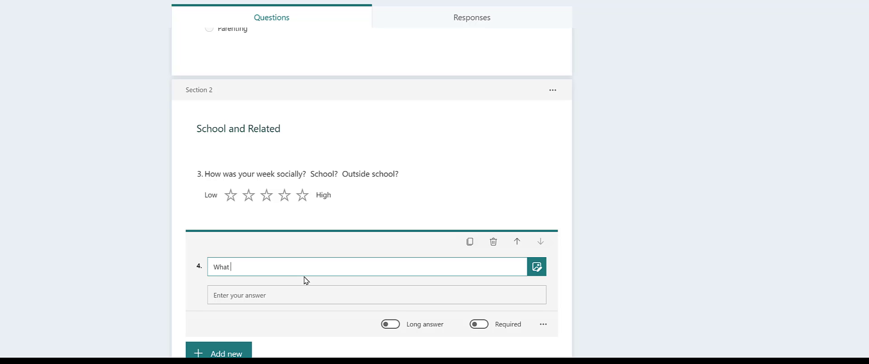
text(is areso one or more things t)
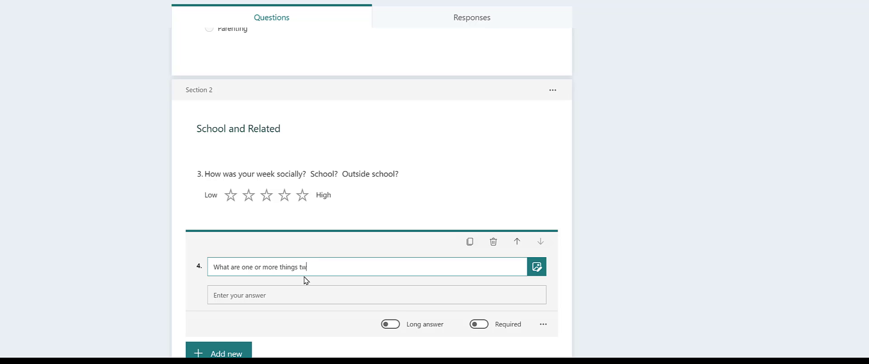
text(hat came up this week socia)
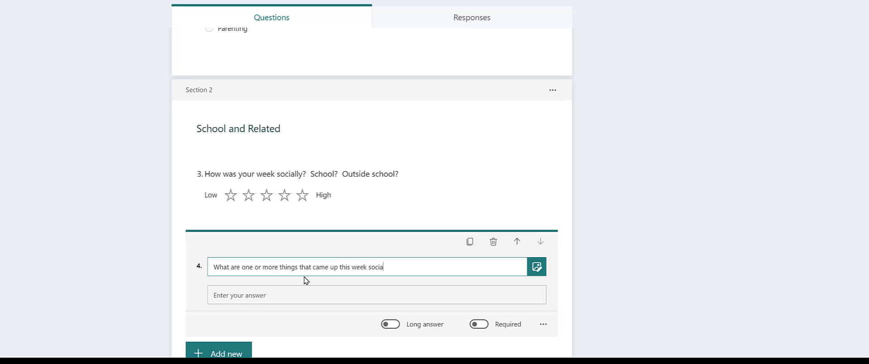
text(lly that we might all lean in on toge)
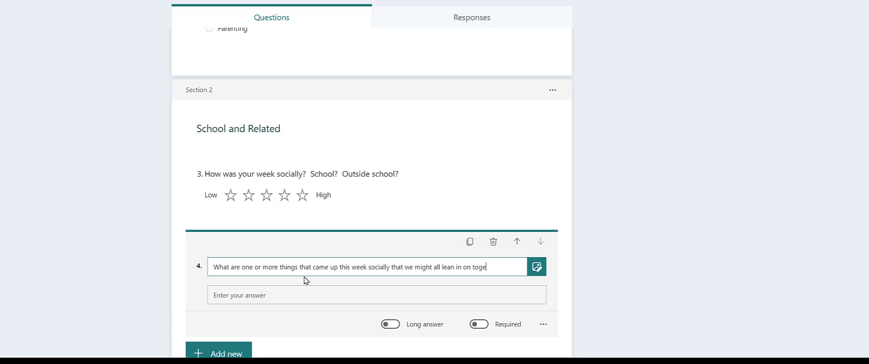
text(ther, strategiz)
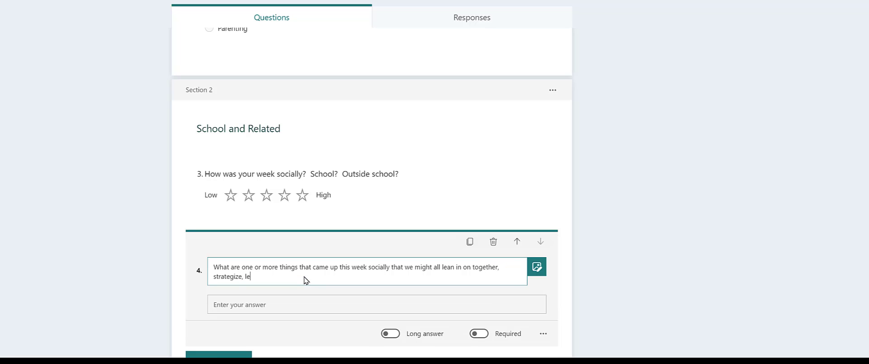
text(e, learn from?)
- Set the fourth question to accept a long answer
click(392, 335)
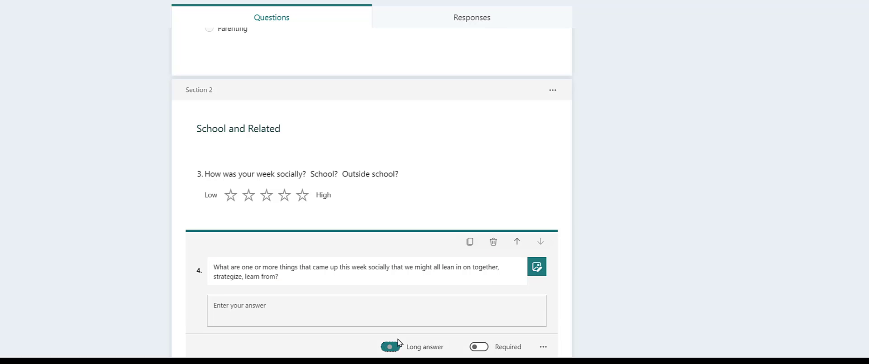
scroll(407, 339, down, 2)
click(391, 277)
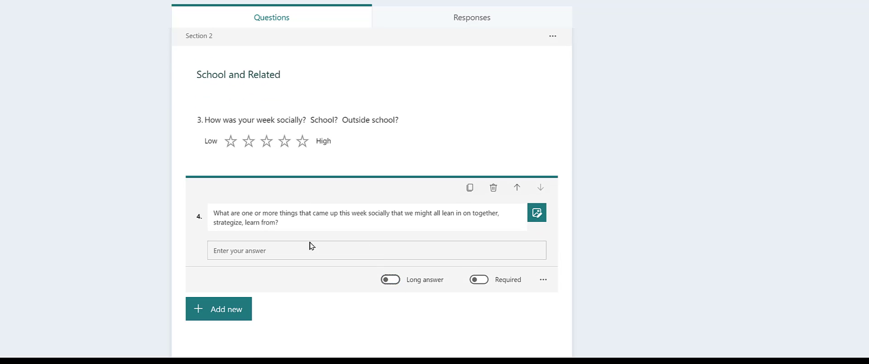
click(390, 280)
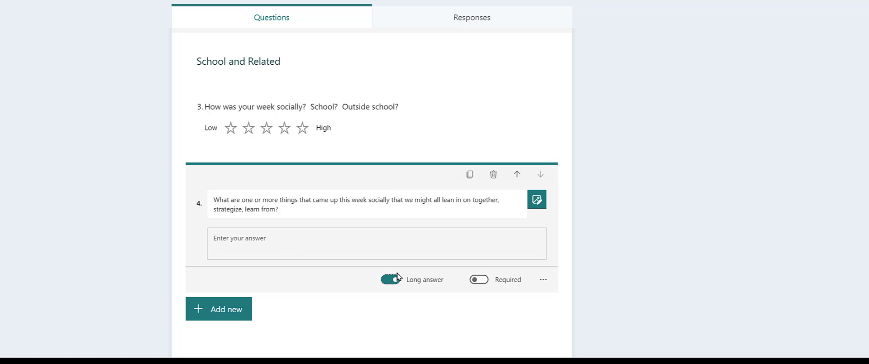
- Add a rating question with the text "How as your week at school? Grades/Tests/Classes/Homework?"
click(543, 280)
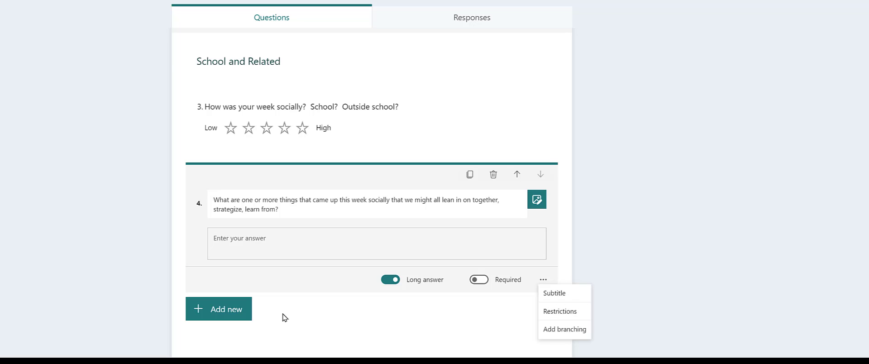
click(223, 310)
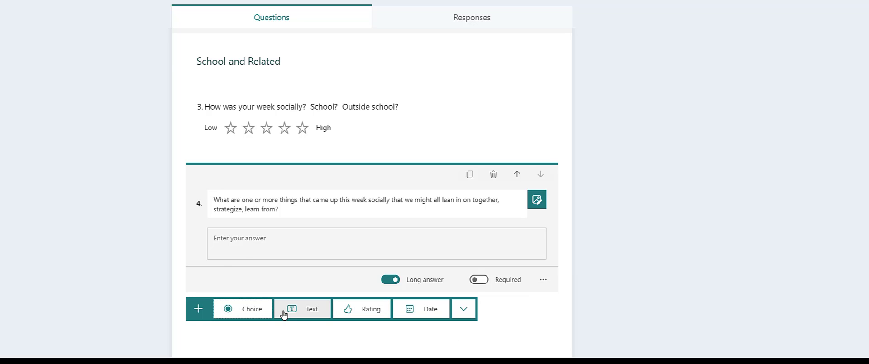
click(360, 309)
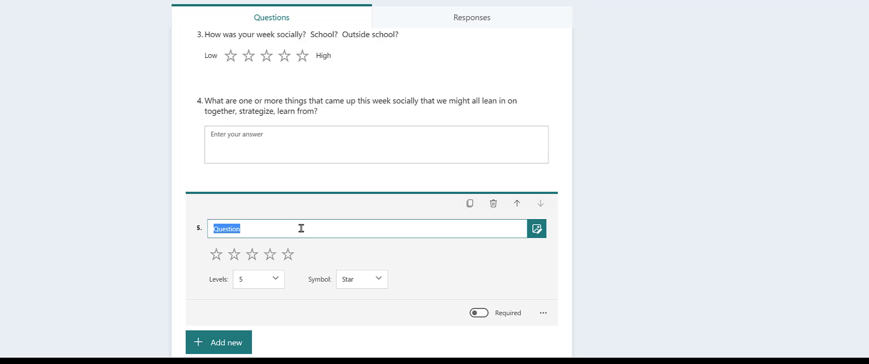
text(H)
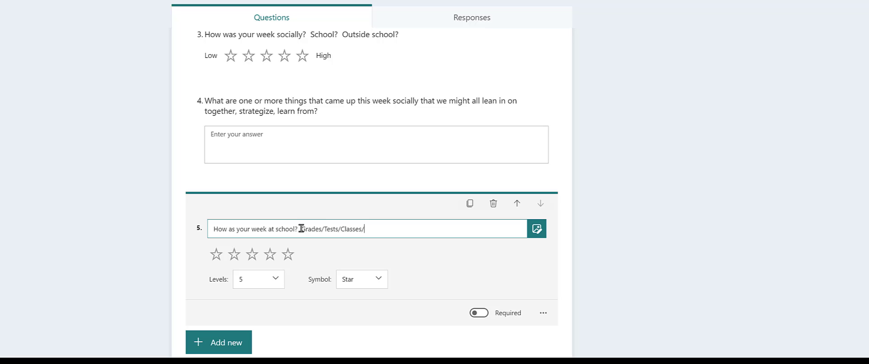
text(omework?)
scroll(285, 310, down, 1)
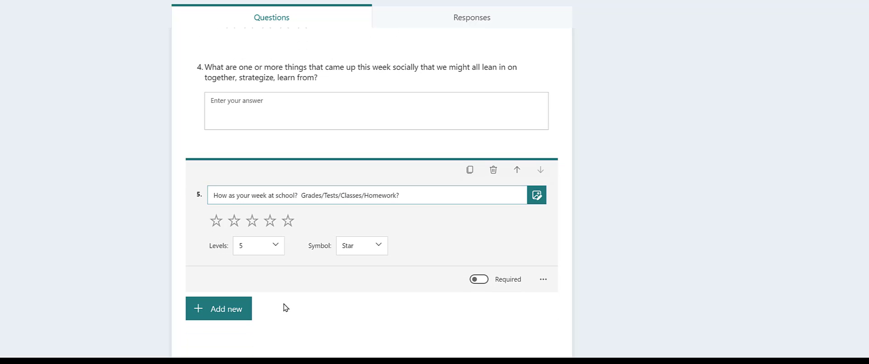
- Set the school week rating question to 10 levels
click(277, 251)
scroll(254, 332, down, 3)
click(254, 335)
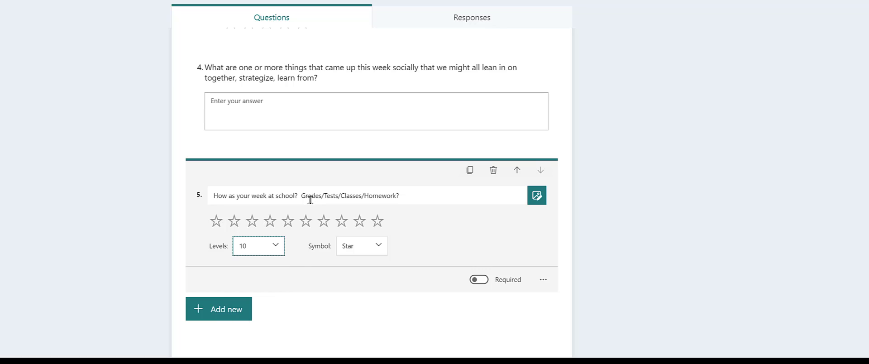
- Change the rating scale of the "How was your week socially?" question to 10 levels
scroll(300, 113, up, 1)
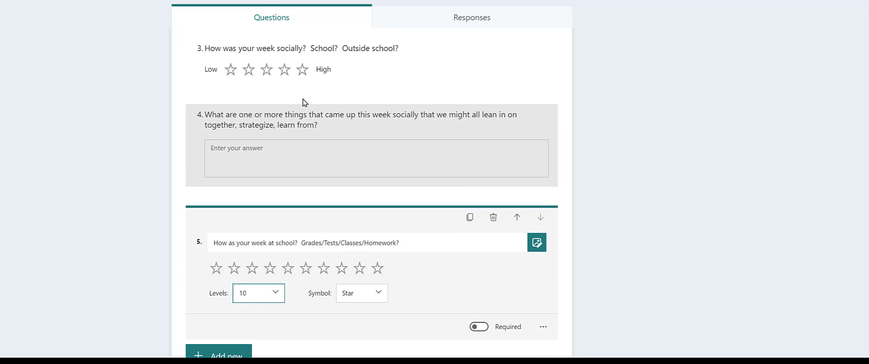
click(308, 76)
click(276, 126)
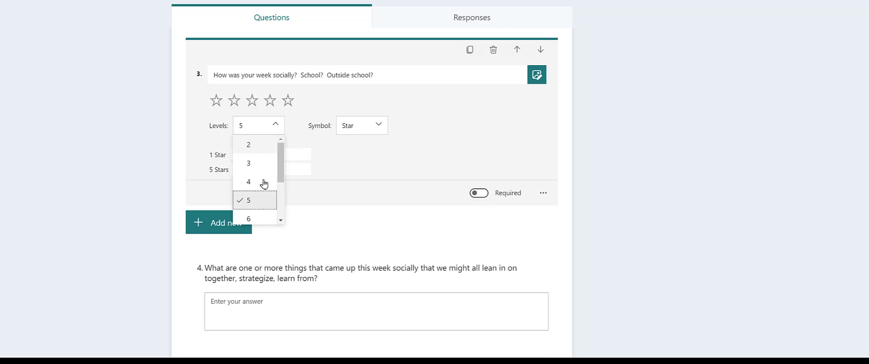
scroll(262, 200, down, 2)
click(261, 211)
scroll(290, 280, down, 2)
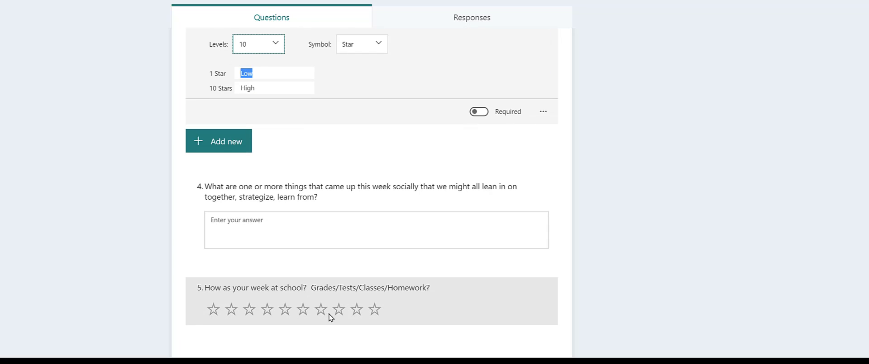
- Duplicate the question about things that came up socially and move the copy below the school week rating question
click(281, 196)
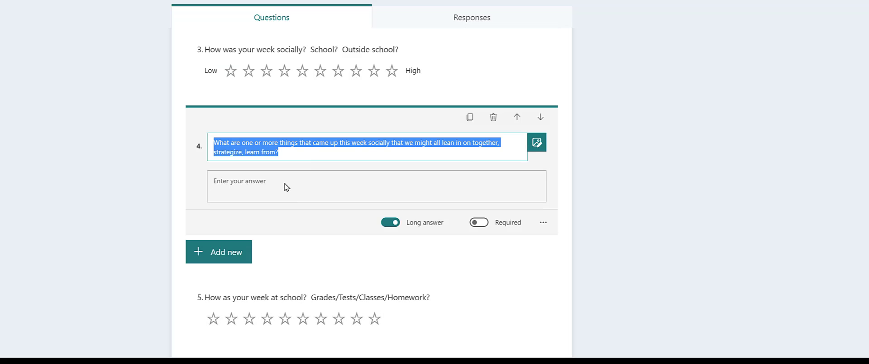
click(470, 119)
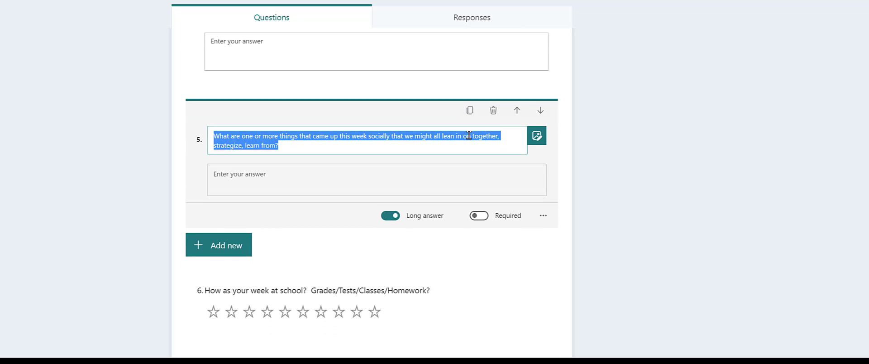
scroll(469, 136, up, 2)
scroll(466, 135, down, 2)
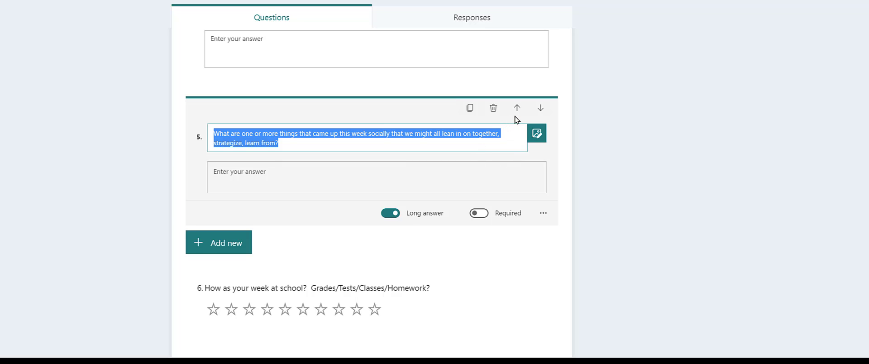
click(541, 108)
scroll(500, 205, up, 3)
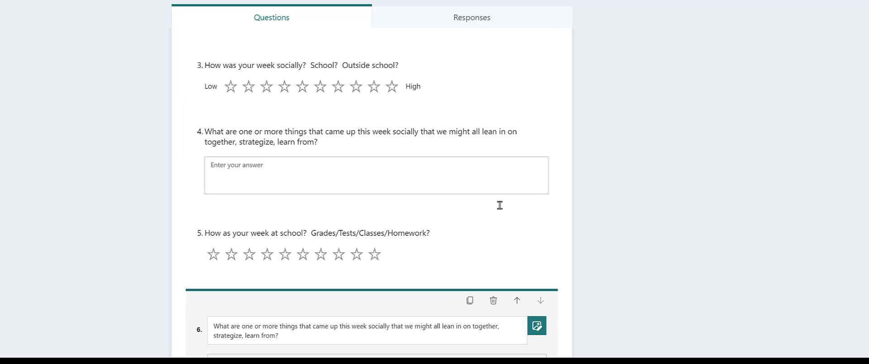
- In the copied question, replace the text after "came up this week" with "related to grades, tests, classes, homework that we can celebrate with you?"
scroll(500, 205, down, 2)
click(302, 256)
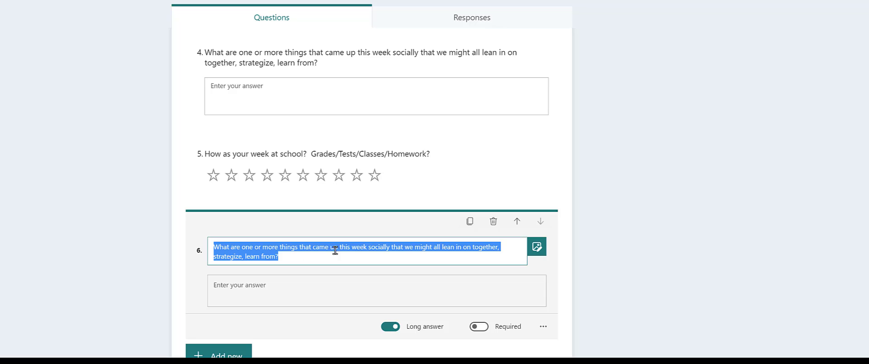
click(346, 255)
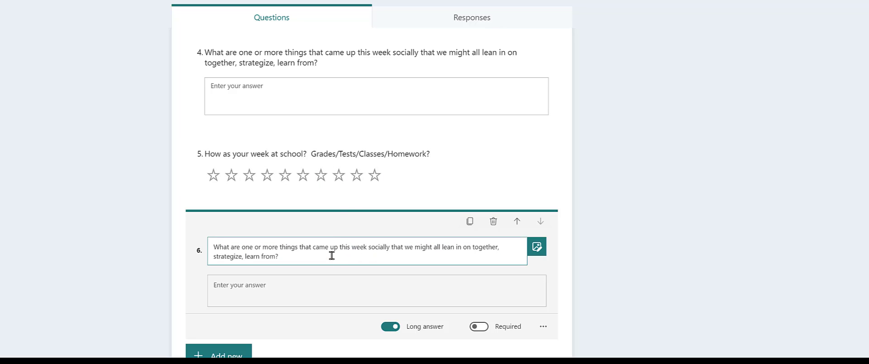
click(342, 247)
key(ctrl+shift+End)
text(at)
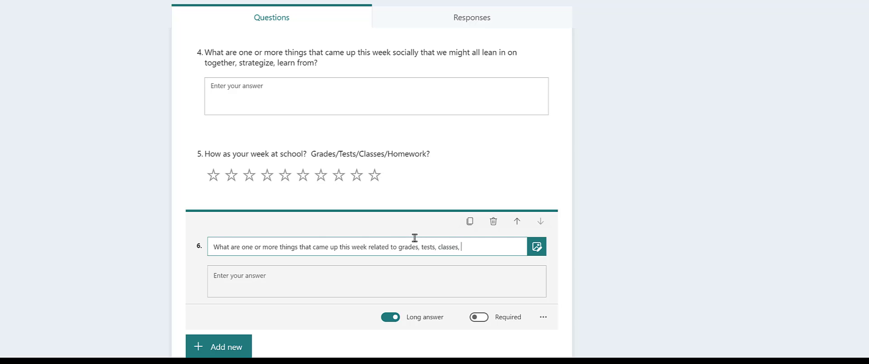
text(an celebrate with you?)
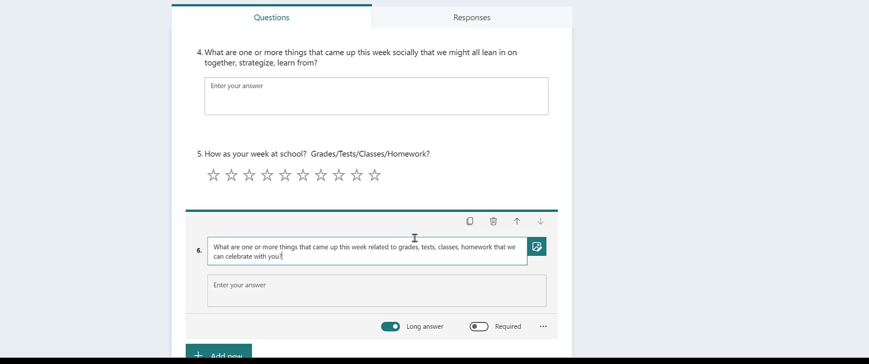
- Add the subtitle "Sometimes you win, sometimes you learn, sometimes it just hurts. First two here, next one, in the next question." to question 6
click(544, 329)
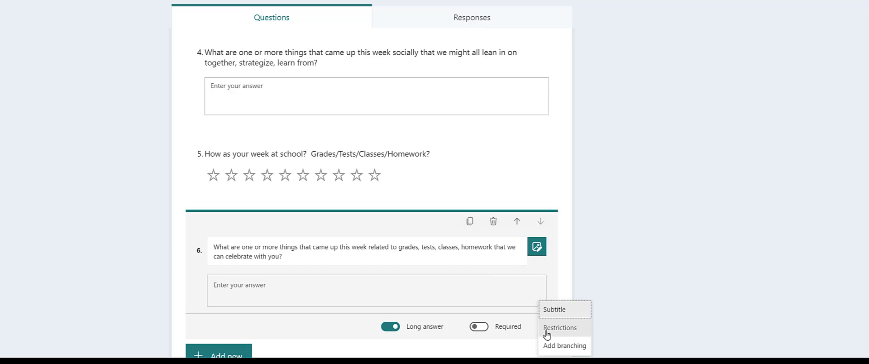
click(554, 312)
click(270, 275)
text(S)
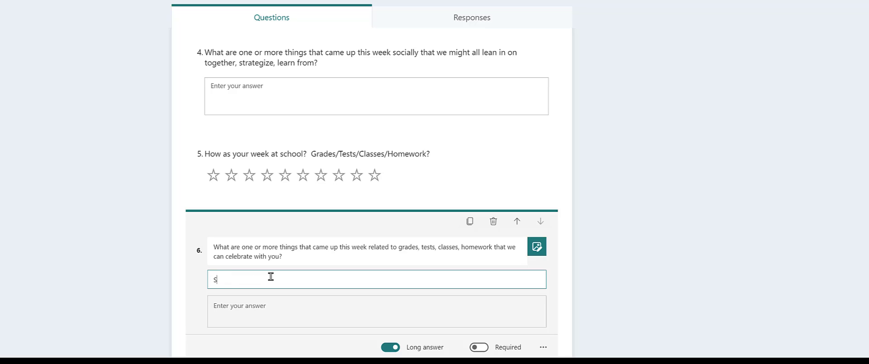
text(ometimes you win, sometimes you learn, sometimes it just hurts.  First two here, next one, in th)
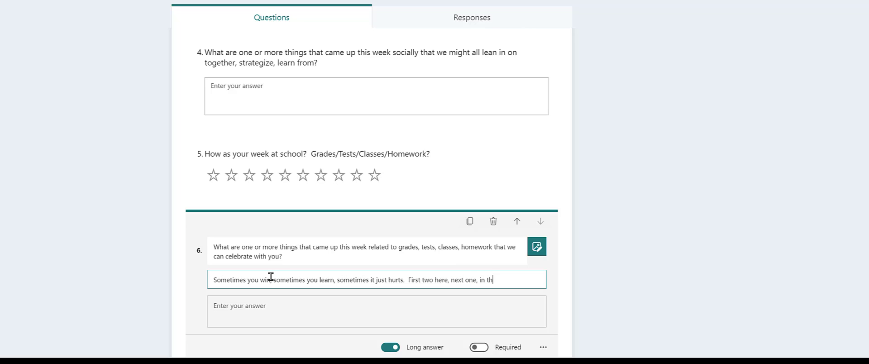
text(questions.)
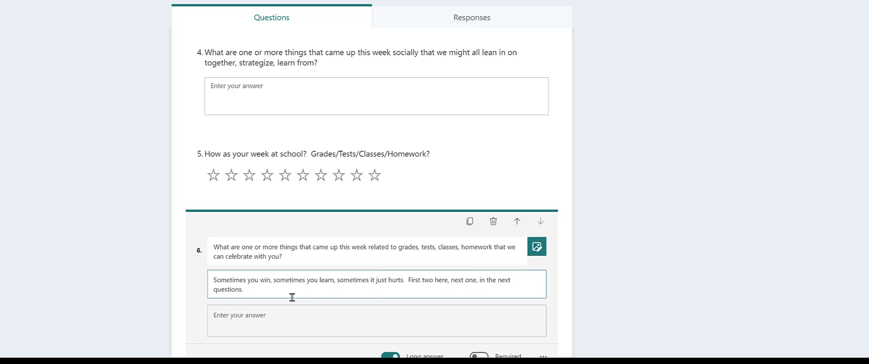
key(BackSpace)
key(BackSpace)
text(.)
scroll(353, 306, down, 2)
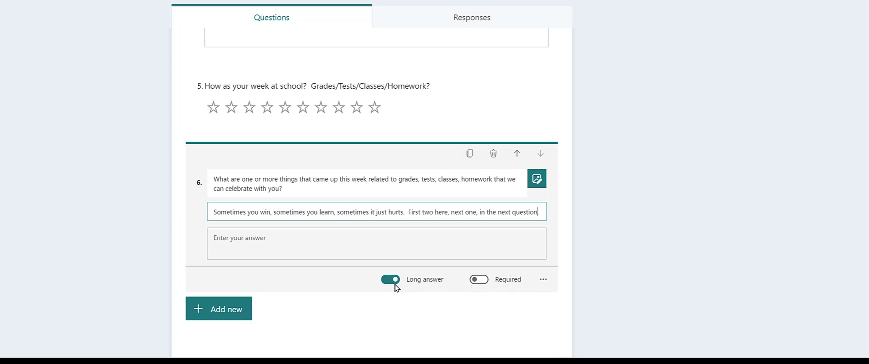
- Add a new text question at the end and fill it with a copy of question 6's text
click(239, 312)
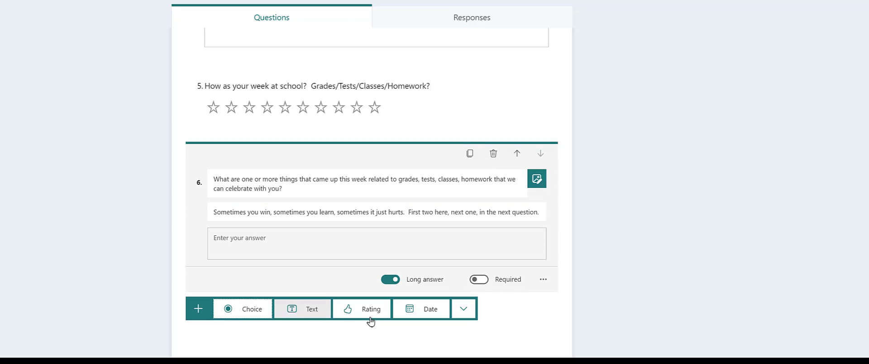
click(301, 308)
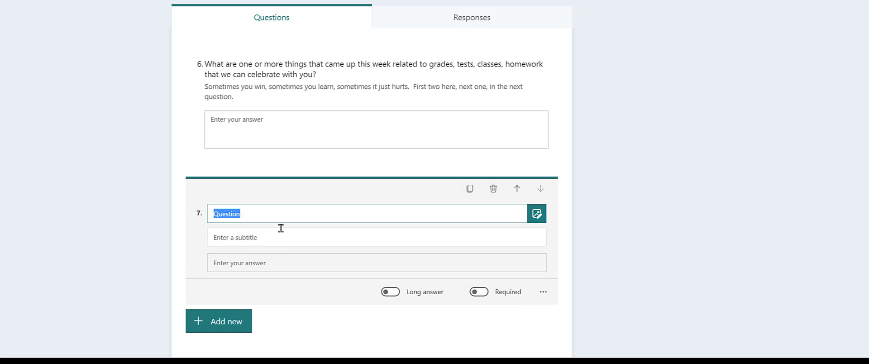
key(BackSpace)
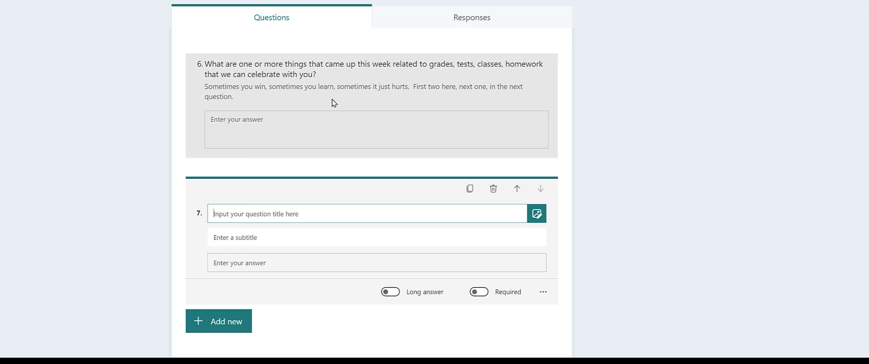
click(330, 76)
key(ctrl+c)
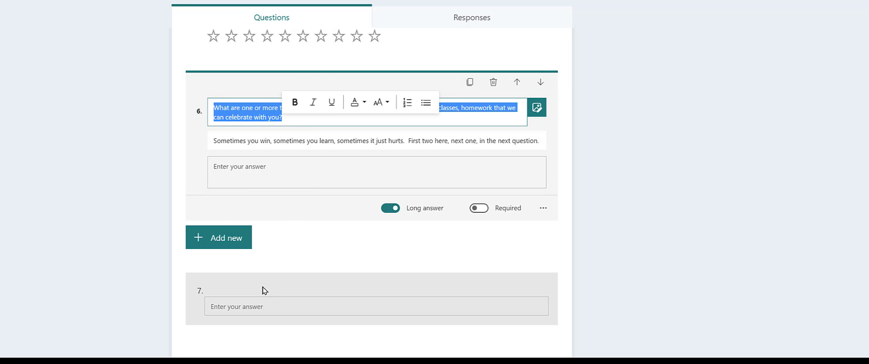
click(264, 289)
key(ctrl+v)
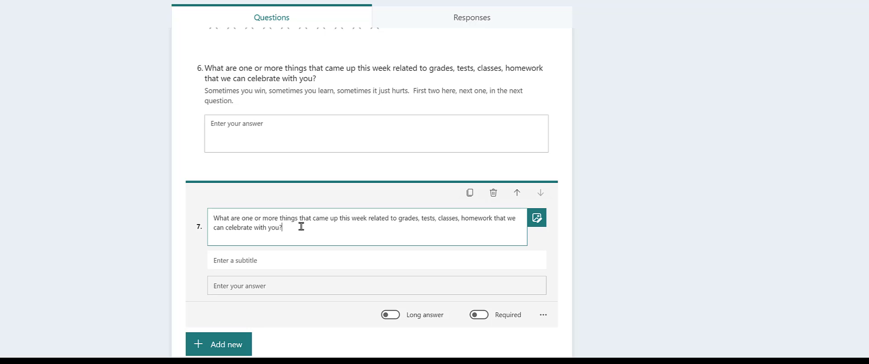
- Replace "we can celebrate with you" in question 7 with "hurt or were notably on your mind and we could all lean into slower, talk about, consider"
key(ctrl+shift+Left)
key(ctrl+shift+Left)
key(ctrl+shift+Left)
key(ctrl+shift+Left)
key(ctrl+shift+Left)
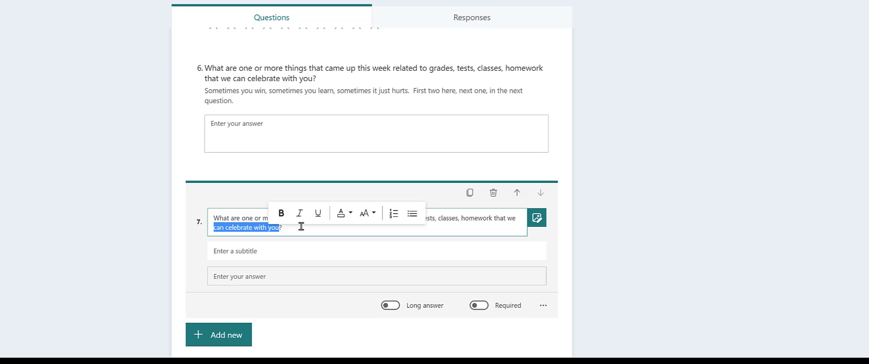
text(hurt or were )
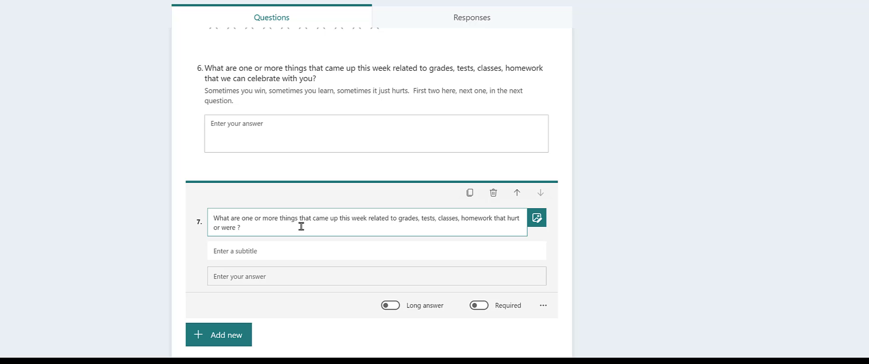
text(di)
key(BackSpace)
key(BackSpace)
text(notabl)
text(y di)
key(BackSpace)
key(BackSpace)
text(on your mind and we could all)
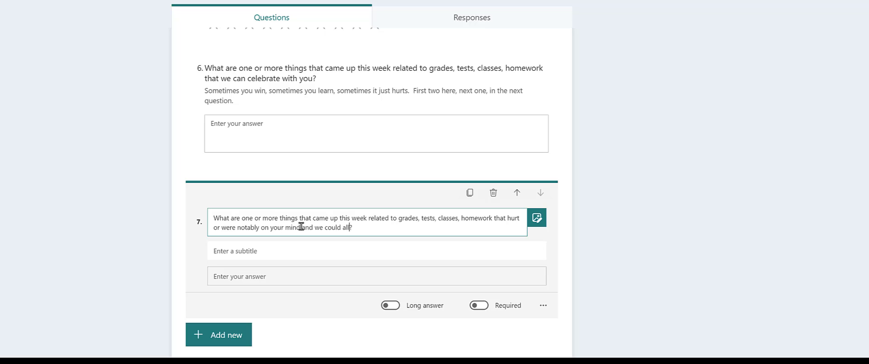
text( lean into slower,)
key(BackSpace)
text(, talk about.)
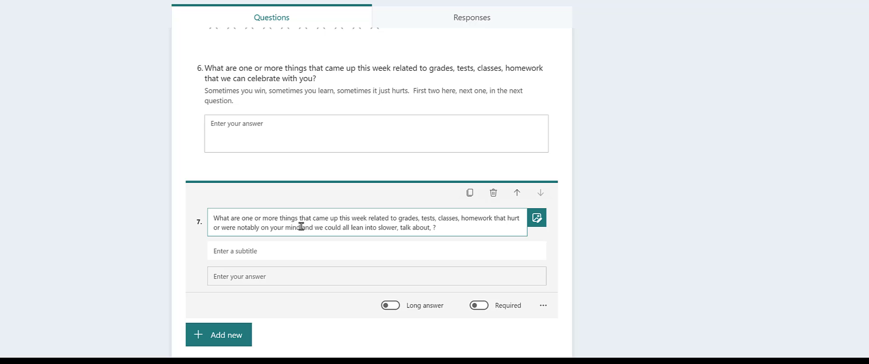
text( consider)
click(271, 277)
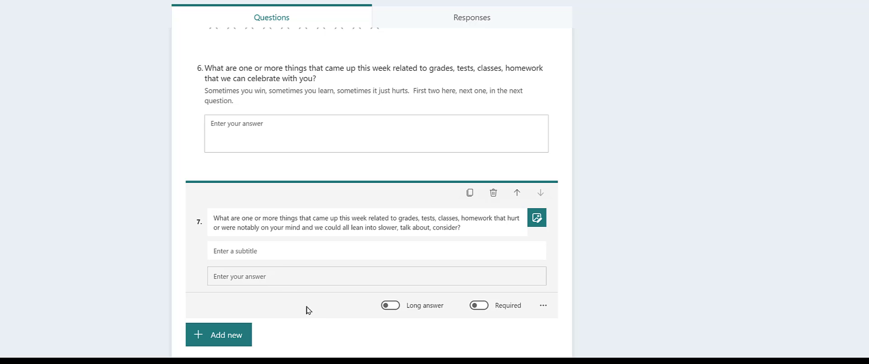
- Remove the empty subtitle from question 7 and set the question to accept a long answer
click(545, 307)
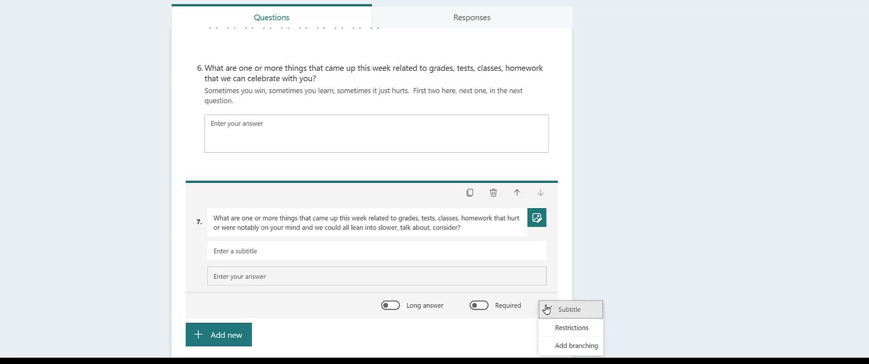
click(570, 311)
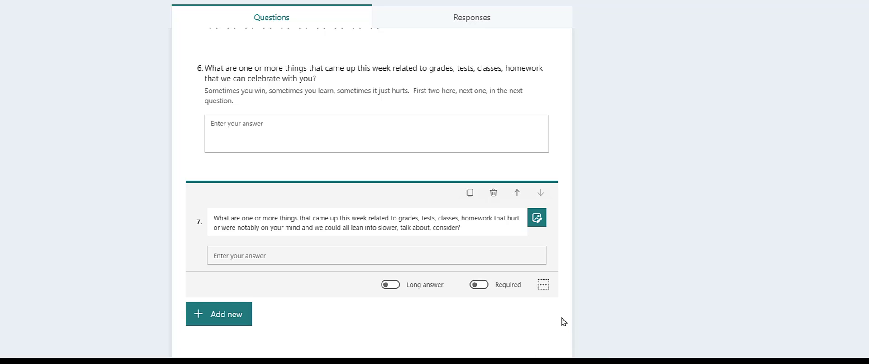
click(390, 284)
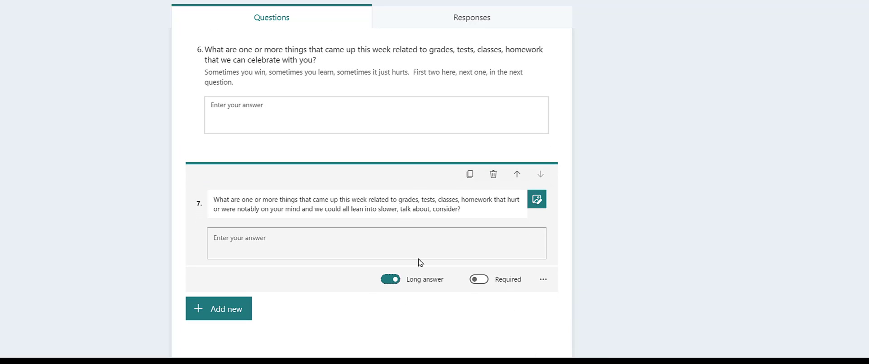
- Add a new section at the end of the form, after question 7
scroll(352, 296, up, 10)
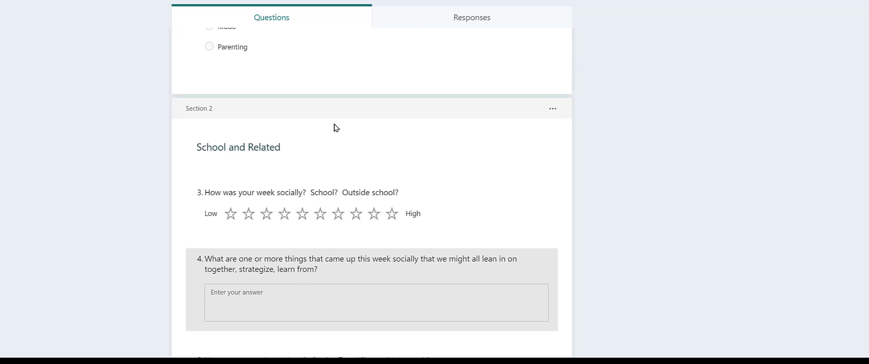
scroll(335, 135, down, 10)
click(233, 309)
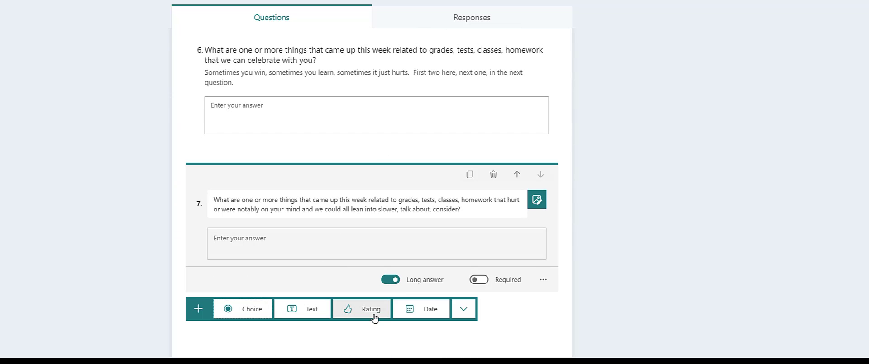
click(461, 310)
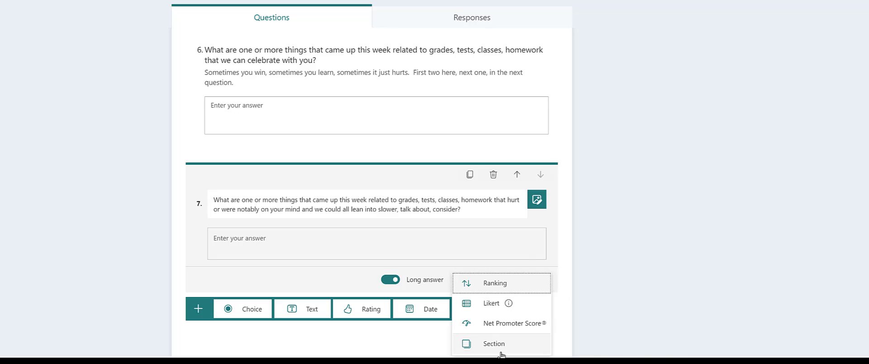
click(498, 346)
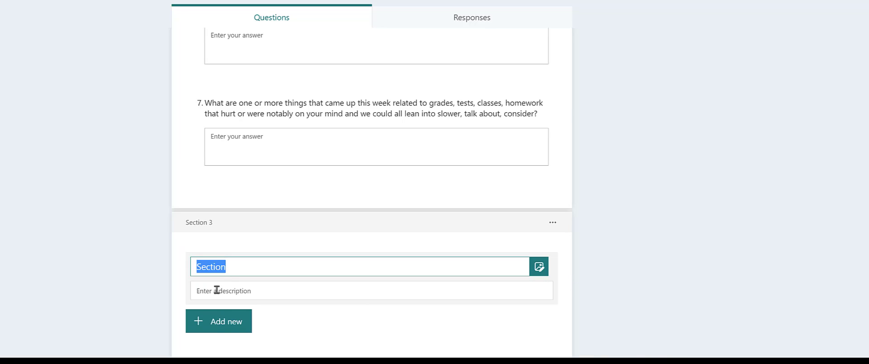
- Title section 3 "Closing evluations"
text(Closing)
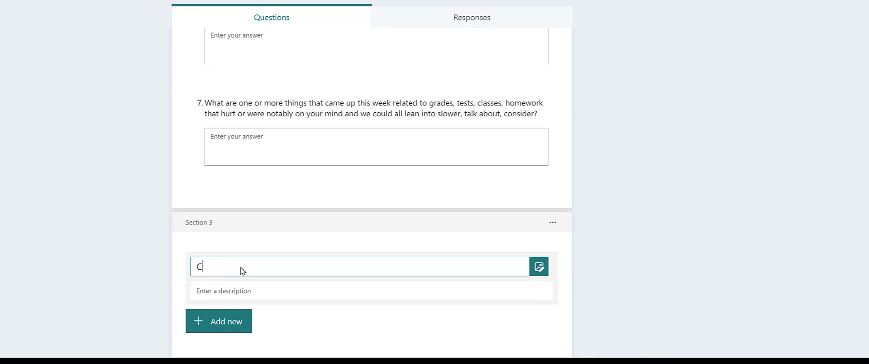
key(BackSpace)
key(BackSpace)
key(BackSpace)
key(BackSpace)
key(BackSpace)
key(BackSpace)
key(BackSpace)
text(Closing evluatio)
- Add a Net Promoter Score question to section 3 reading "How likely are you to recommend dad for an amazing award?"
click(232, 324)
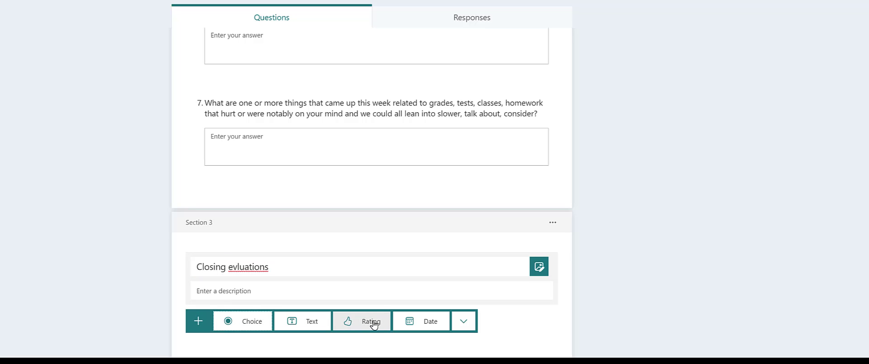
click(461, 323)
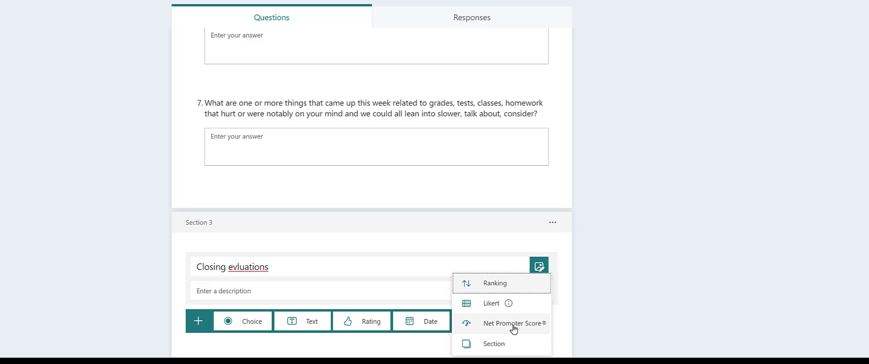
click(514, 329)
click(406, 197)
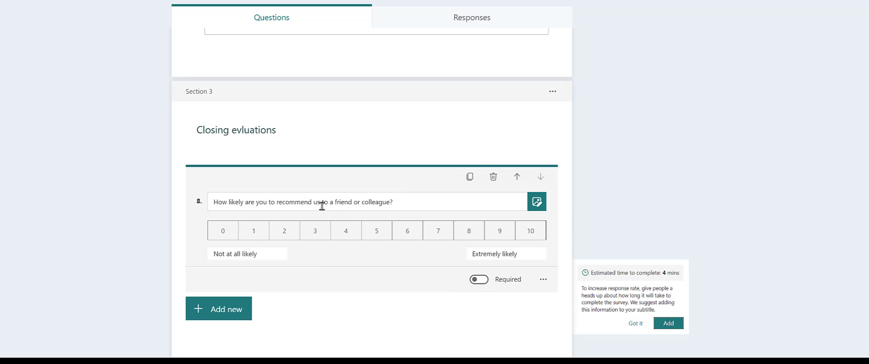
drag(321, 205, 402, 199)
key(BackSpace)
text(data)
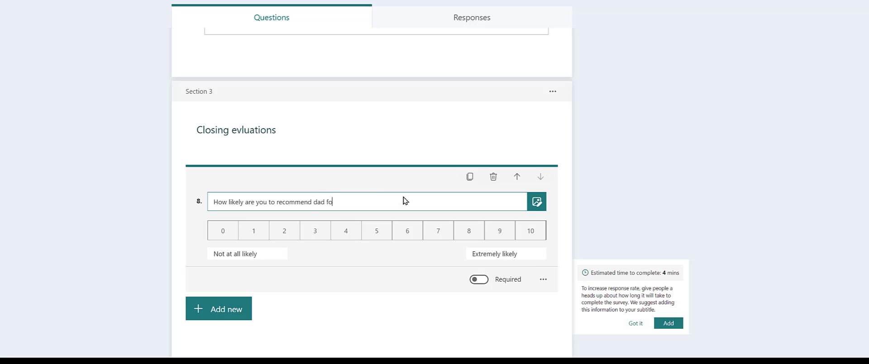
text( for an amazing award?)
- Add a second Net Promoter Score question and fill it with a copy of question 8's text
key(ctrl+a)
key(ctrl+c)
click(236, 309)
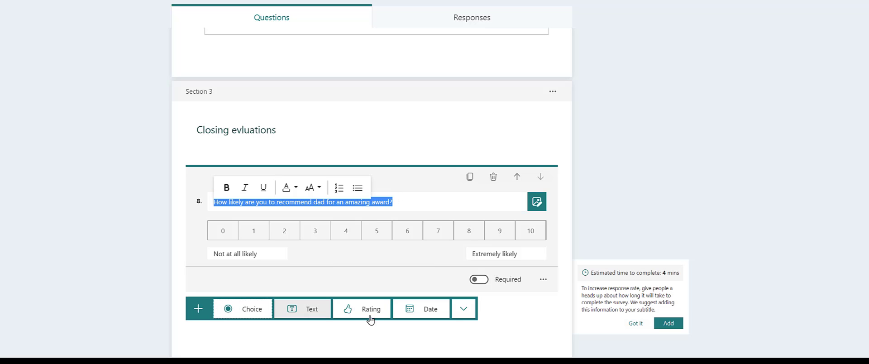
click(468, 319)
click(502, 324)
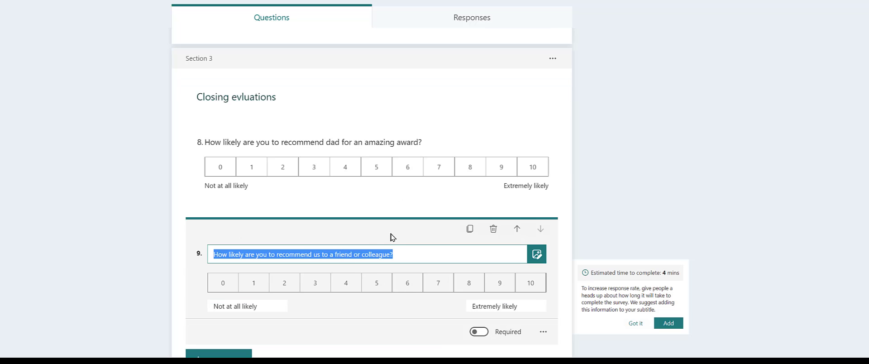
key(ctrl+v)
- Replace "dad" with "mom" in question 9 and dismiss the completion-time suggestion
key(Left)
key(ctrl+Left)
key(ctrl+Left)
key(ctrl+shift+Right)
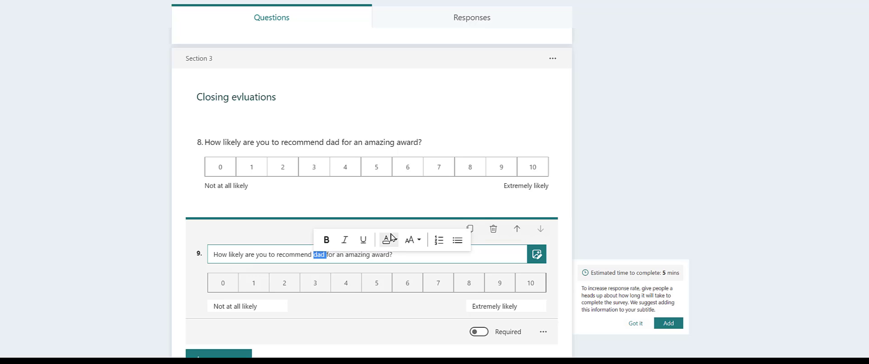
text(mom)
scroll(379, 280, down, 1)
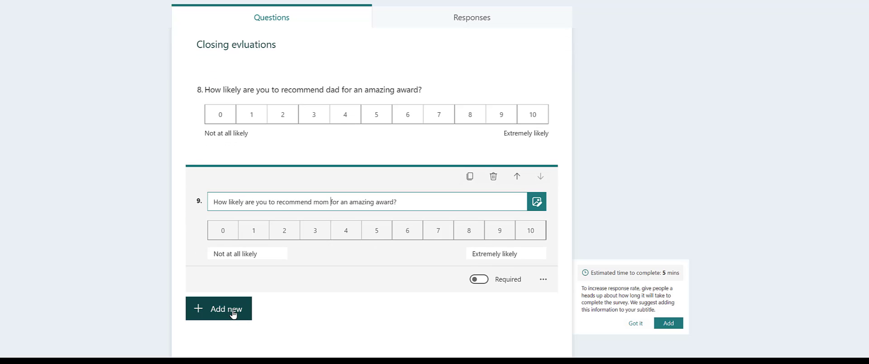
click(329, 322)
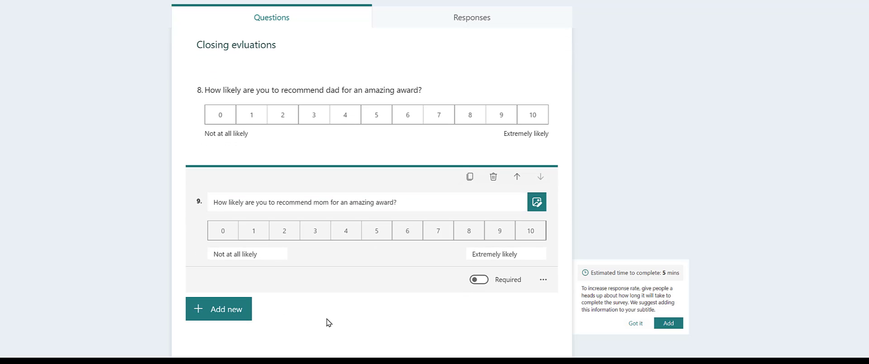
click(635, 324)
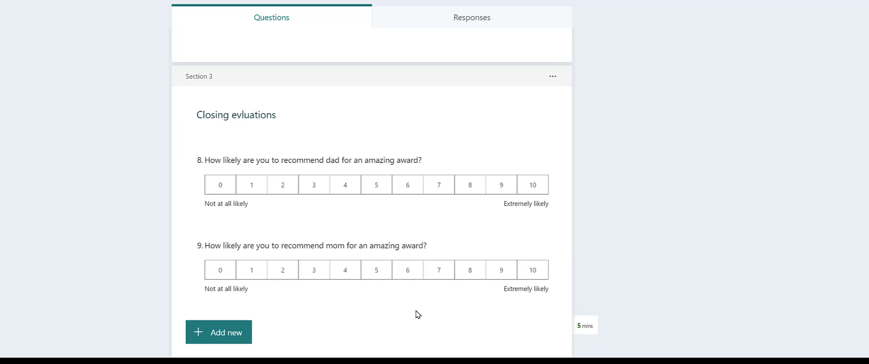
- Review the finished form from its title through all three sections, including the options of questions 1 and 2
scroll(356, 332, up, 20)
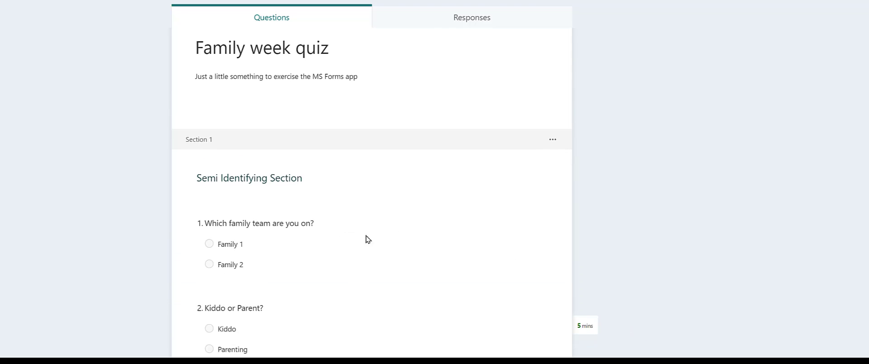
scroll(326, 245, down, 3)
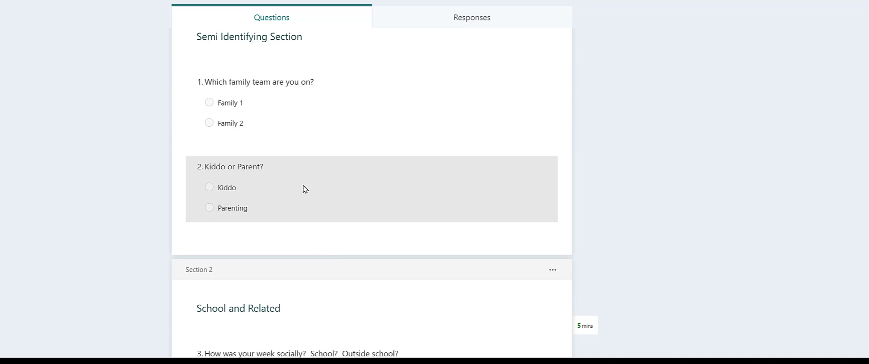
click(281, 175)
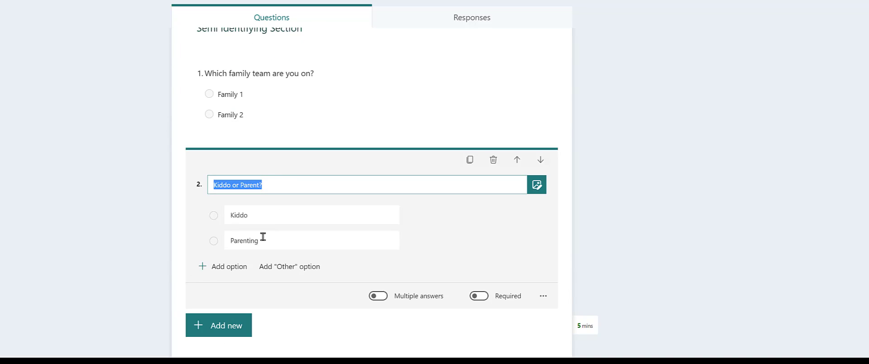
click(287, 88)
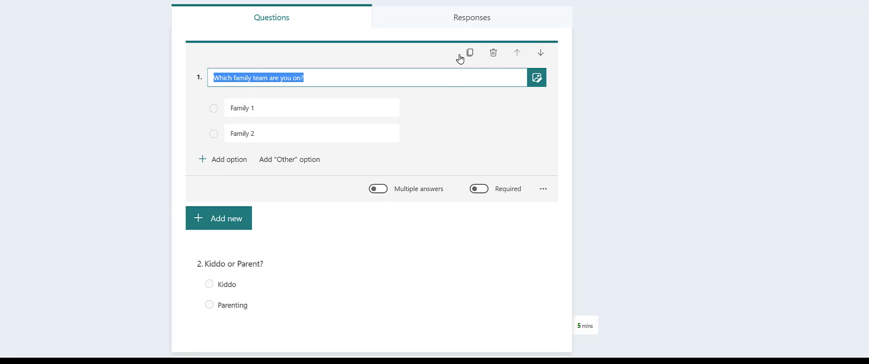
scroll(337, 225, down, 7)
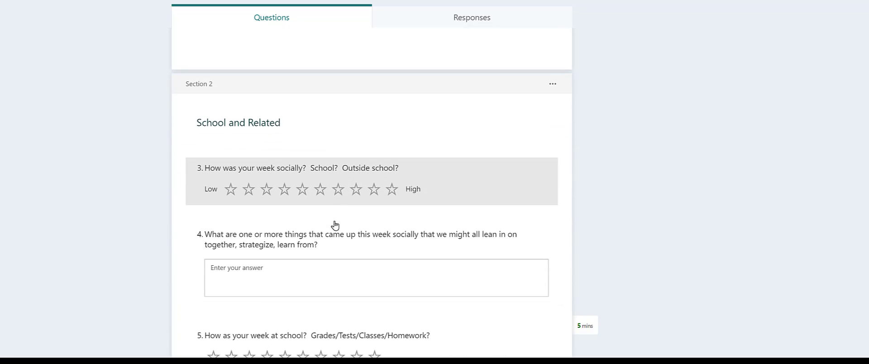
scroll(335, 225, down, 6)
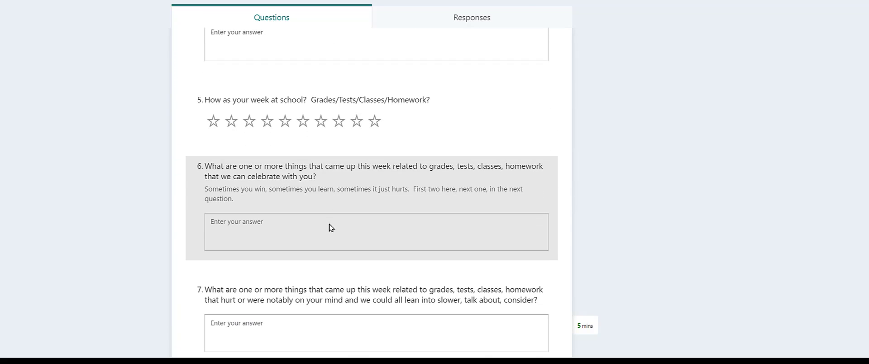
scroll(322, 241, down, 4)
scroll(320, 246, up, 17)
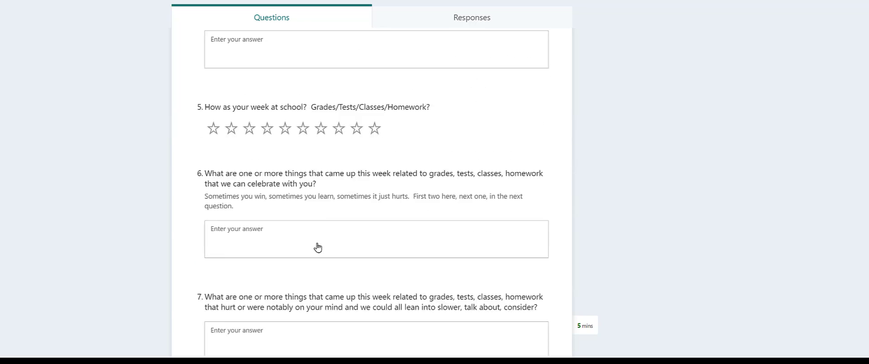
scroll(318, 247, up, 4)
click(97, 186)
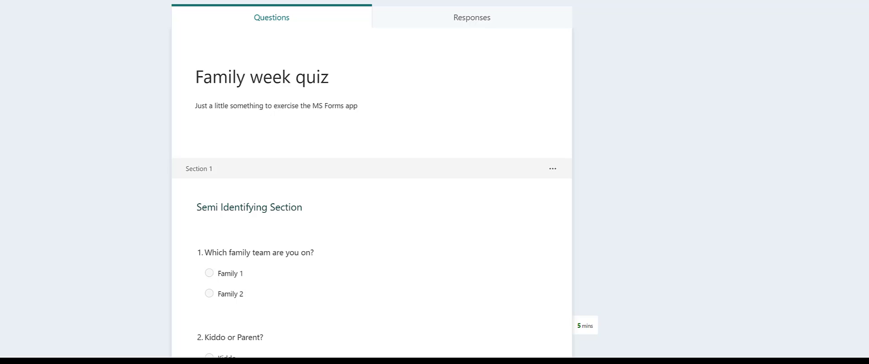
- Check the response summary of the quiz and return to its questions
click(448, 21)
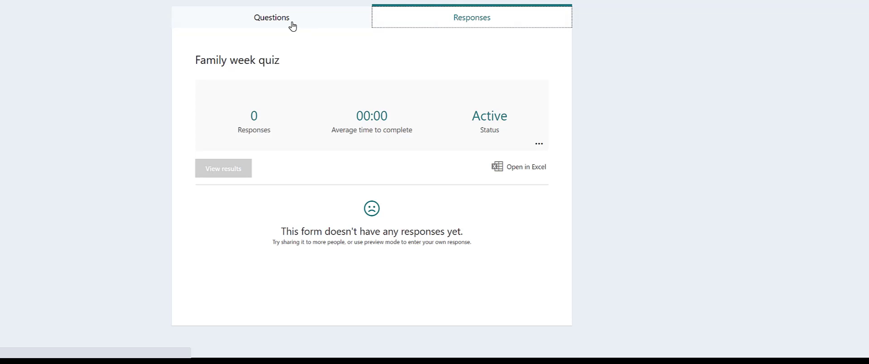
click(272, 23)
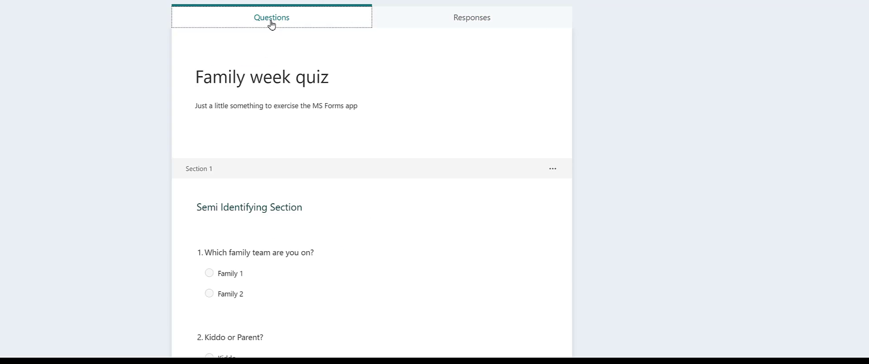
click(433, 22)
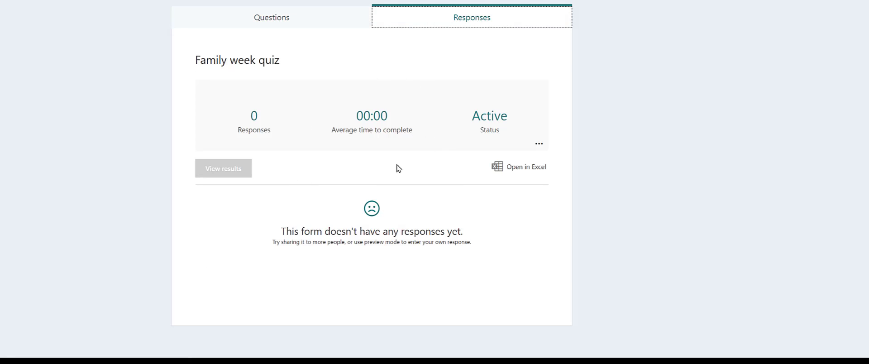
click(290, 26)
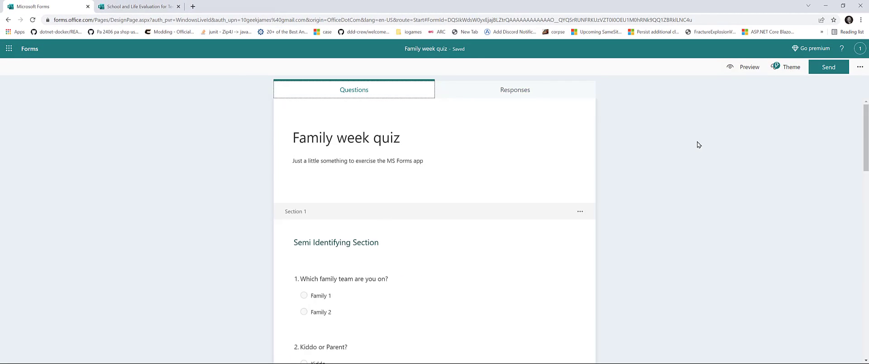
- Open the sharing options of the quiz, shorten its response URL and copy the link
click(839, 67)
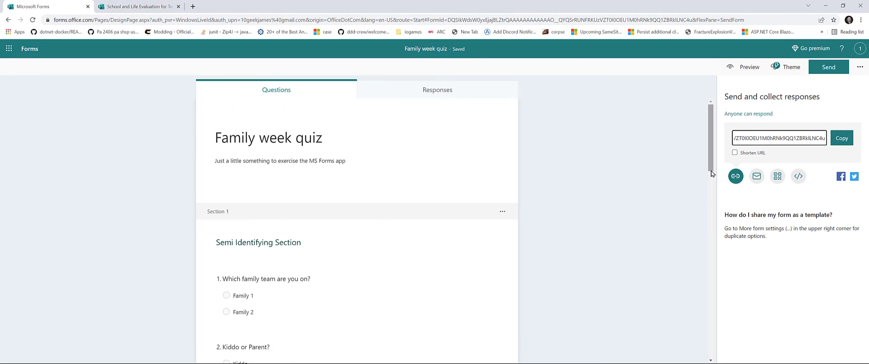
click(842, 138)
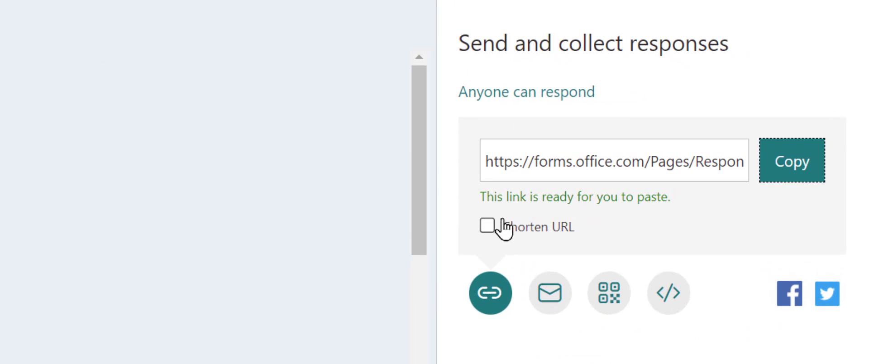
click(504, 229)
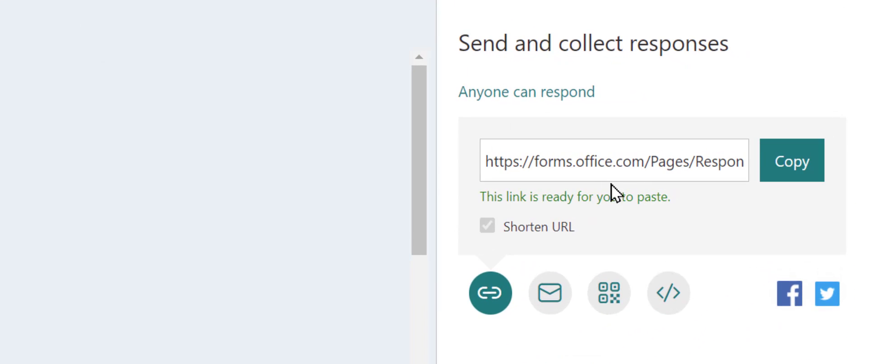
click(608, 171)
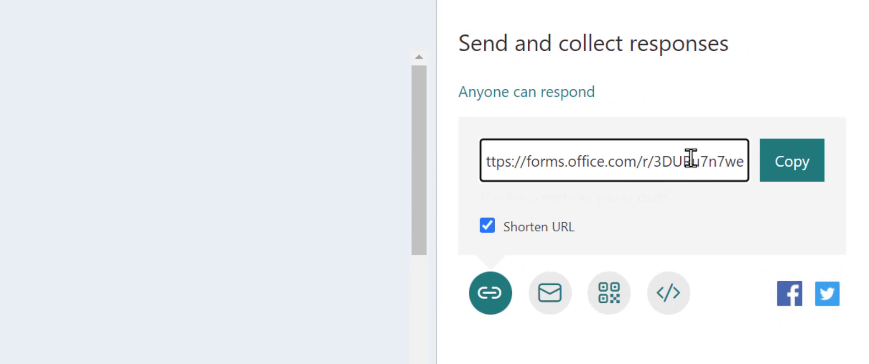
click(790, 164)
- Open the shortened quiz link in a new browser tab to show the respondent's view
click(589, 166)
triple_click(589, 166)
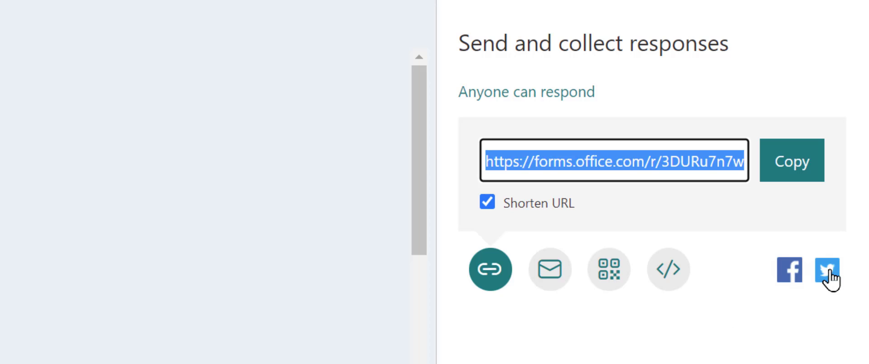
right_click(593, 162)
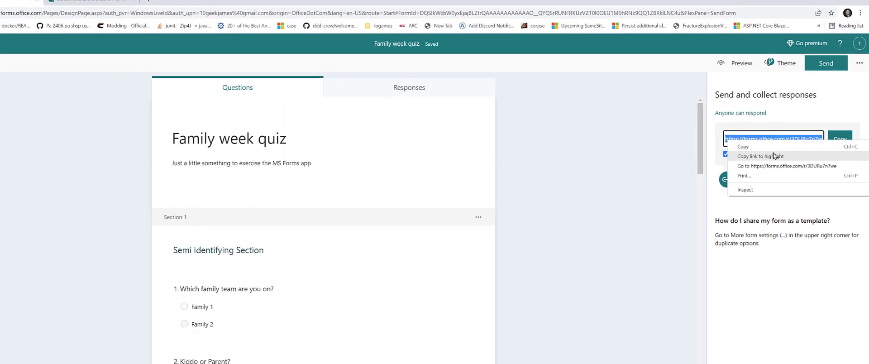
click(507, 227)
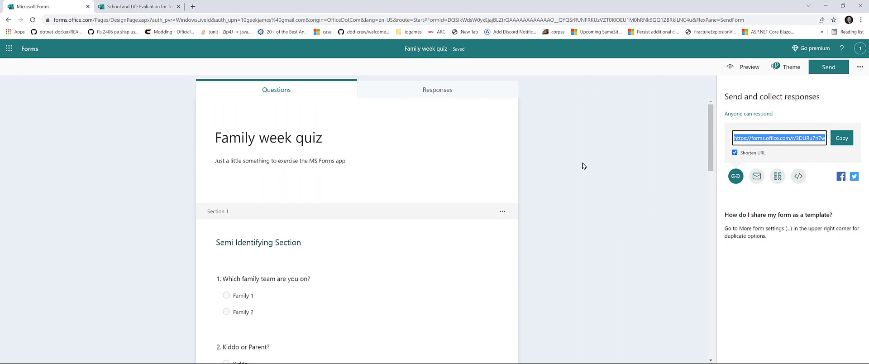
click(192, 6)
key(ctrl+v)
key(Return)
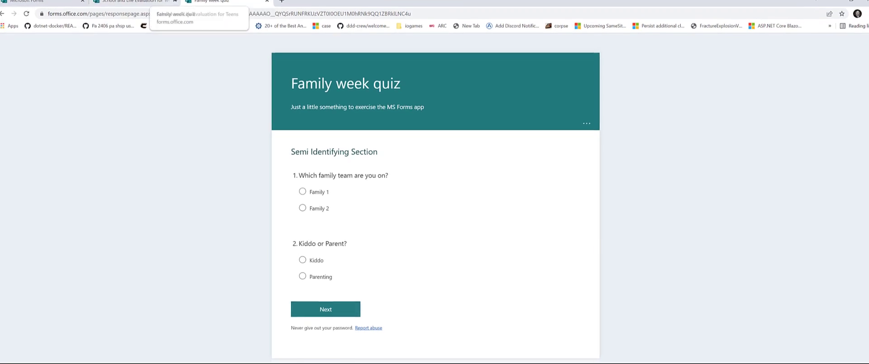
- Answer the identifying section with Family 1 and Kiddo, and continue to the School and Related section
click(303, 191)
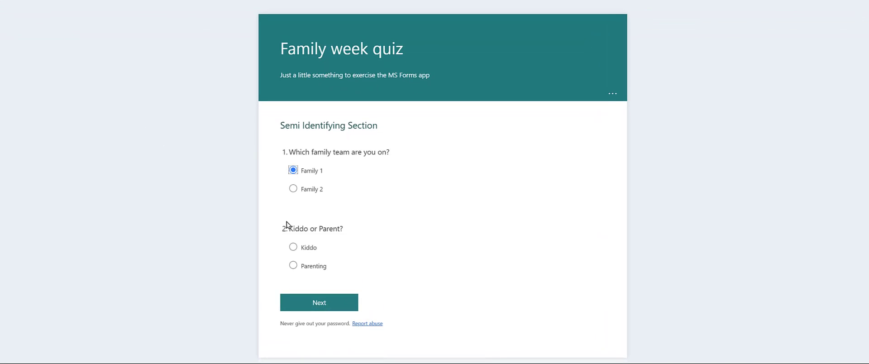
click(293, 247)
scroll(347, 233, down, 1)
click(339, 254)
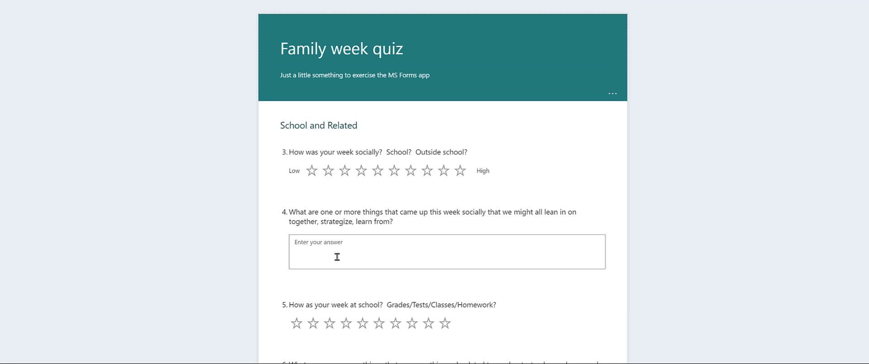
- Rate question 3 four stars and start answer 4 with "Saw a fight this week in the hallway, was thinking a lot on what I can, should, might"
click(359, 170)
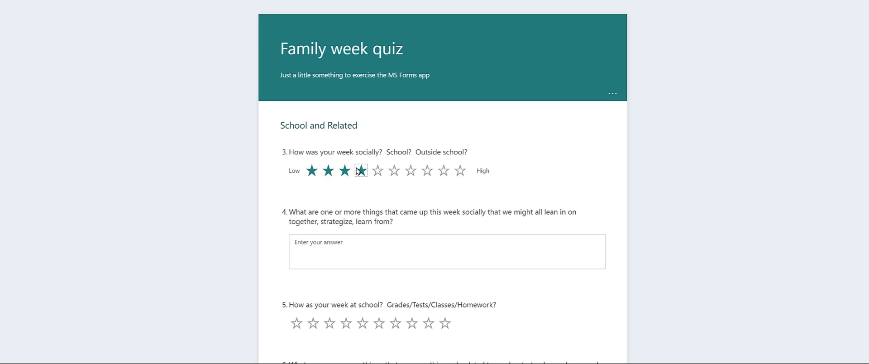
click(342, 253)
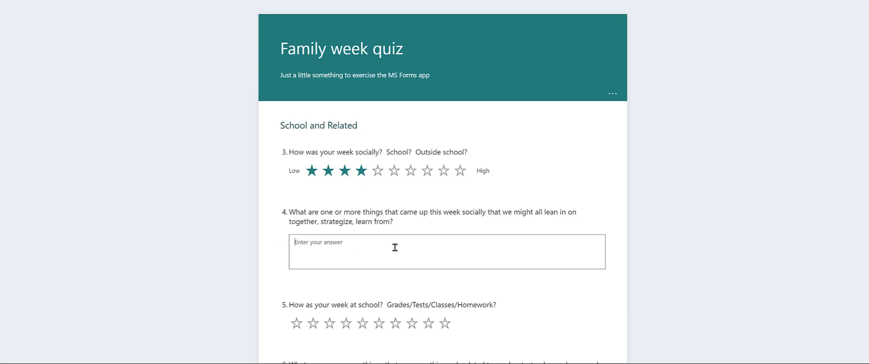
text(Sw)
text(w a fight this week in the)
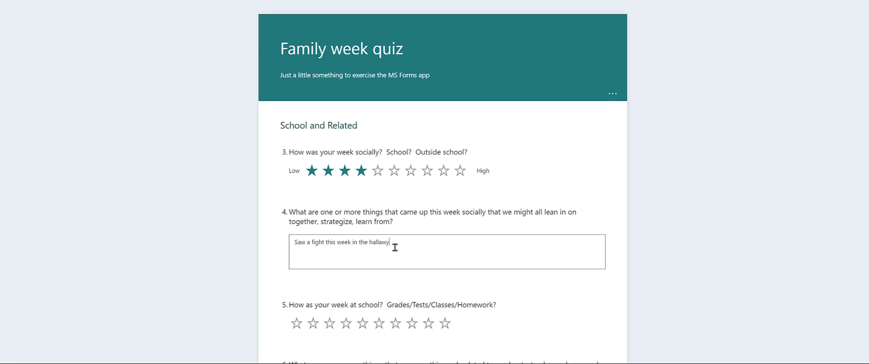
text( halla)
key(BackSpace)
text(way, was thinking a lot on what I can, should, mingh)
key(BackSpace)
key(BackSpace)
key(BackSpace)
text(gh)
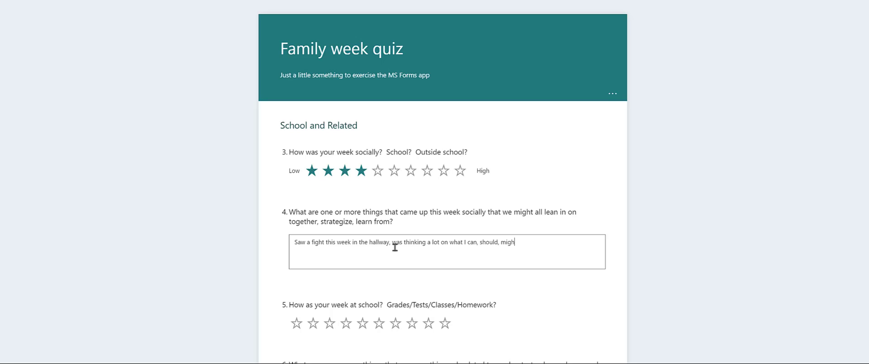
- Complete answer 4 with "do in these situations, perhaps we can all chat it up." and rate question 5 nine stars
text(t do in these situations, perhaps we can all )
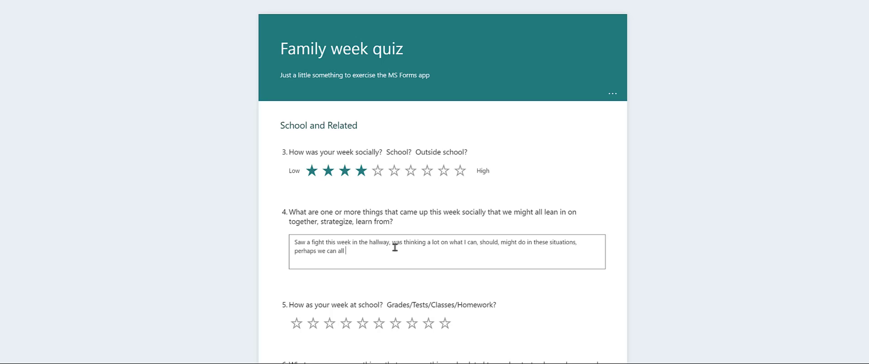
text(chat it up.)
scroll(396, 247, down, 2)
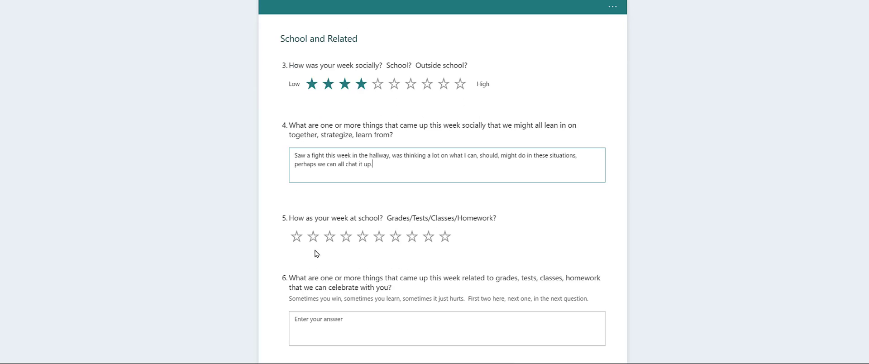
click(427, 236)
- Start answer 6 with "Great week at school, had a sub in science that really helped the entire class to recover"
scroll(375, 296, down, 1)
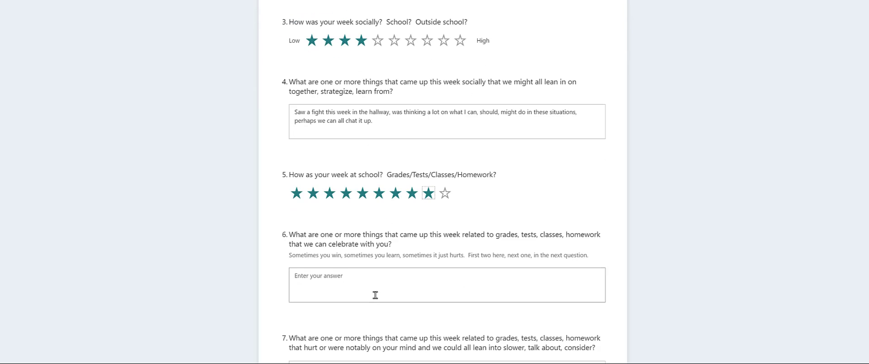
click(378, 283)
text(Gr)
key(BackSpace)
key(BackSpace)
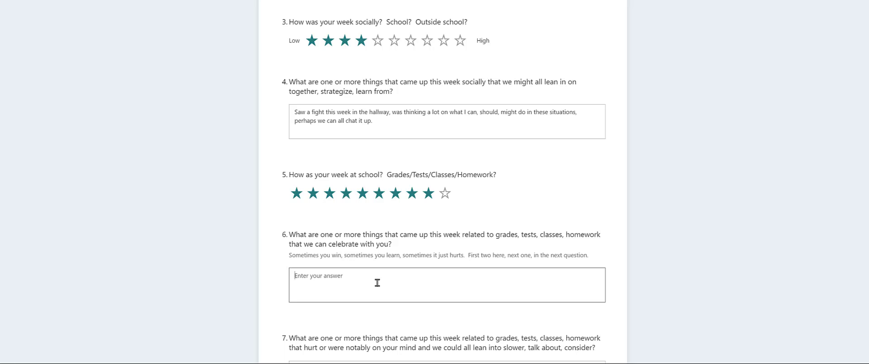
text(Great week at school, had a sub in science that rea)
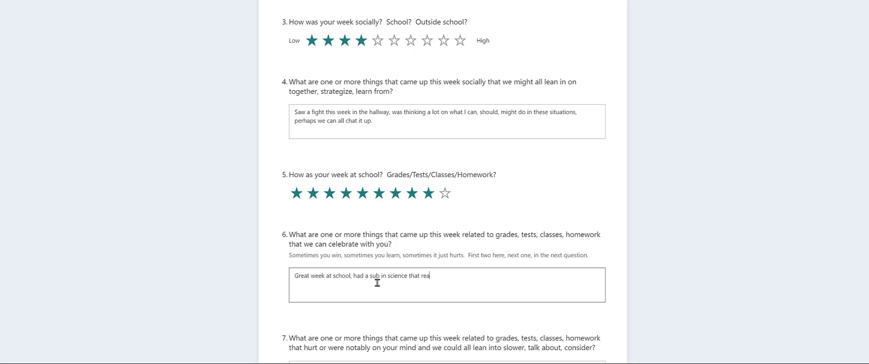
text(lly helped the entire class to recover f)
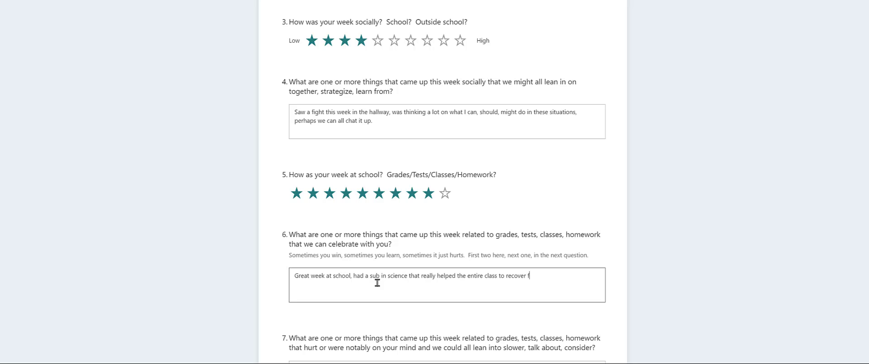
- Complete answer 6 with "from last weeks test knowledge gap and he was fun, so yea."
text(rom last weeks )
text(test)
text(.)
key(BackSpace)
key(BackSpace)
key(BackSpace)
key(BackSpace)
key(BackSpace)
key(BackSpace)
key(BackSpace)
text(knowledge gap an)
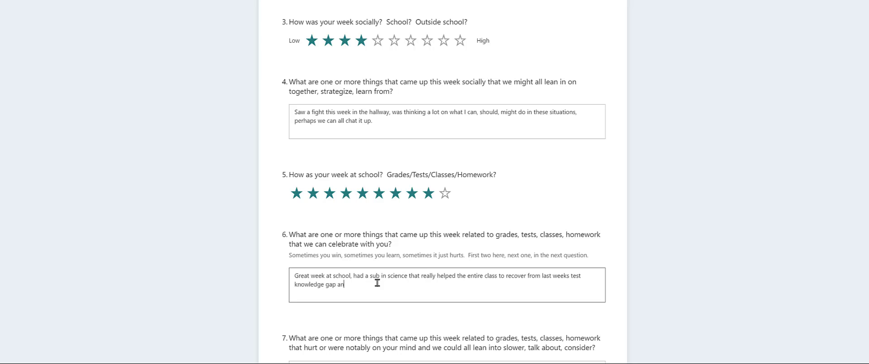
text(d he was fun, so yea.)
- Start answer 7 with "I felt a bit distracted this week by all the affairs doing on overseas with Ukraine and locally with masks, covid,"
scroll(377, 283, down, 4)
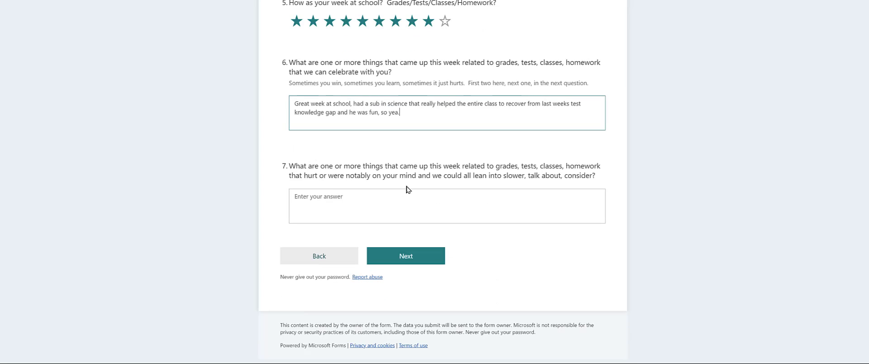
click(529, 195)
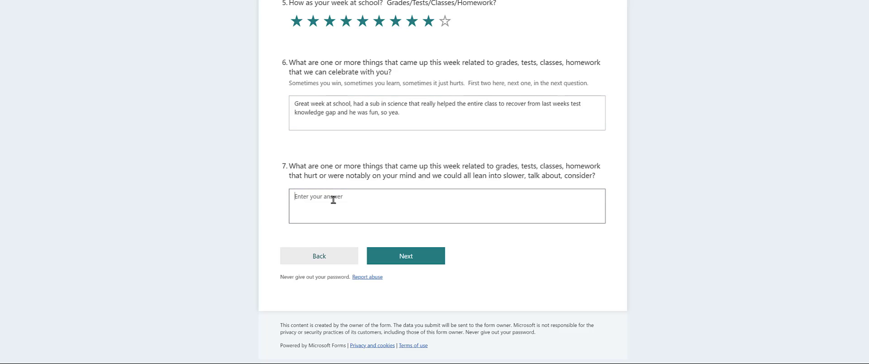
text(I felt a bit distracted this week by all the affairs)
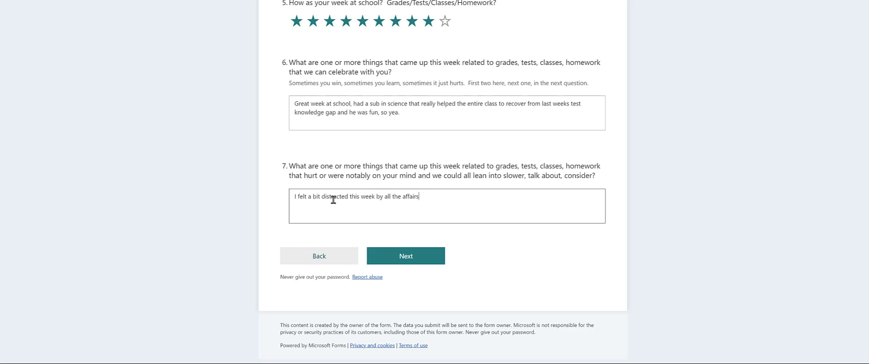
text( doing on overseas, and here)
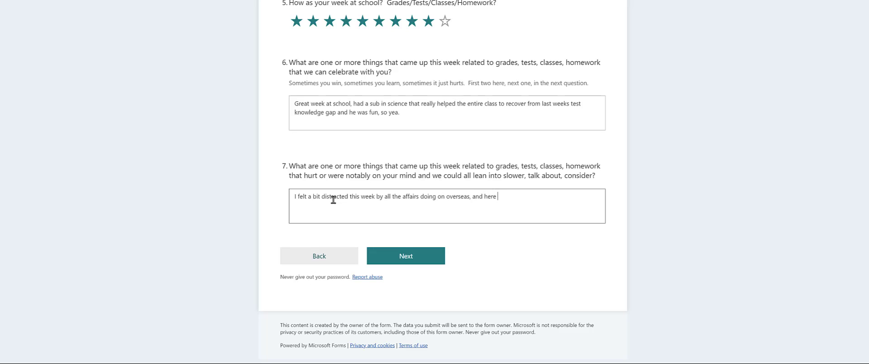
text( still with)
key(BackSpace)
key(BackSpace)
key(BackSpace)
key(BackSpace)
key(BackSpace)
key(BackSpace)
key(BackSpace)
key(BackSpace)
key(BackSpace)
key(BackSpace)
key(BackSpace)
key(BackSpace)
key(BackSpace)
key(BackSpace)
key(BackSpace)
key(BackSpace)
key(BackSpace)
key(BackSpace)
key(BackSpace)
key(BackSpace)
text(with Ukraine and locally with masks, covid, )
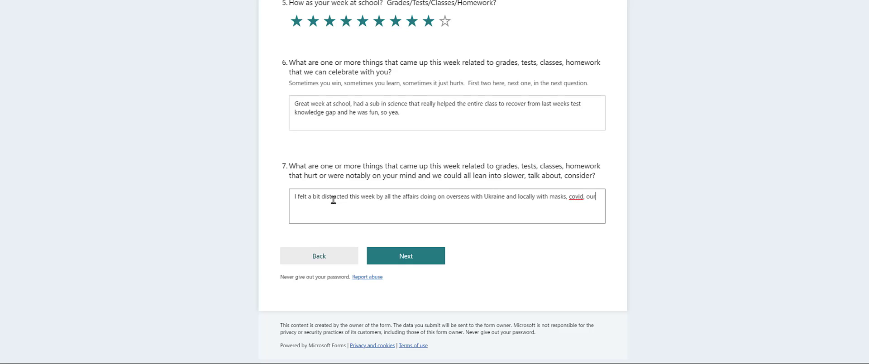
- Complete answer 7 with "our potential rellocation-move, just lots. Perhaps my siblings are feeling some of the same and we can all chat this up."
text(our potential rellocation-move, just lots.  Perhaps)
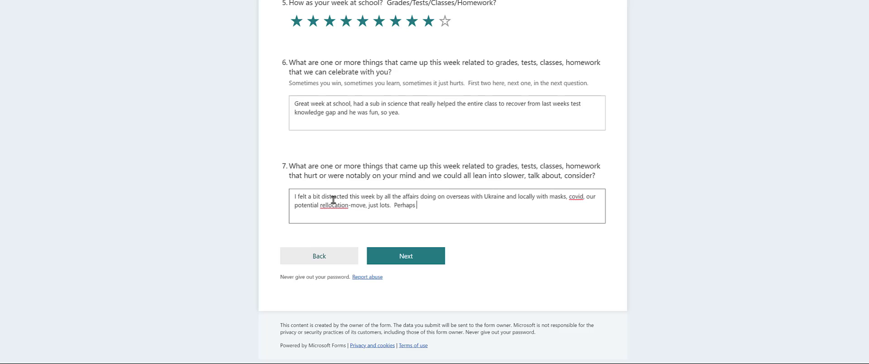
text( my siblings are feeling some o)
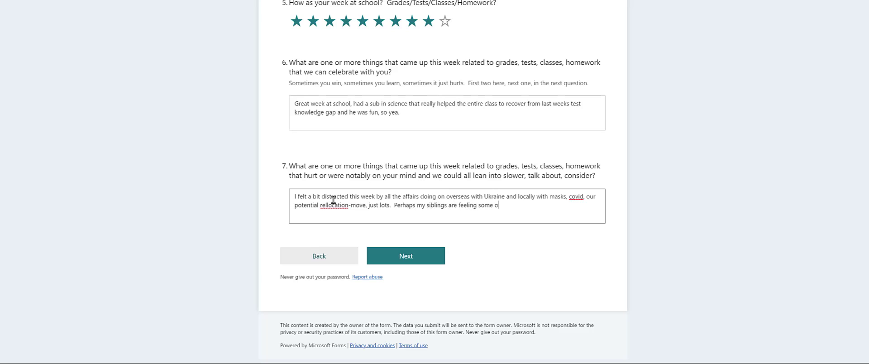
text(f the same and we can all chat this up.)
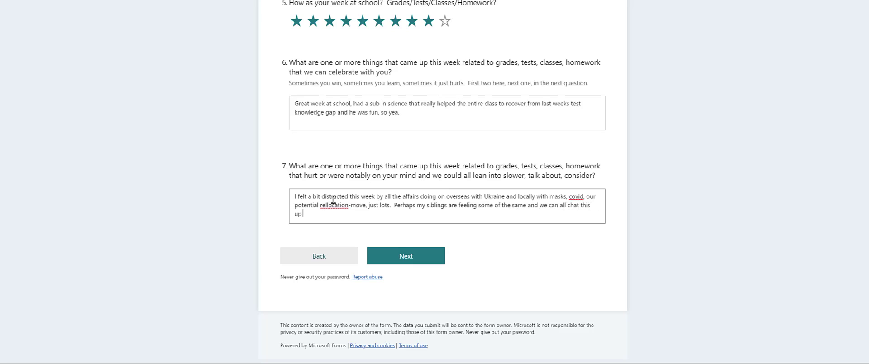
- Continue to the closing section, rate dad 8 and mom 10 for an amazing award, and submit the response
click(401, 261)
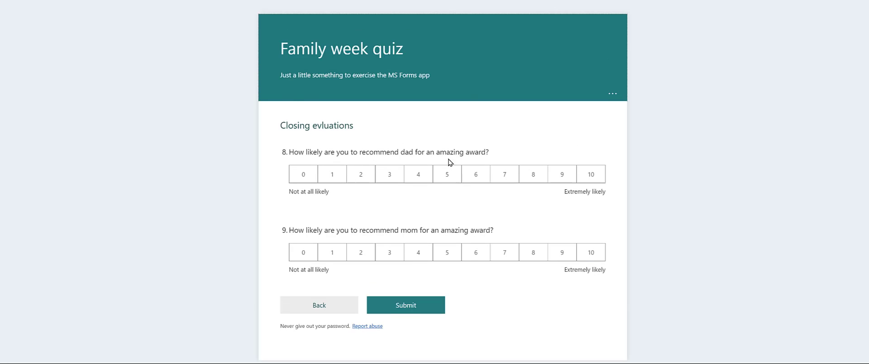
click(537, 177)
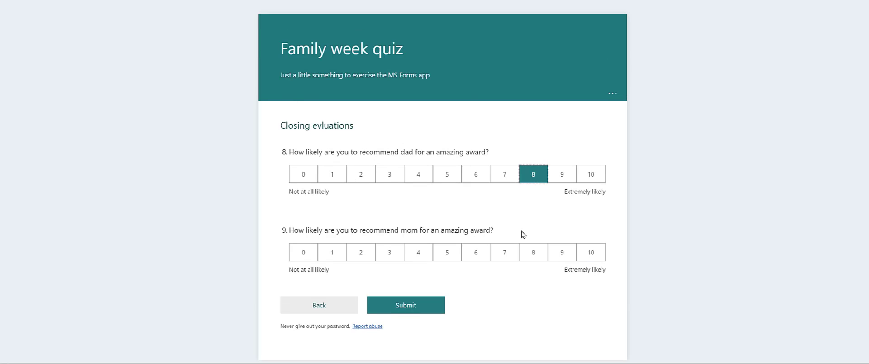
click(590, 253)
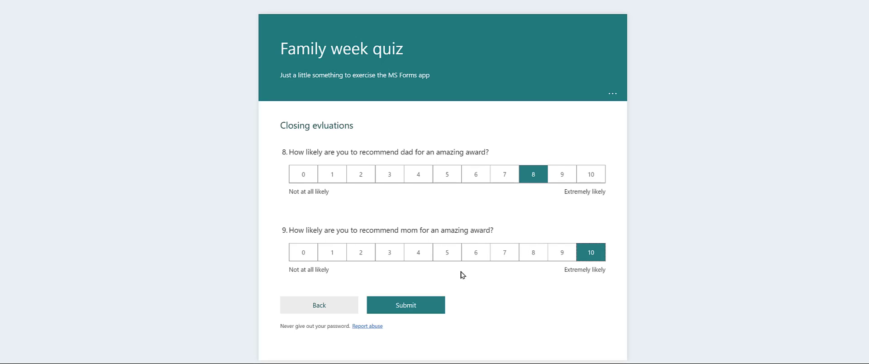
scroll(461, 272, down, 1)
click(433, 266)
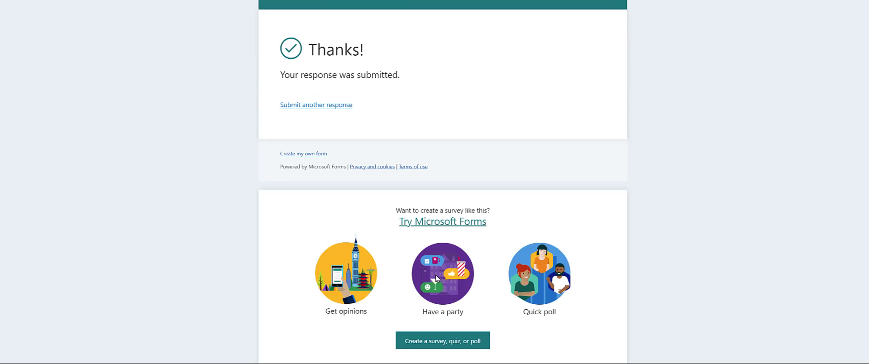
- Start another response, choose Family 2 and Kiddo in the identifying section, and continue to the school section
click(323, 105)
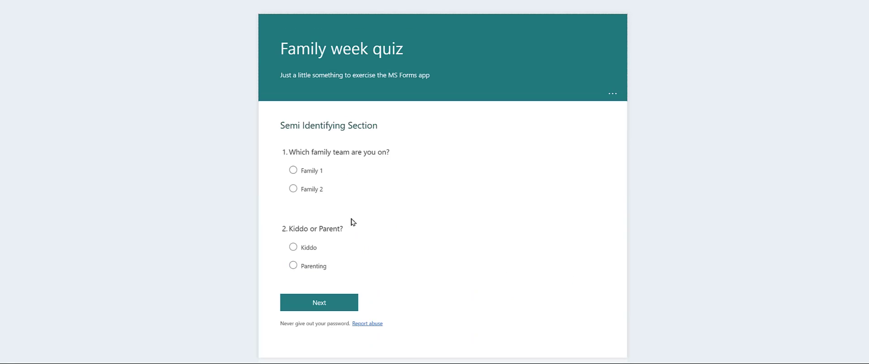
click(302, 190)
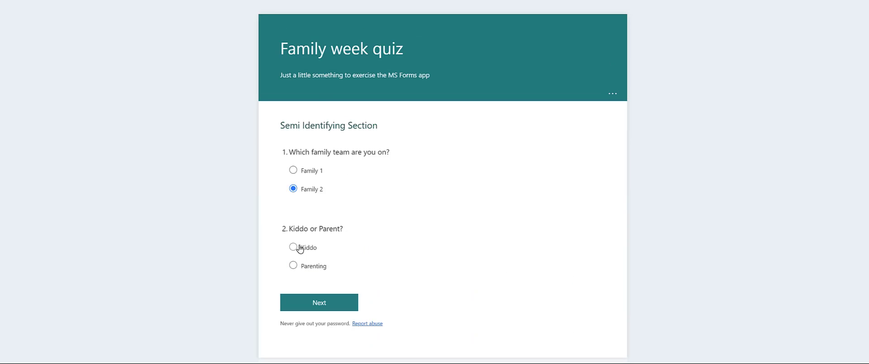
click(297, 247)
click(313, 303)
- Rate question 3 nine stars, answer question 4 with "asdf", rate question 5 six stars and continue to the closing section
click(444, 170)
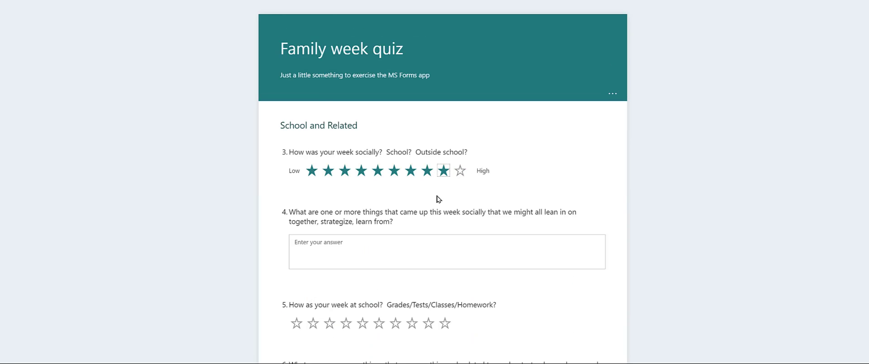
click(390, 253)
text(sdf)
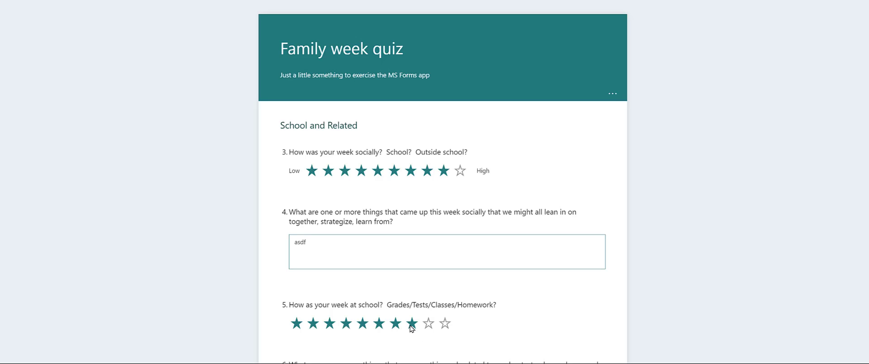
scroll(381, 135, down, 6)
click(379, 63)
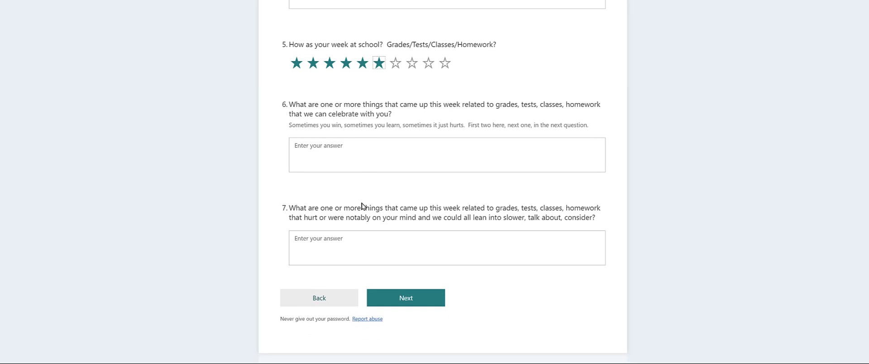
click(403, 302)
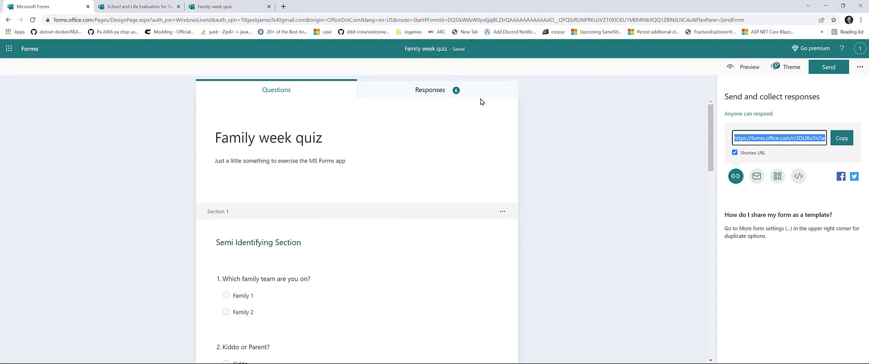
- Review the quiz's collected responses in the form editor through question 5, including the individual answers to question 1
click(426, 93)
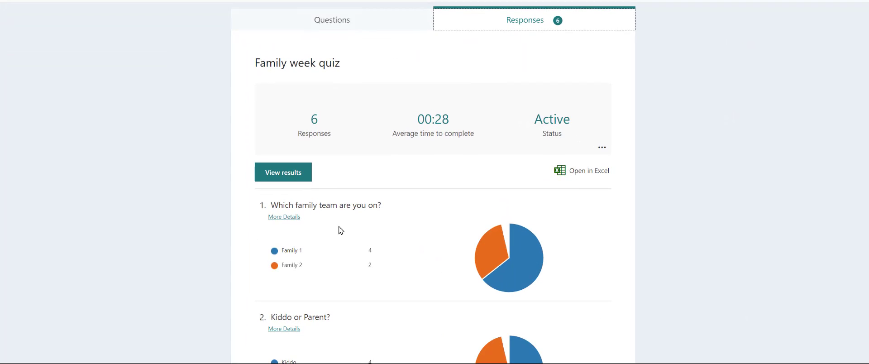
scroll(317, 223, down, 1)
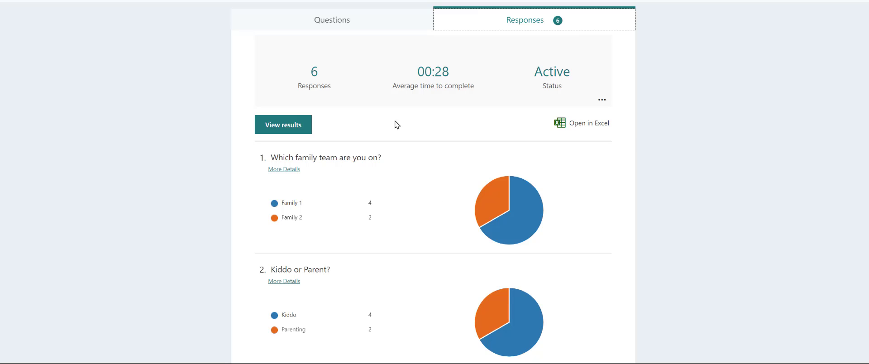
click(278, 169)
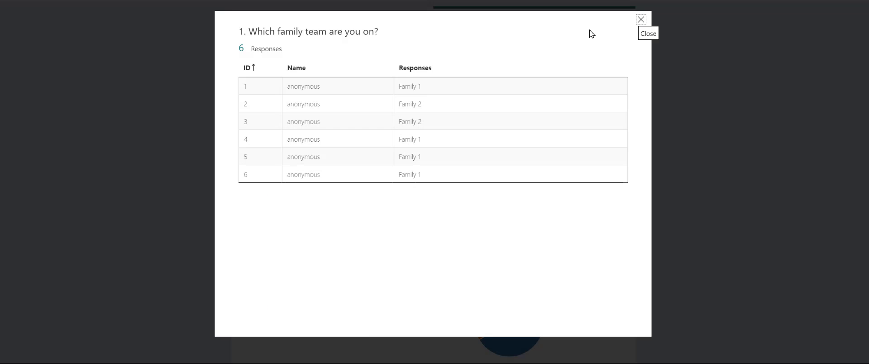
click(641, 20)
scroll(472, 208, down, 6)
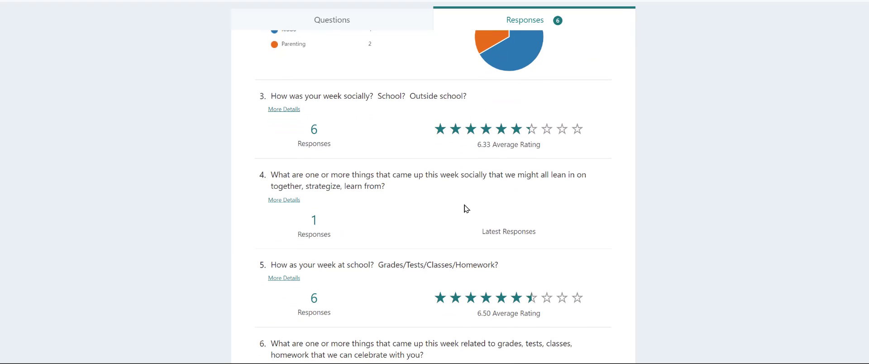
- Review the individual answers to question 3 and the collected results for the remaining questions through question 9
click(281, 109)
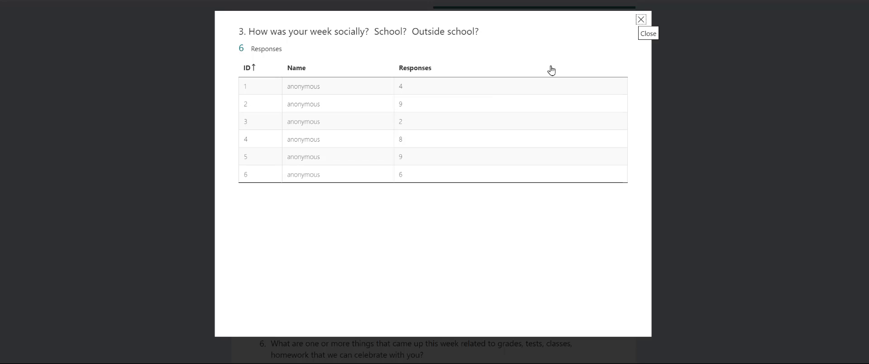
click(642, 23)
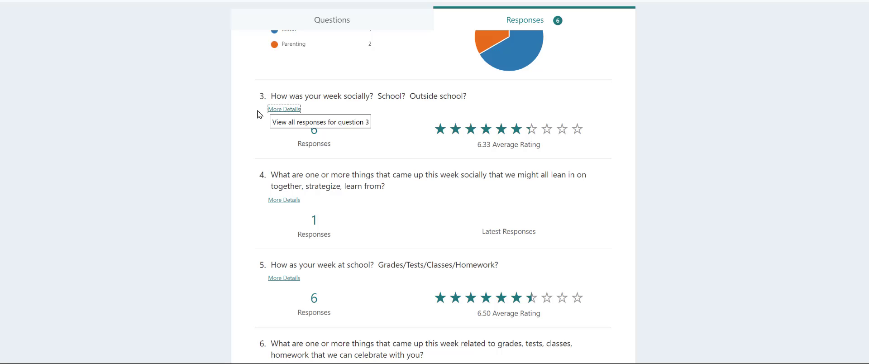
scroll(239, 174, down, 3)
scroll(239, 175, down, 6)
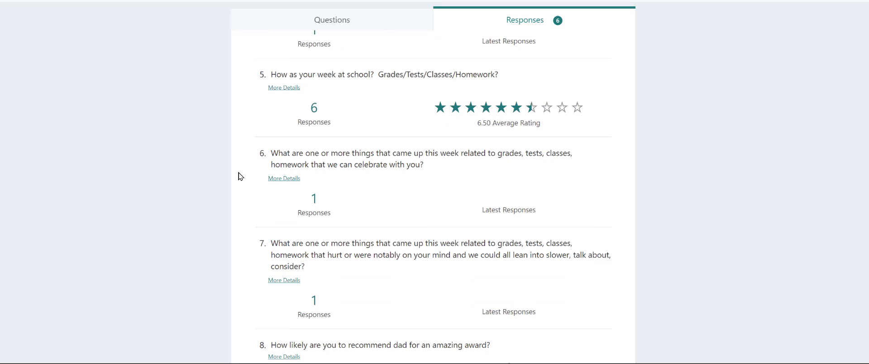
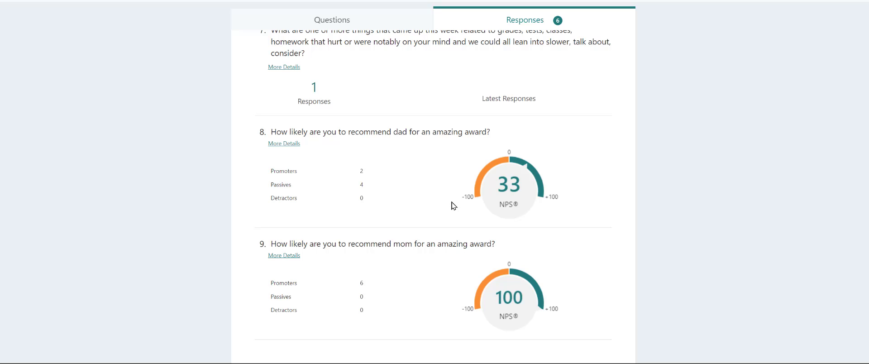
scroll(452, 205, up, 6)
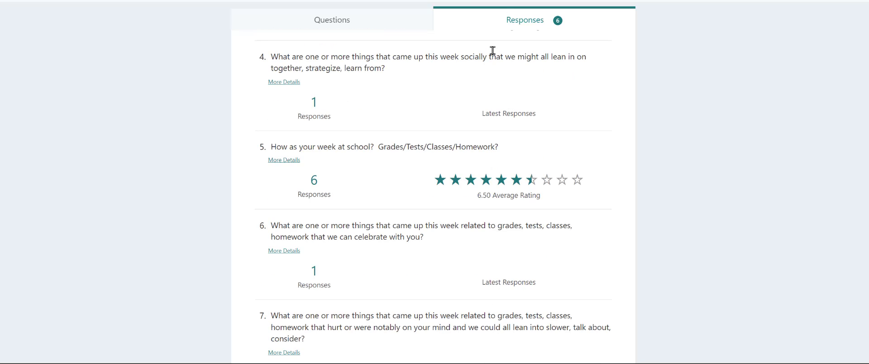
scroll(494, 51, up, 10)
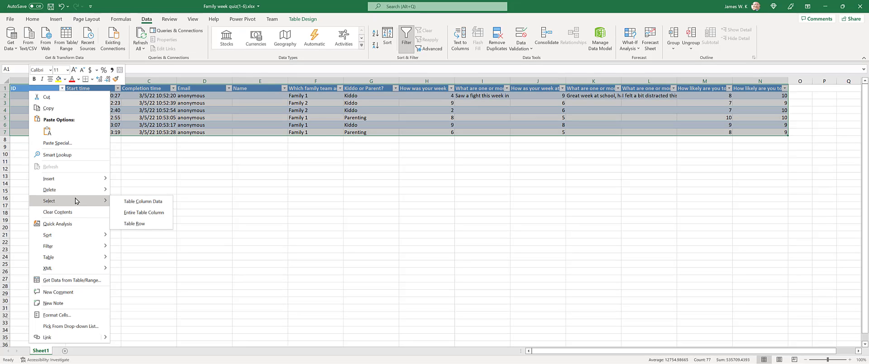
- In the Excel workbook of exported quiz responses, convert the response table to a normal range
mouse_move(83, 256)
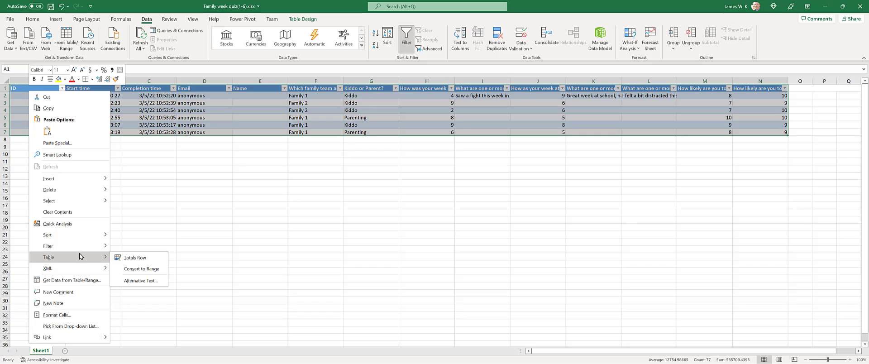
click(137, 268)
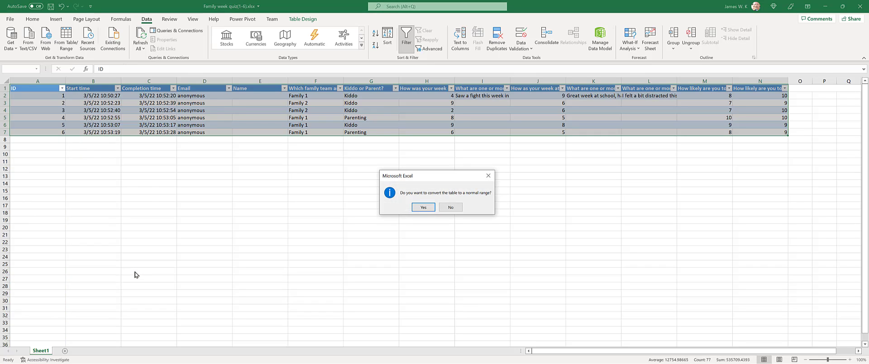
click(424, 207)
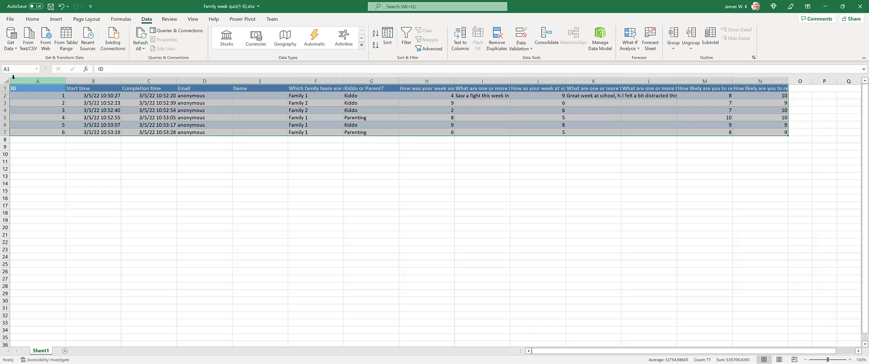
- Name the whole response data range, headers included from A1 to N7, MainData and reselect it to check the name
drag(41, 88, 772, 131)
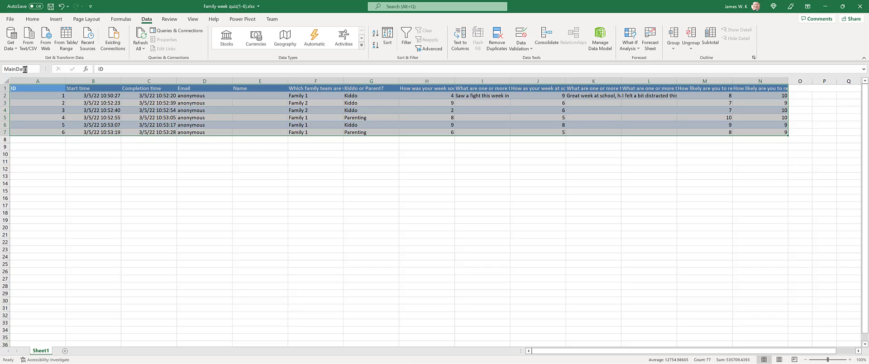
click(25, 70)
text(MainData)
key(Return)
click(33, 90)
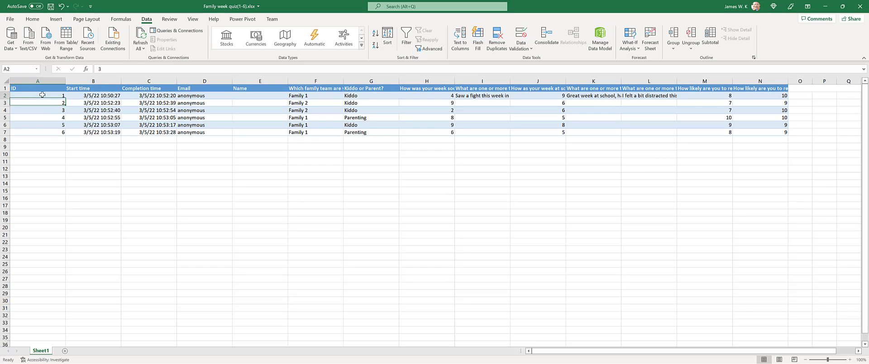
shift+click(770, 132)
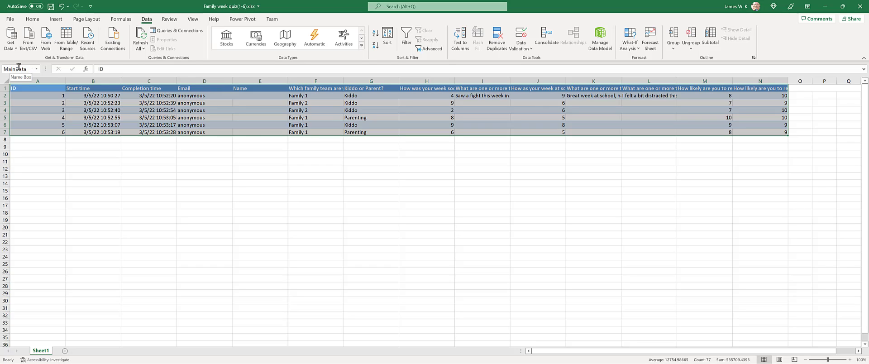
- Add two new worksheets and name them "Family 1" and "Family 2"
click(66, 352)
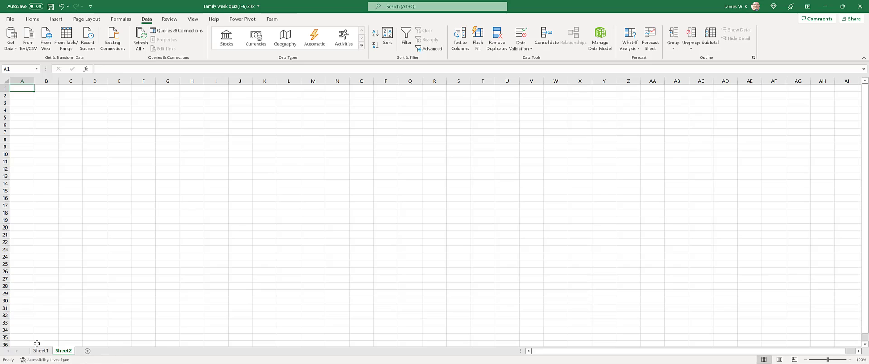
double_click(62, 350)
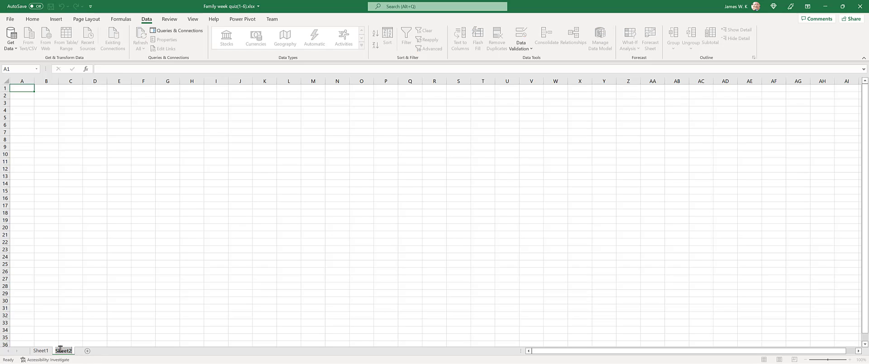
text(Family 1)
click(91, 351)
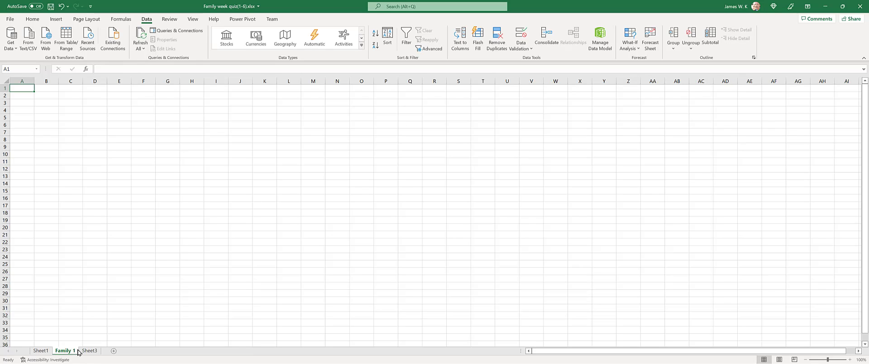
double_click(90, 351)
text(F)
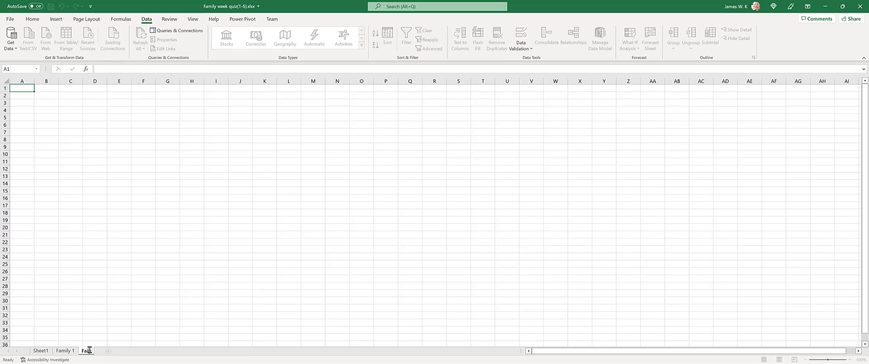
text(amily 2)
key(Return)
- On the Family 1 sheet, start importing data from another source with Microsoft Query
click(66, 351)
click(41, 351)
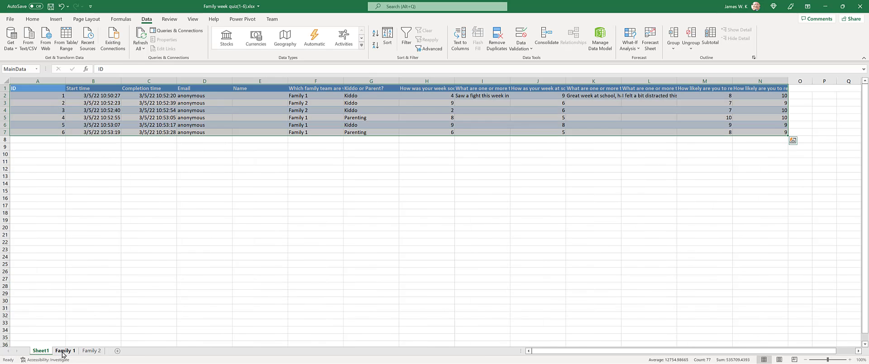
click(65, 351)
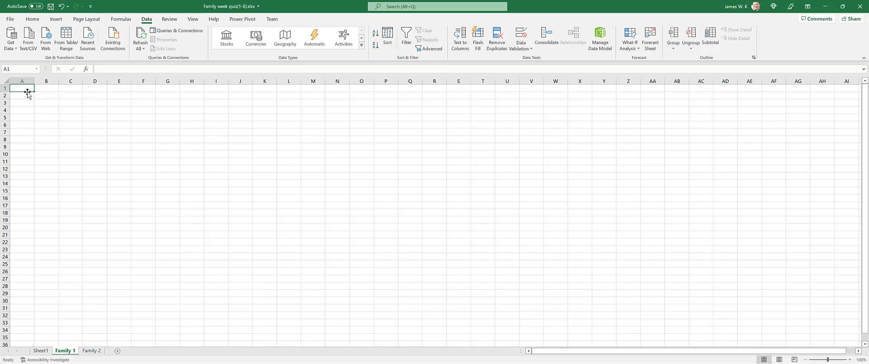
click(56, 19)
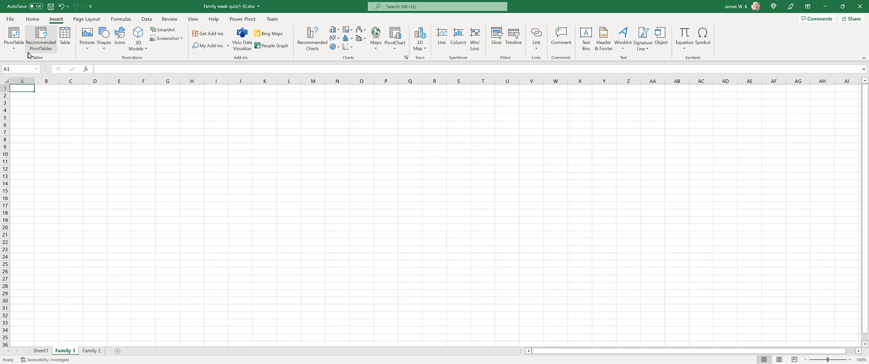
click(146, 21)
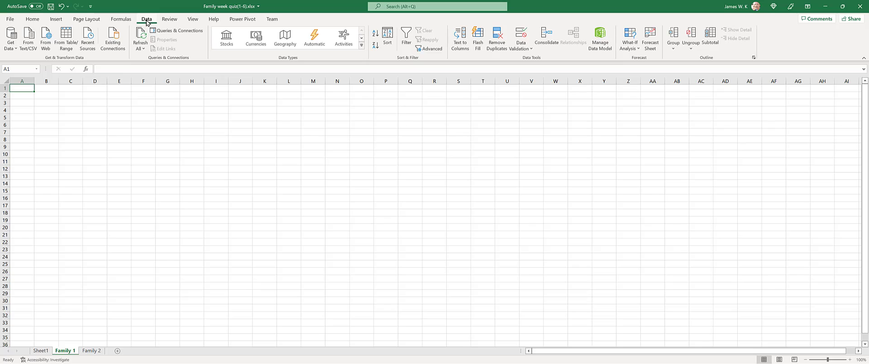
click(10, 39)
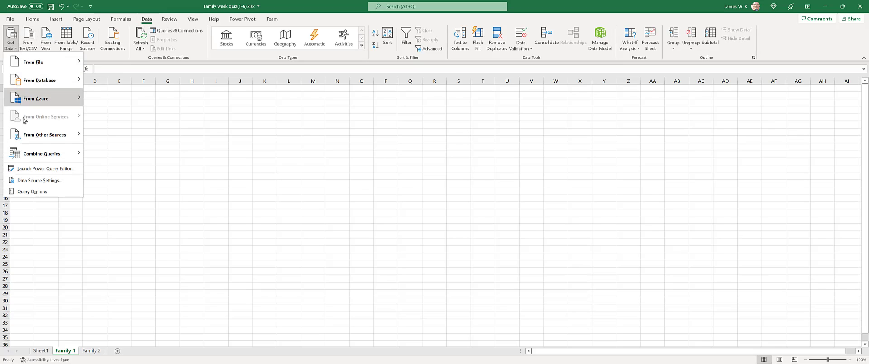
mouse_move(52, 138)
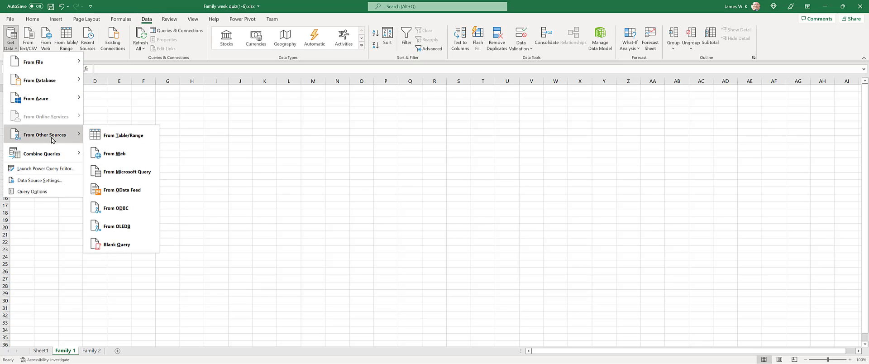
click(129, 172)
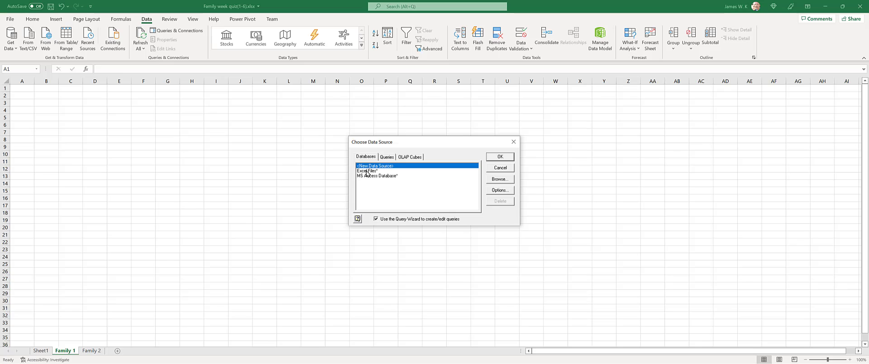
- Connect the query to the Family week quiz workbook through the Excel Files source and include all columns of MainData
double_click(367, 171)
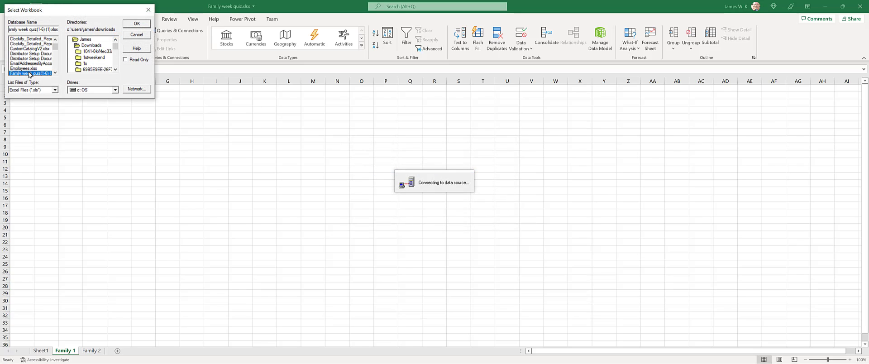
click(29, 63)
click(137, 24)
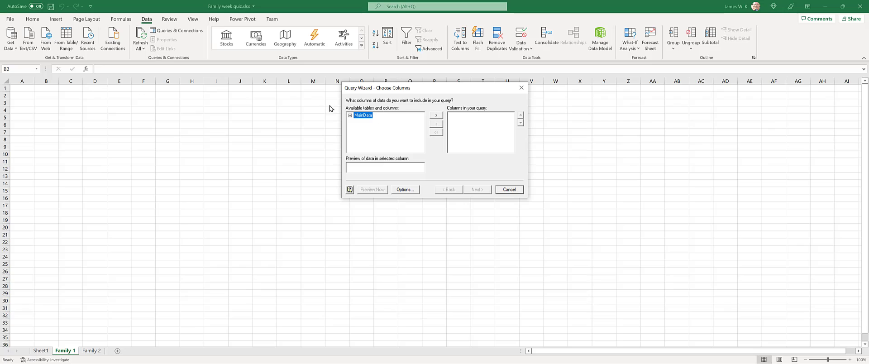
click(437, 115)
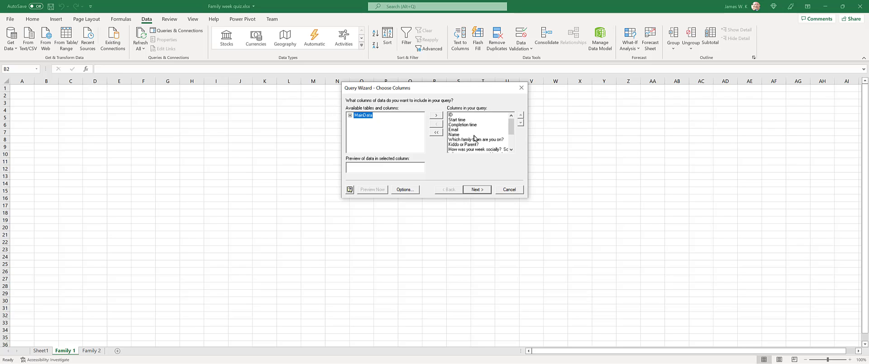
click(477, 189)
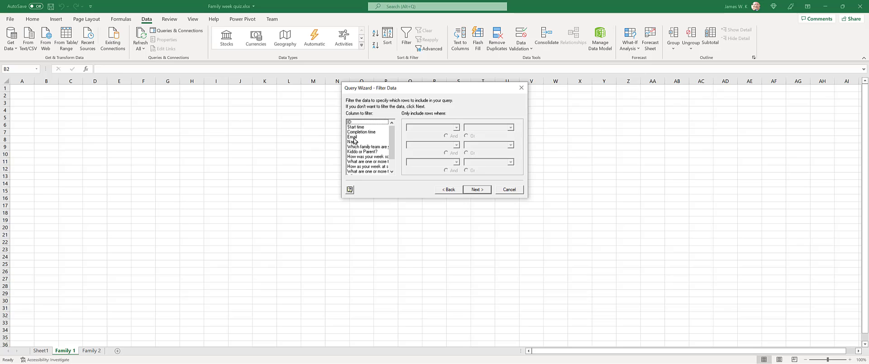
- Filter the query to rows where "Which family team are you on?" equals Family 1
click(372, 156)
scroll(372, 158, down, 1)
scroll(372, 159, up, 2)
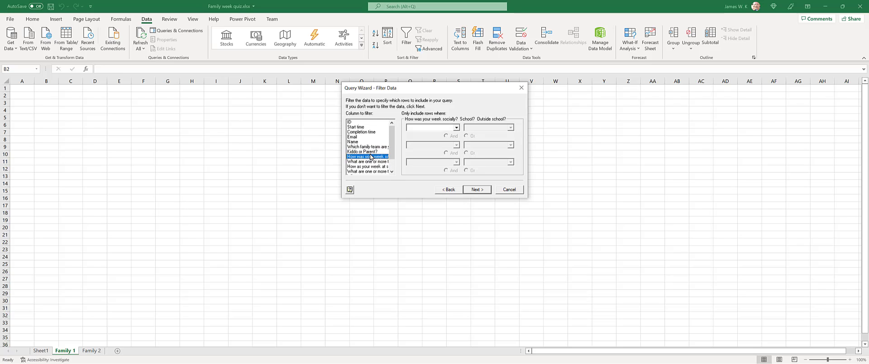
click(361, 147)
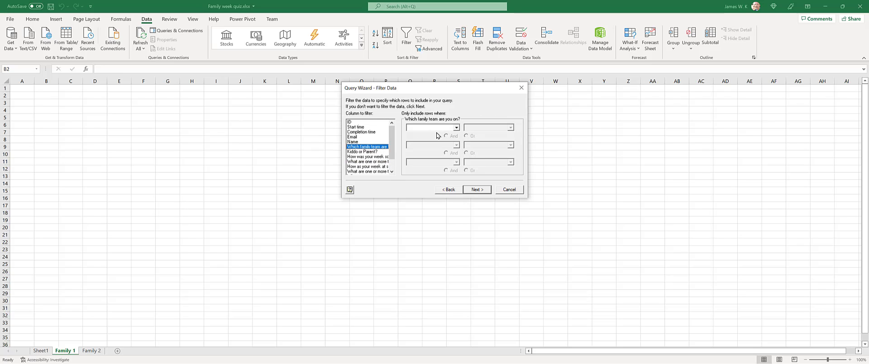
click(456, 128)
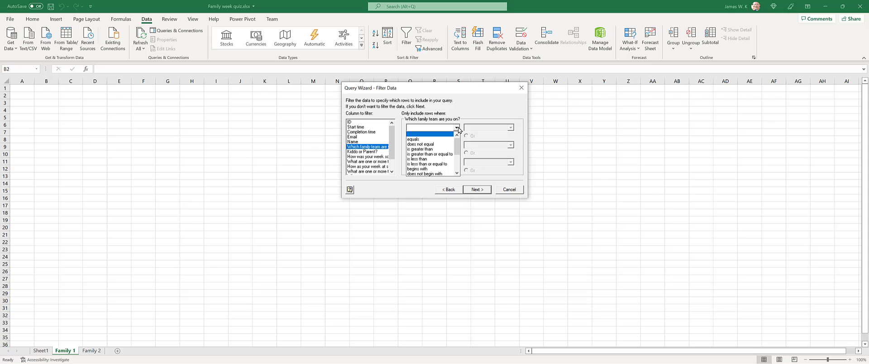
click(436, 139)
click(446, 129)
click(443, 139)
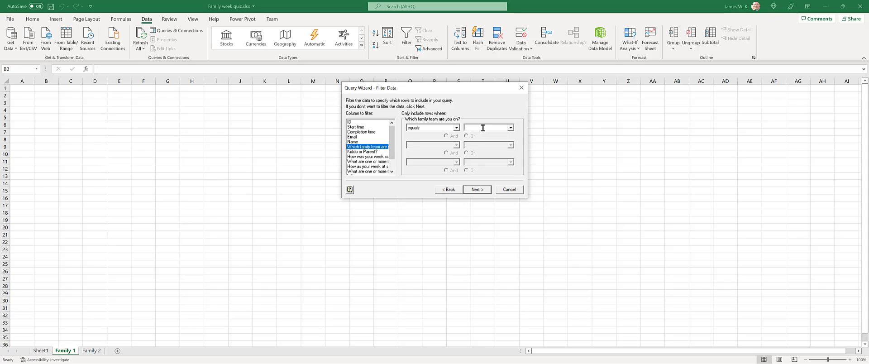
click(511, 127)
click(502, 133)
click(485, 193)
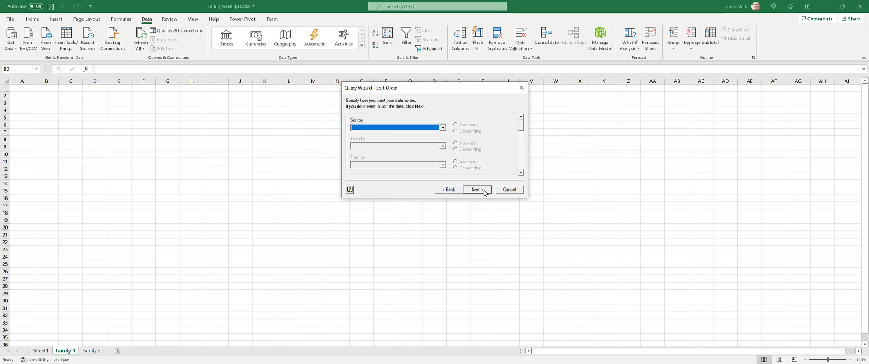
- Finish the query without sorting, return its data to the Family 1 sheet at B2, and check the family team column
click(478, 194)
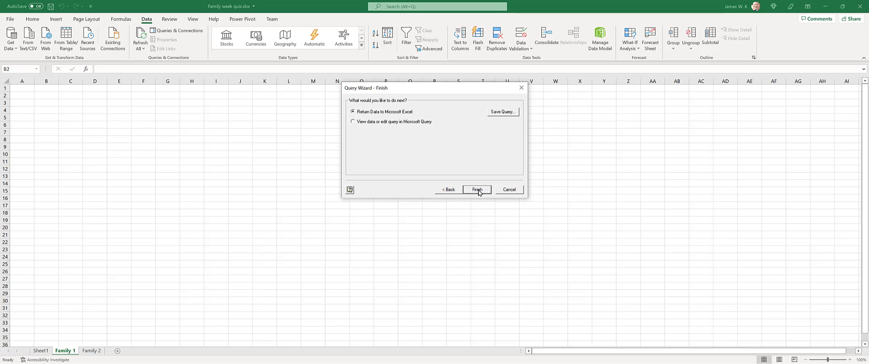
click(477, 189)
click(350, 251)
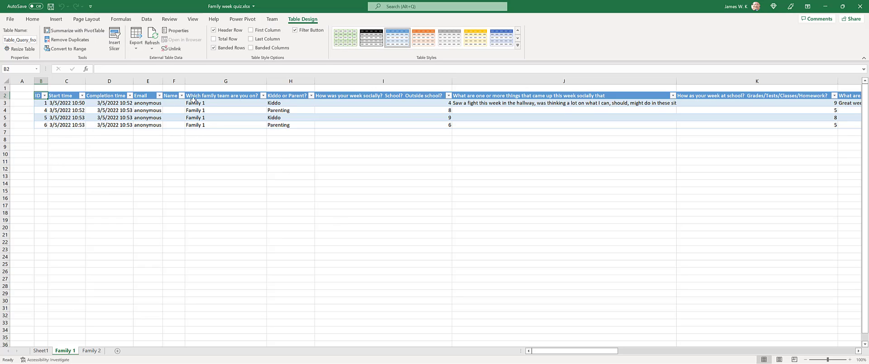
drag(206, 103, 208, 121)
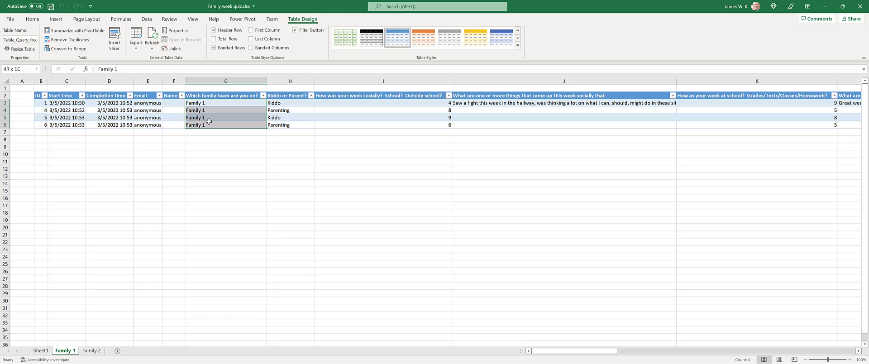
- Examine the imported rows on the Family 1 sheet and compare them with the family team column of the source table on Sheet1
click(216, 155)
click(287, 118)
key(ctrl+a)
key(ctrl+a)
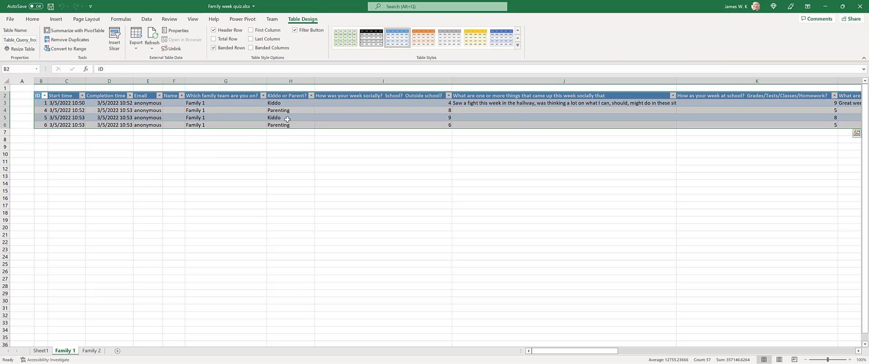
click(288, 110)
click(40, 350)
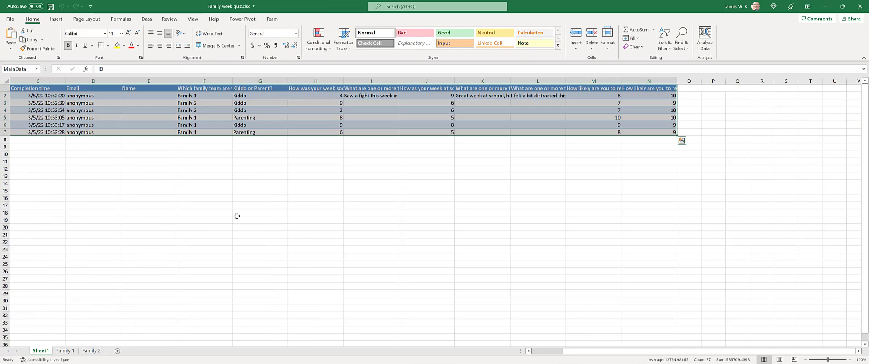
click(358, 103)
click(203, 111)
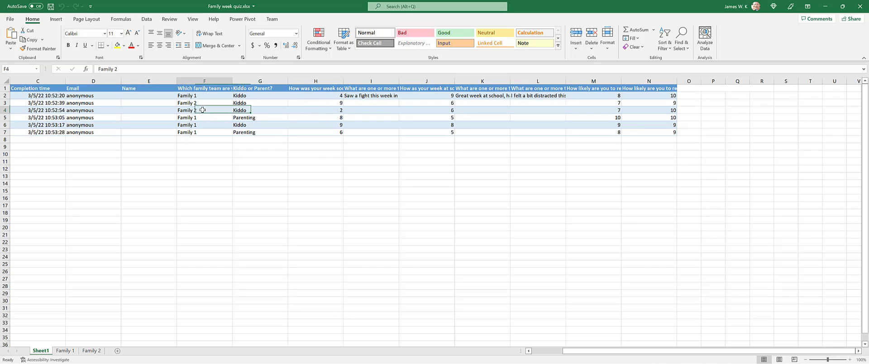
click(201, 96)
drag(232, 98, 232, 113)
click(203, 117)
- Change the family team answers in F3 and F4 on Sheet1 to Family 1
click(207, 102)
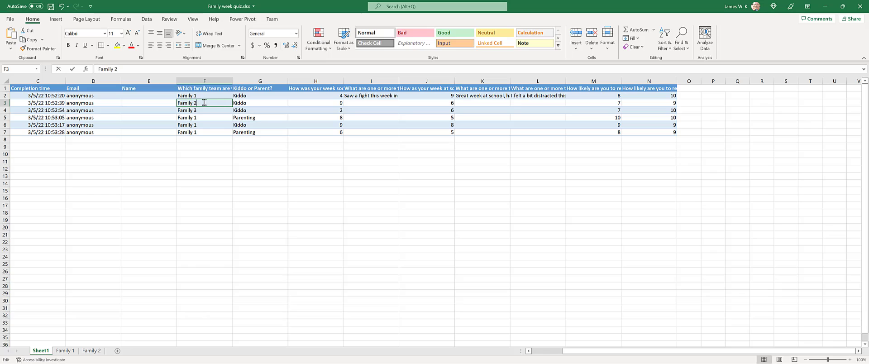
key(F12)
key(Escape)
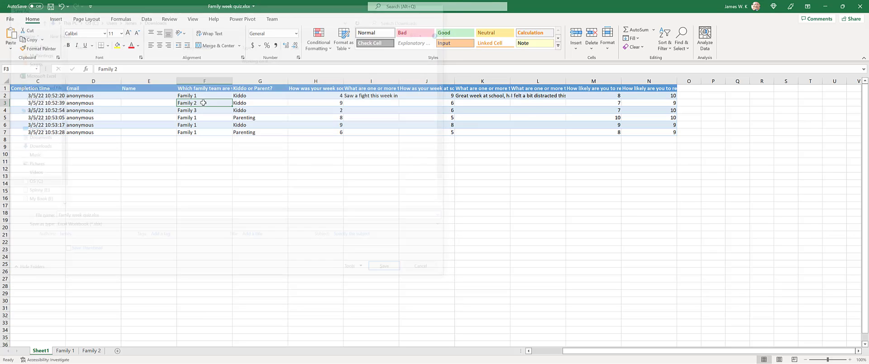
key(F2)
text(1)
click(203, 111)
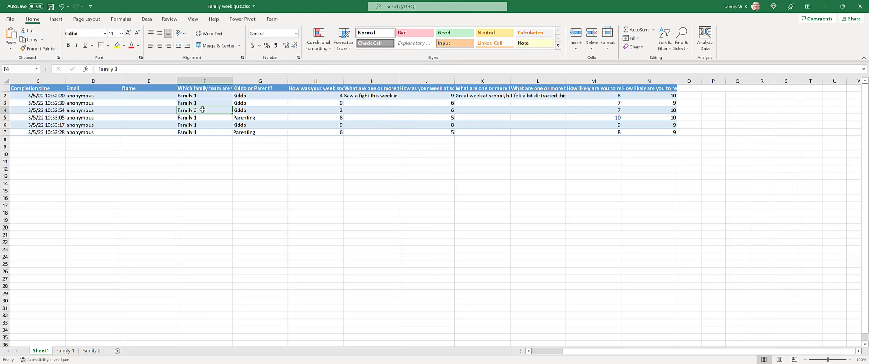
key(F2)
key(BackSpace)
text(1)
click(211, 175)
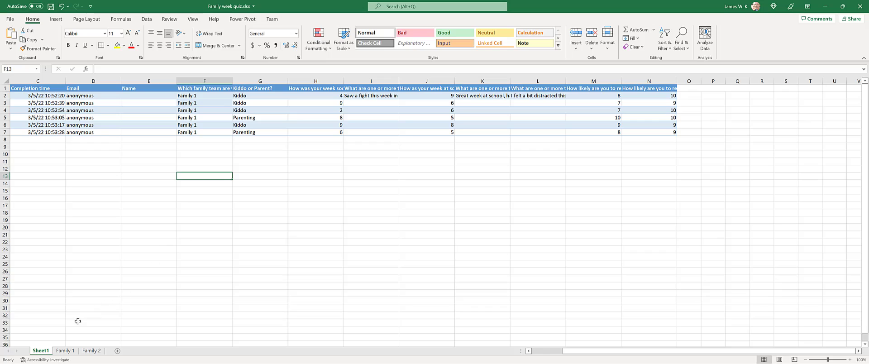
- On the Family 1 sheet, show Queries & Connections and refresh the Query from Excel Files connection
click(66, 350)
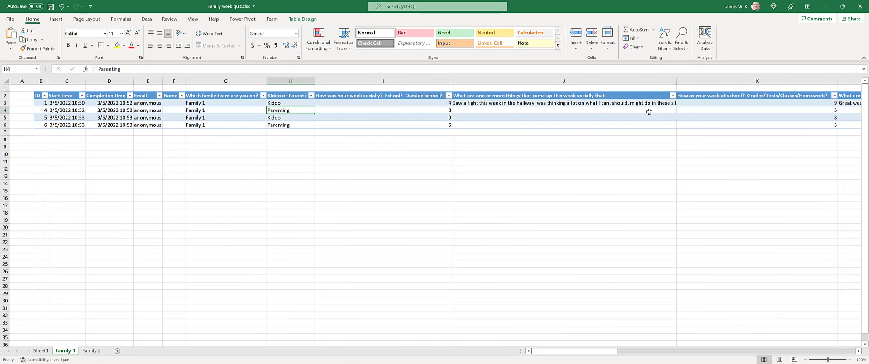
click(714, 110)
right_click(712, 111)
click(656, 105)
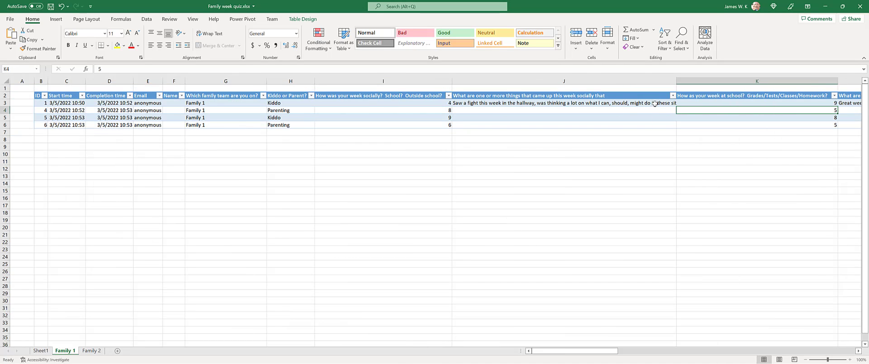
click(194, 20)
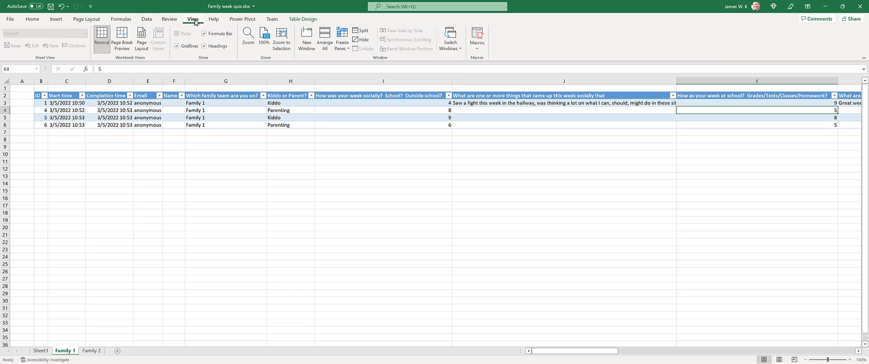
click(147, 19)
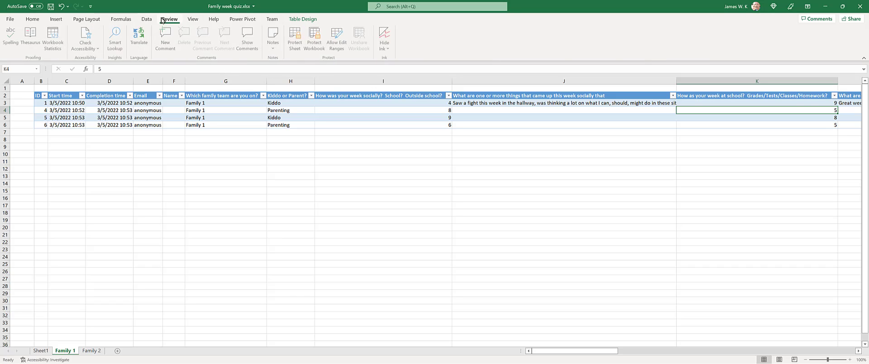
click(177, 30)
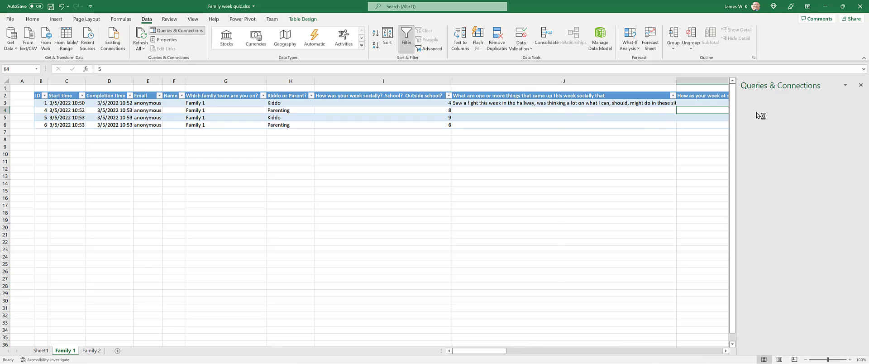
right_click(768, 129)
click(782, 132)
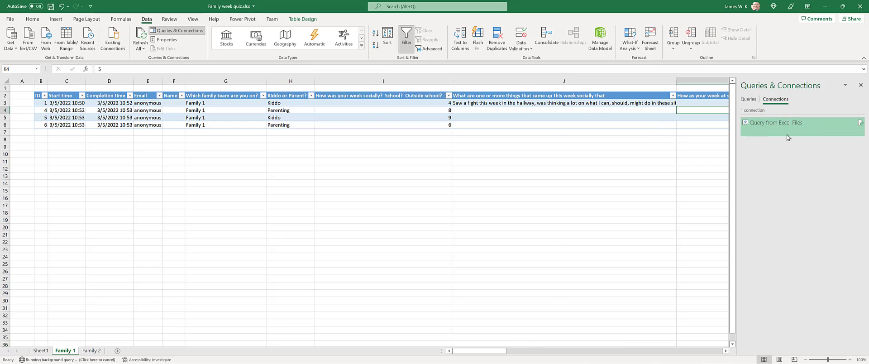
- Sort the Family 1 table by the "Kiddo or Parent?" column from A to Z
click(283, 140)
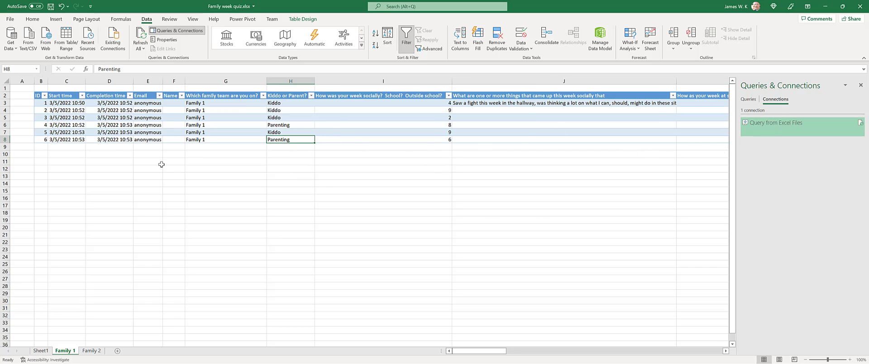
drag(275, 103, 277, 117)
click(275, 132)
click(289, 103)
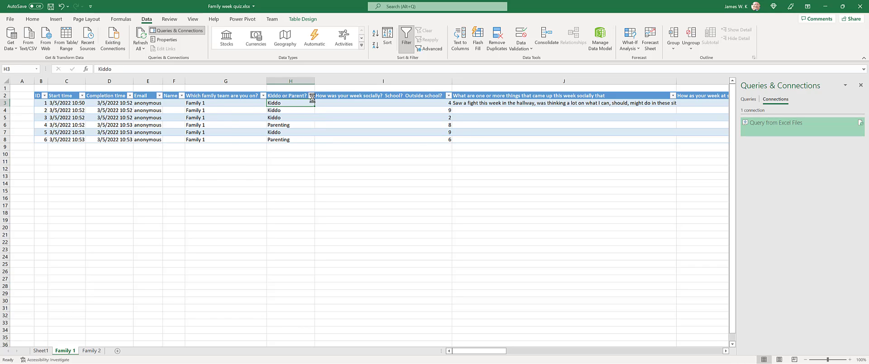
click(312, 96)
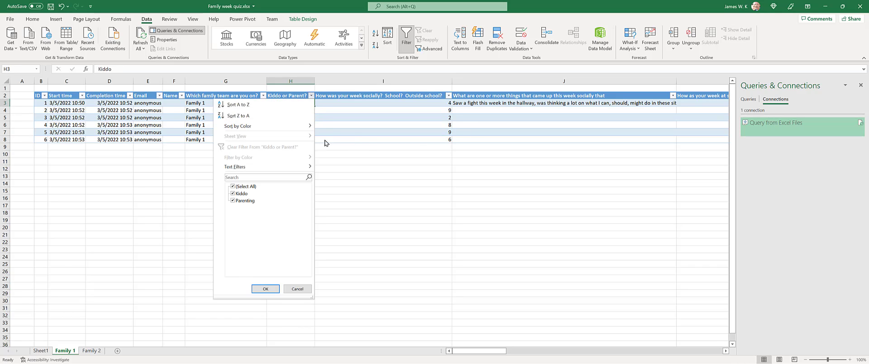
click(238, 105)
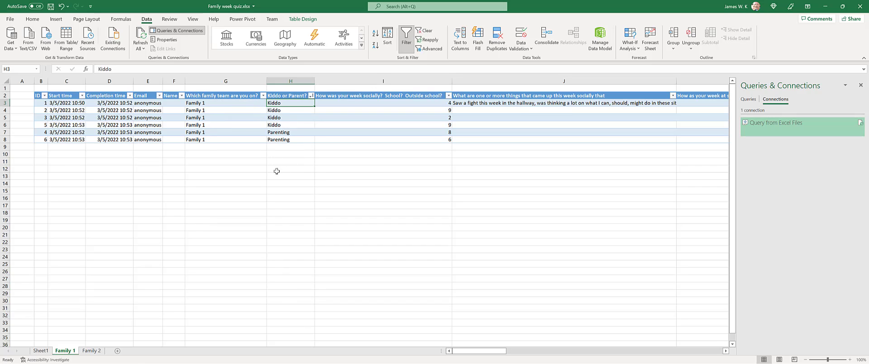
drag(277, 171, 277, 176)
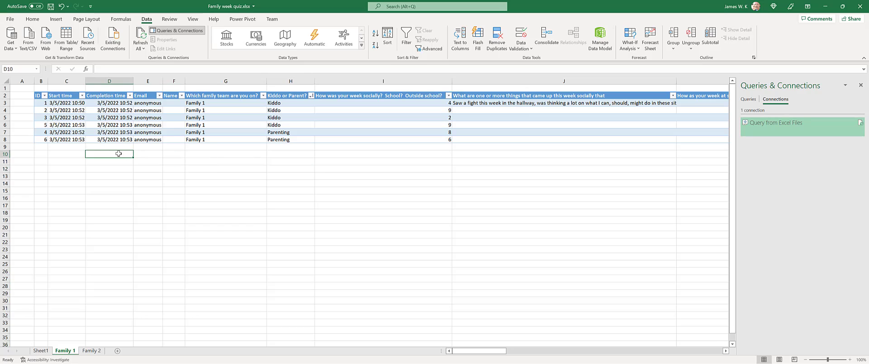
- Enter the formula =AVERAGE(I4:I8) in I9, below the "How was your week socially?" column
click(81, 148)
click(216, 152)
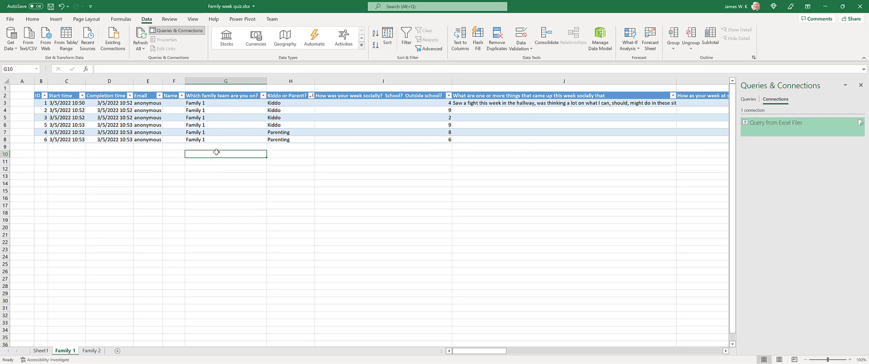
click(375, 147)
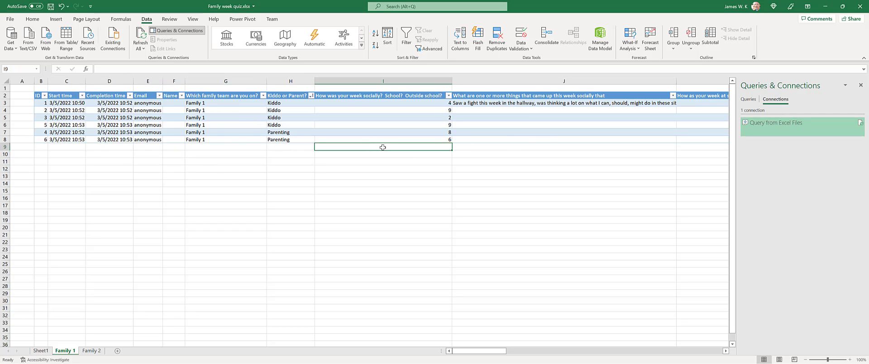
text(=Avear)
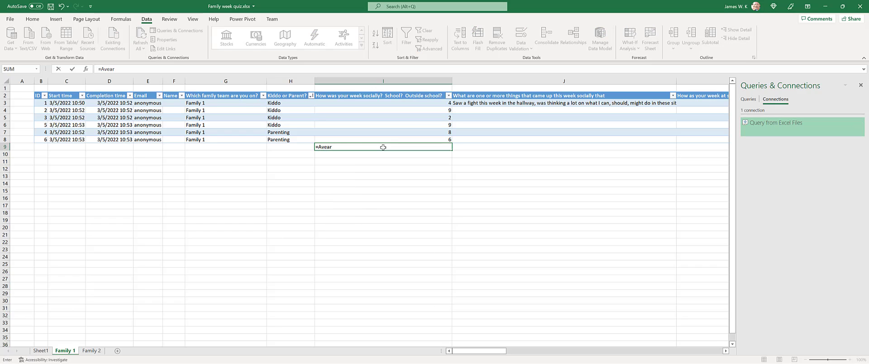
key(BackSpace)
key(BackSpace)
text(rage()
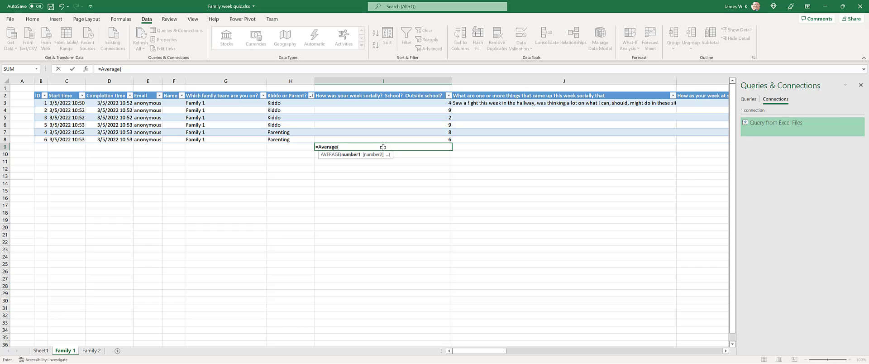
click(408, 139)
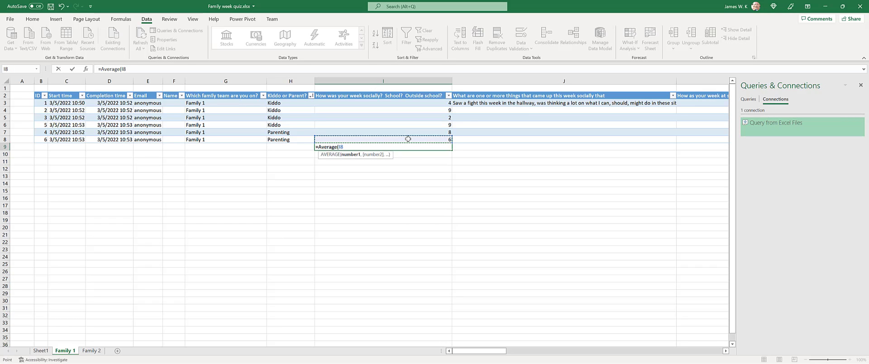
key(shift+Up)
key(shift+Up)
key(shift+Up)
key(shift+Up)
key(shift+Up)
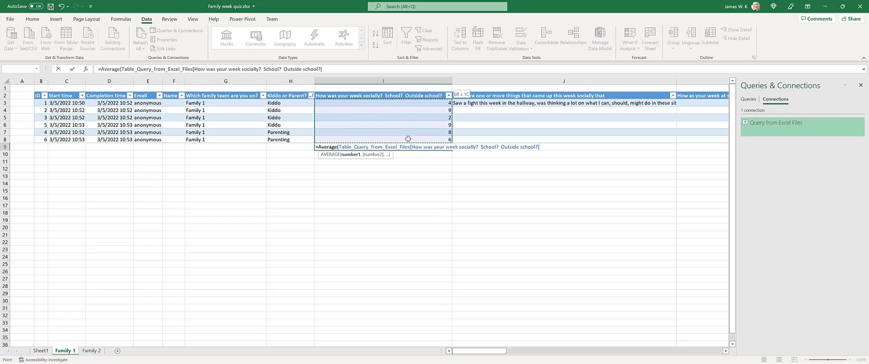
key(shift+Down)
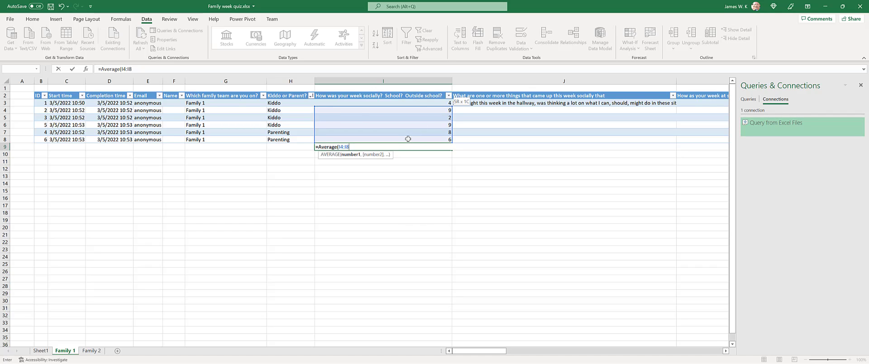
text())
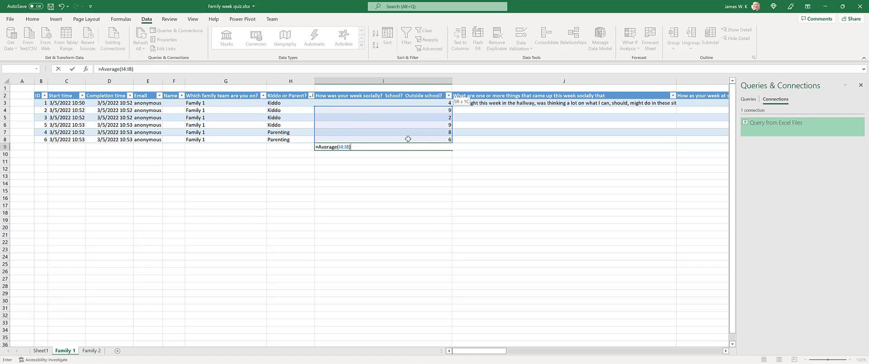
key(ctrl+Return)
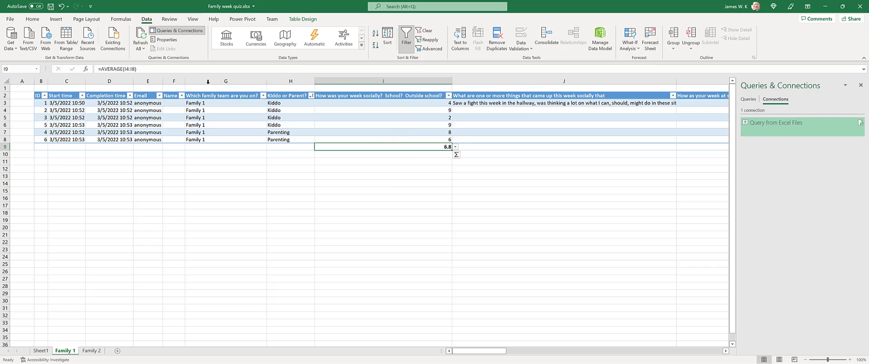
- Correct the average formula in I9 to cover the range I3:I8
click(129, 69)
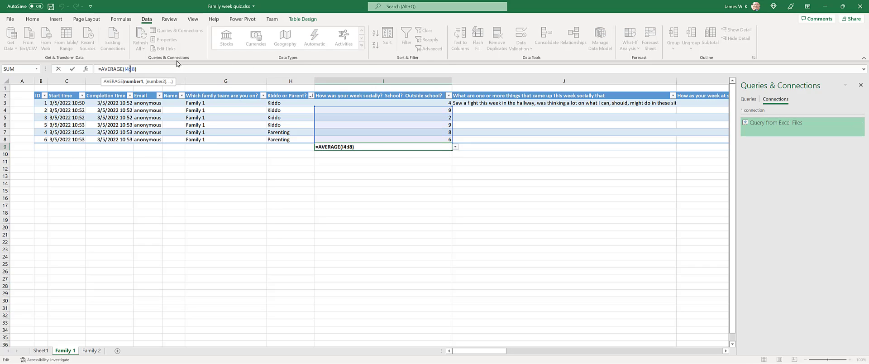
key(Delete)
text(3)
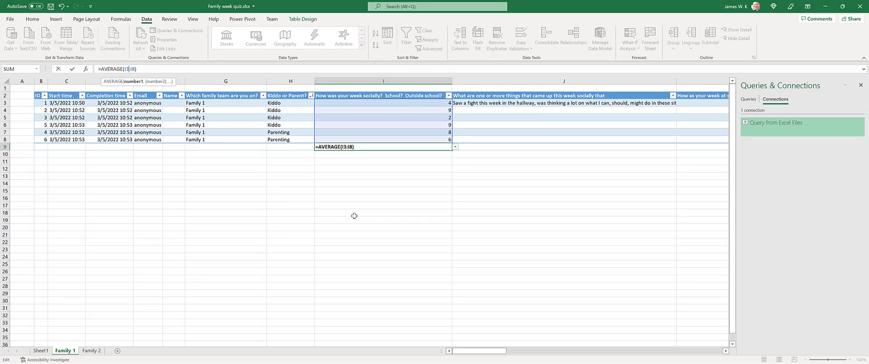
click(369, 211)
click(413, 148)
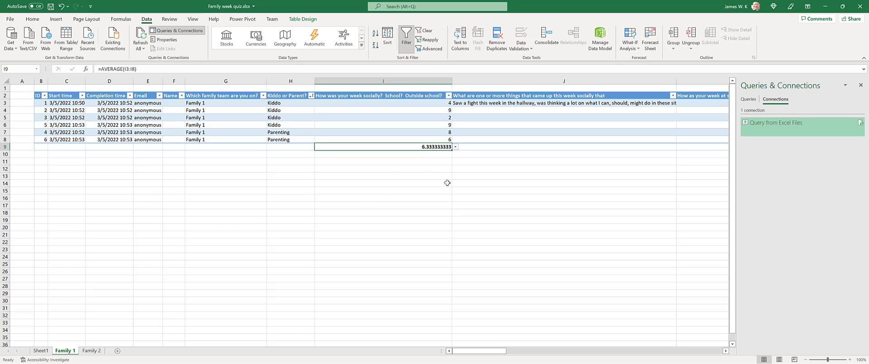
- Copy the I9 average formula into K9 and into row 9 of the two "How likely" rating columns
key(ctrl+c)
drag(458, 353, 724, 353)
click(376, 147)
key(ctrl+v)
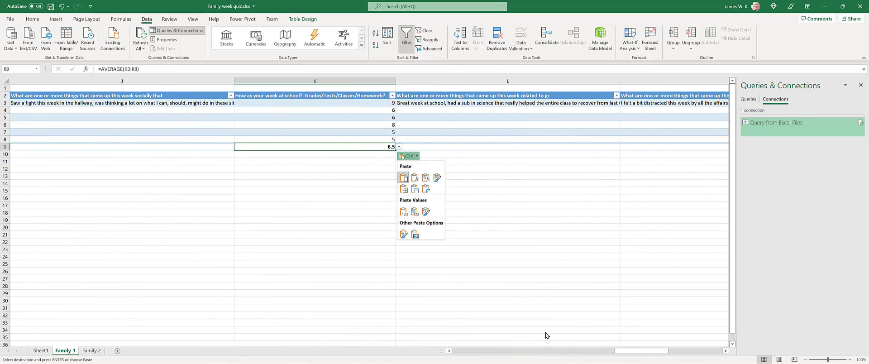
drag(630, 351, 427, 352)
click(513, 149)
key(ctrl+v)
click(381, 147)
key(ctrl+v)
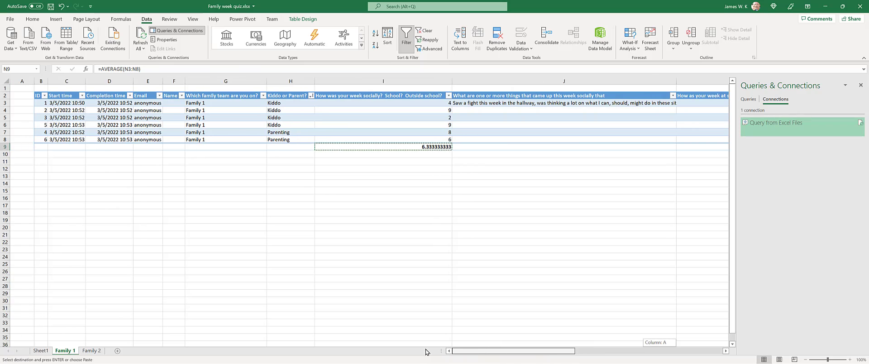
click(109, 176)
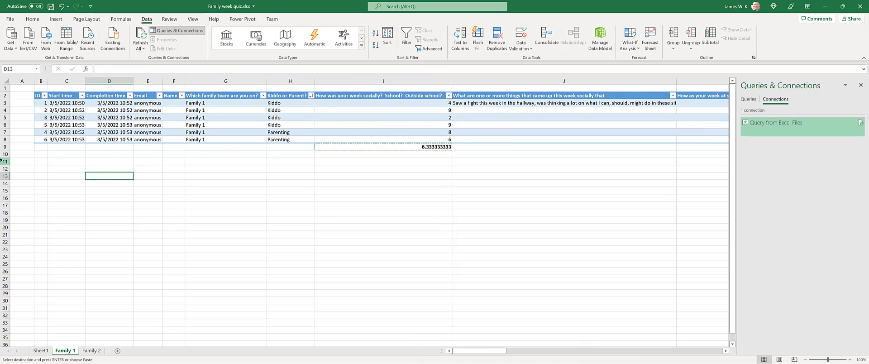
drag(38, 102, 543, 118)
click(542, 118)
key(Home)
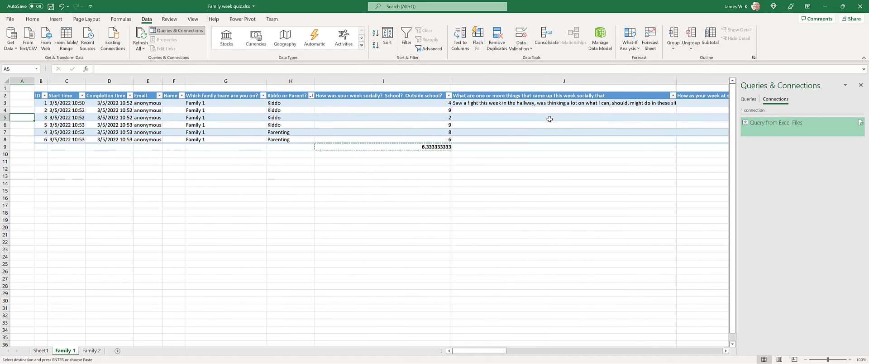
key(Up)
key(Right)
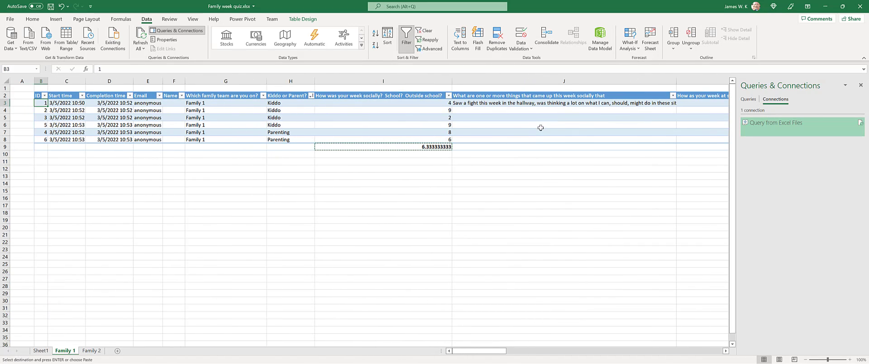
- Copy the four Kiddo rows of the Family 1 table and paste them as values starting at B11
key(shift+Down)
key(shift+Down)
key(shift+Down)
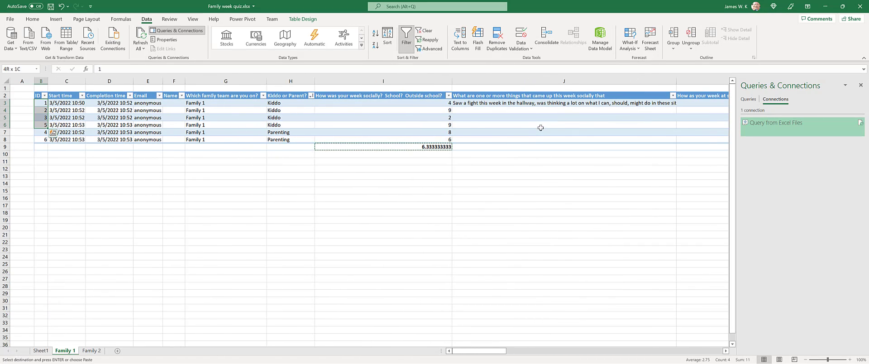
key(shift+Right)
key(shift+Right)
key(shift+Right)
key(ctrl+shift+Right)
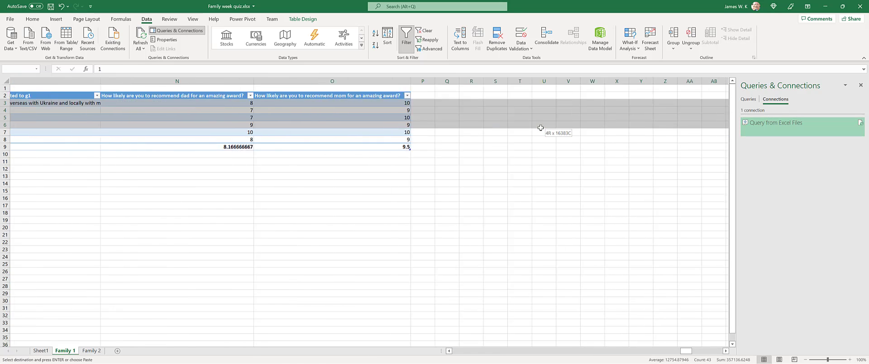
key(Home)
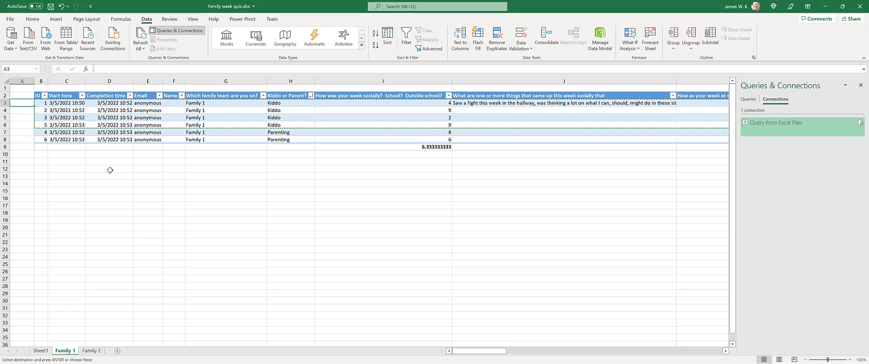
click(43, 161)
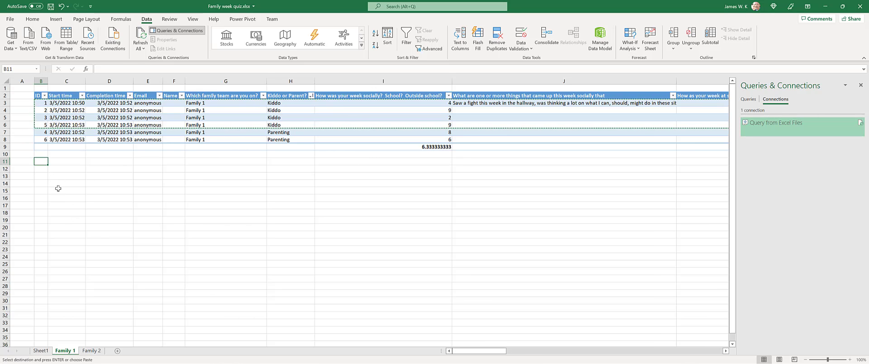
right_click(43, 162)
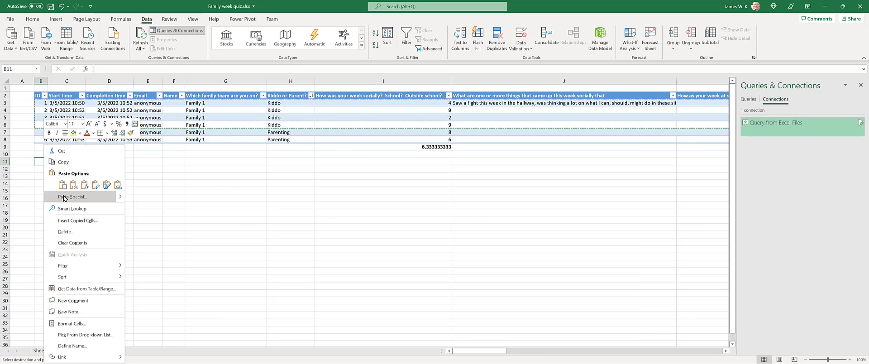
click(74, 188)
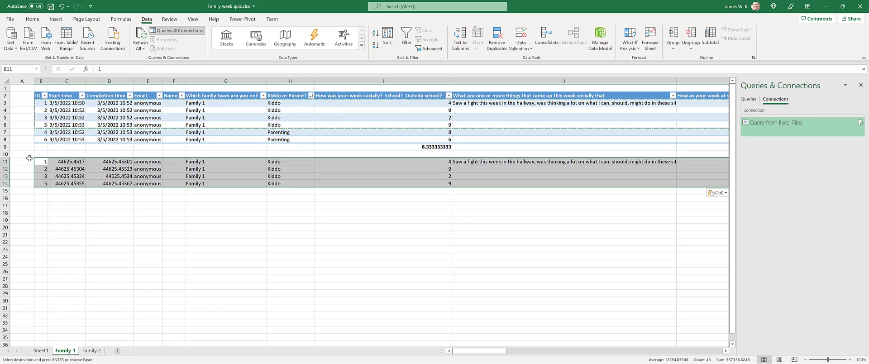
click(227, 226)
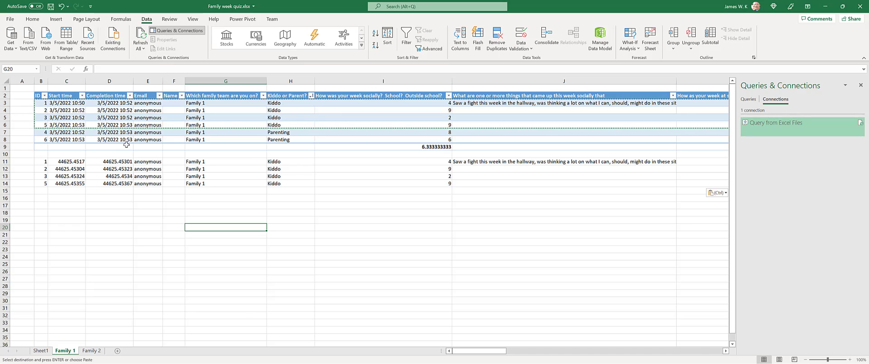
- Enter the label "Kiddos" in A10 and insert a blank row above the averages in row 9
click(18, 153)
text(Kiddos)
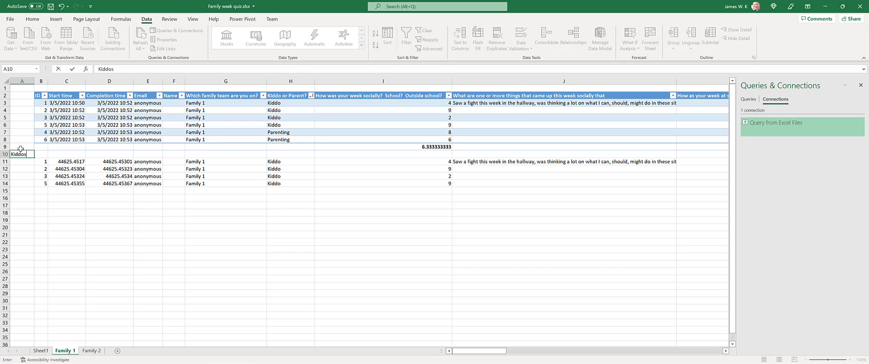
right_click(5, 146)
click(36, 208)
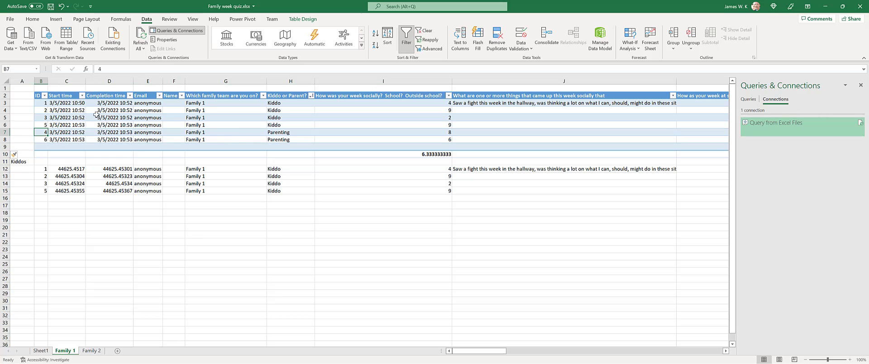
- Copy the two Parenting rows and paste them as values starting at B18, under the label "Parents" entered in A17
drag(41, 132, 521, 139)
key(ctrl+c)
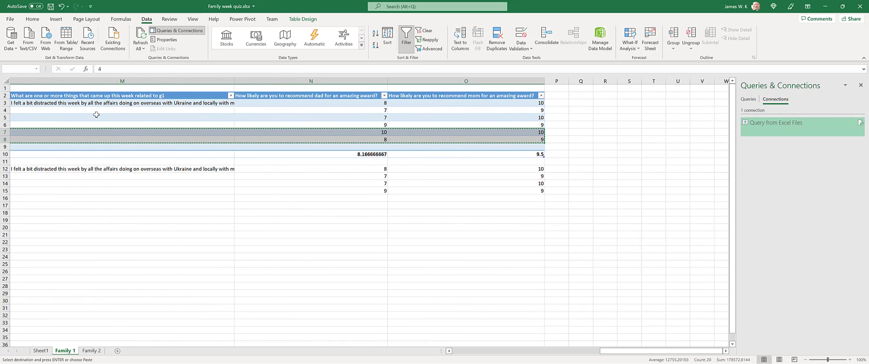
scroll(97, 115, left, 5)
click(23, 205)
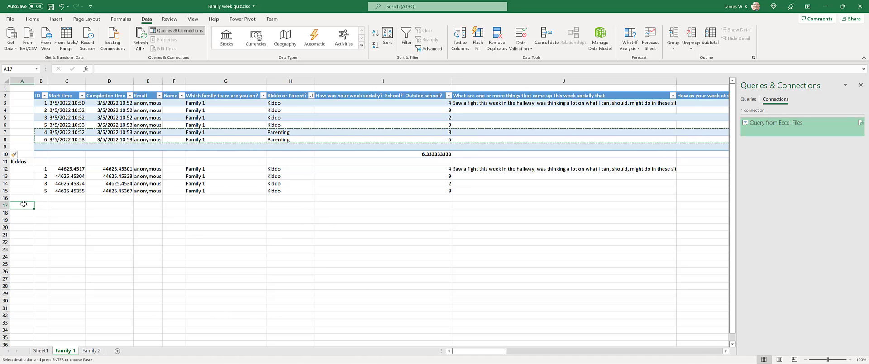
text(Parents)
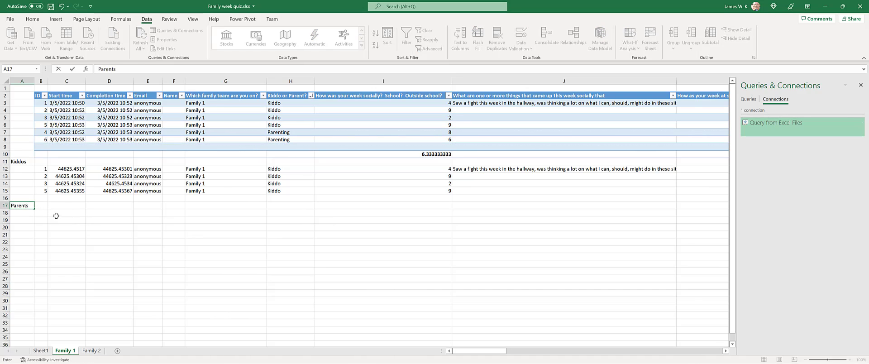
click(45, 214)
right_click(45, 214)
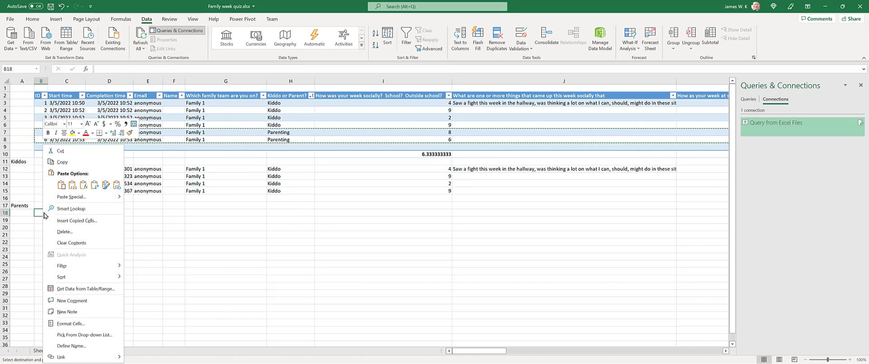
click(75, 187)
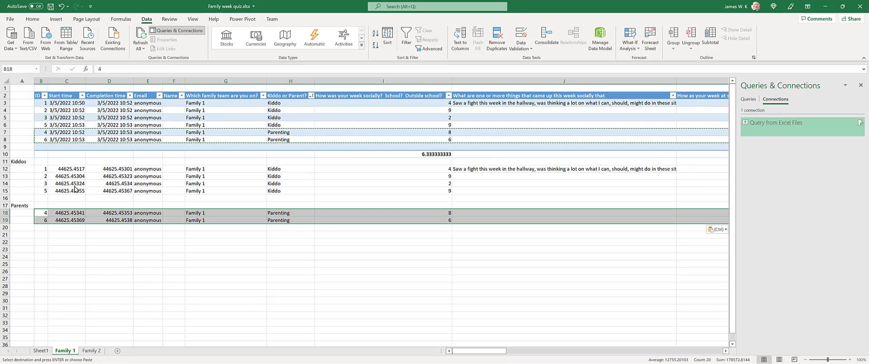
click(87, 272)
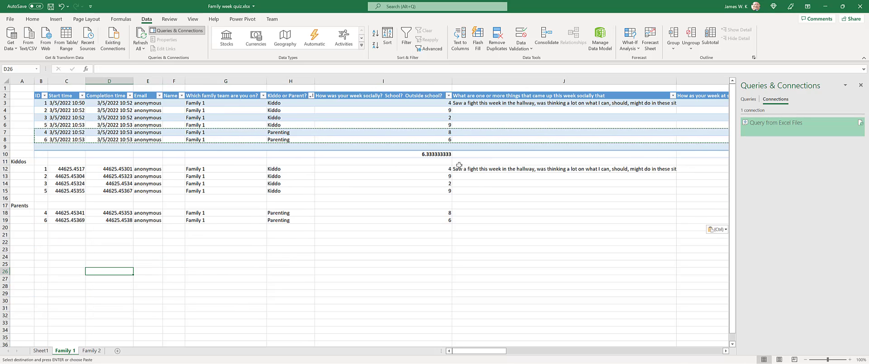
- Enter an AVERAGE formula for I12:I15 in I16, below the copied Kiddo social ratings
click(438, 154)
key(ctrl+c)
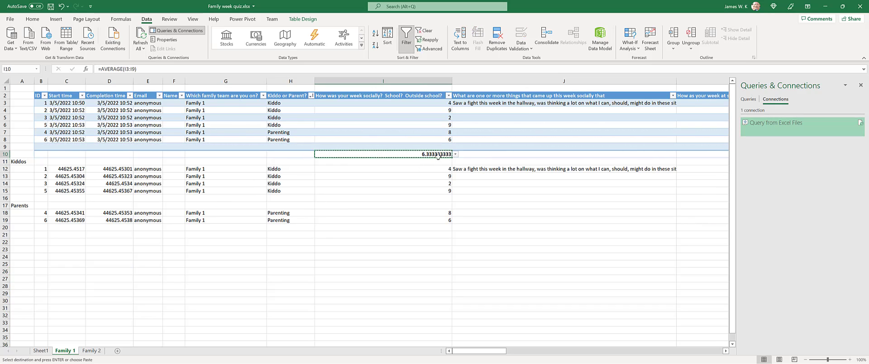
click(210, 201)
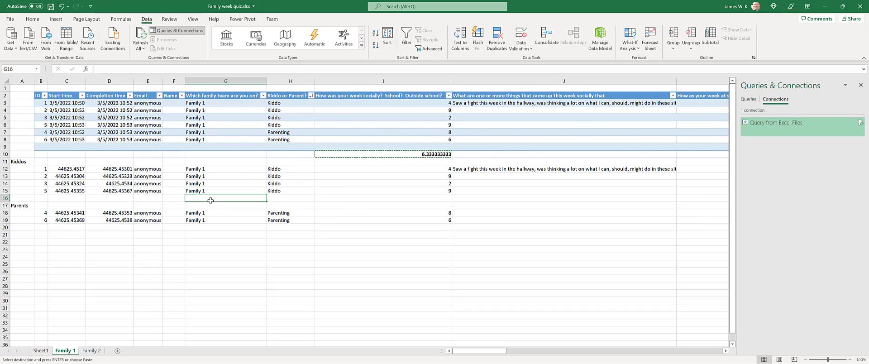
click(424, 197)
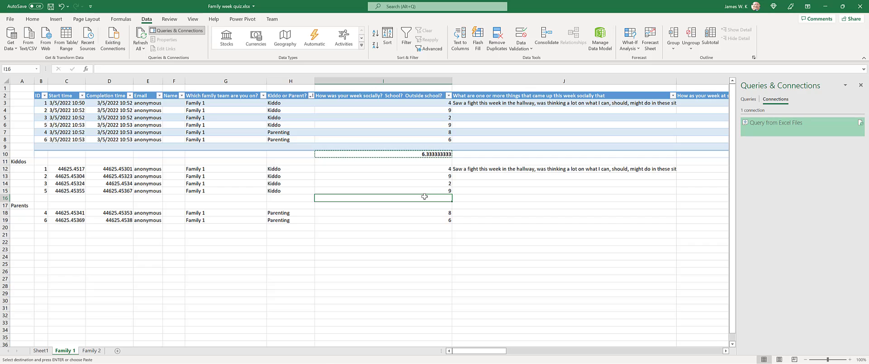
text(=Average()
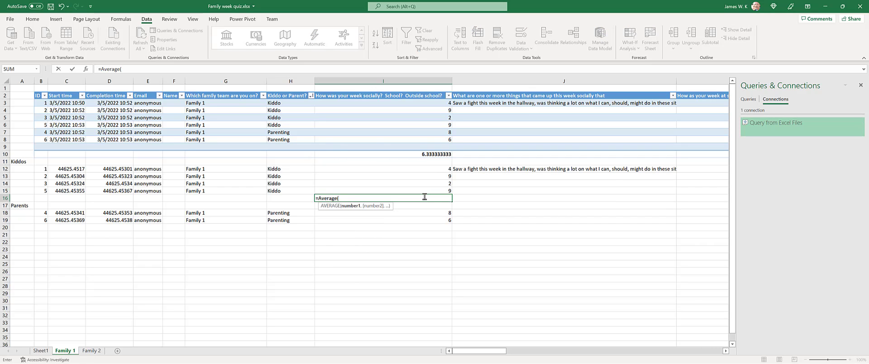
drag(425, 190, 428, 170)
key(Return)
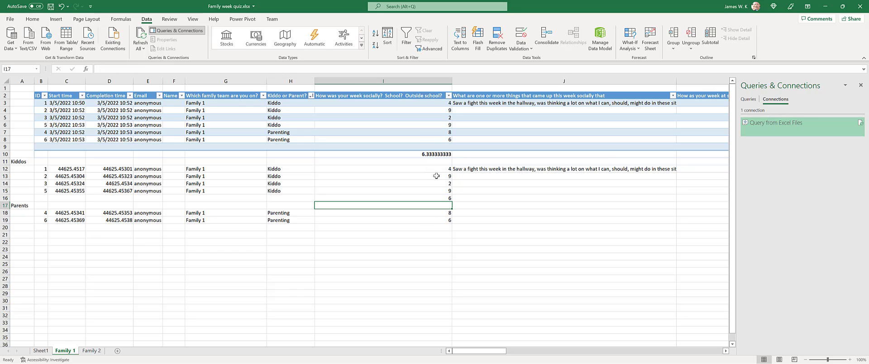
- Copy the I16 average formula into K16, N16 and O16 for the other Kiddo rating columns
key(Up)
key(ctrl+c)
key(Right)
key(Right)
key(Right)
key(Left)
key(ctrl+v)
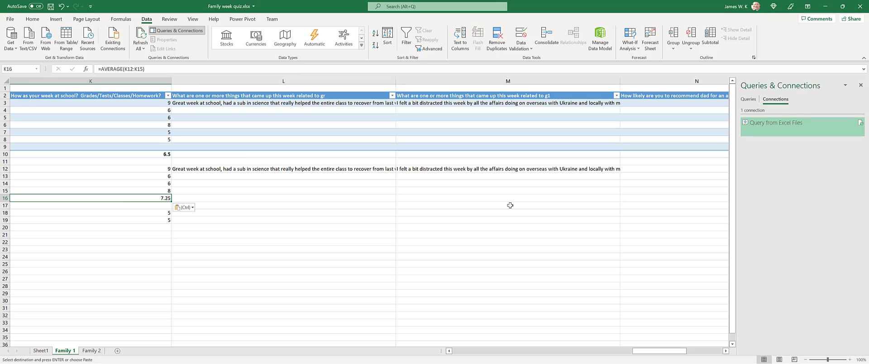
key(Right)
key(Right)
key(Right)
key(Right)
key(Left)
key(ctrl+v)
key(Right)
key(ctrl+v)
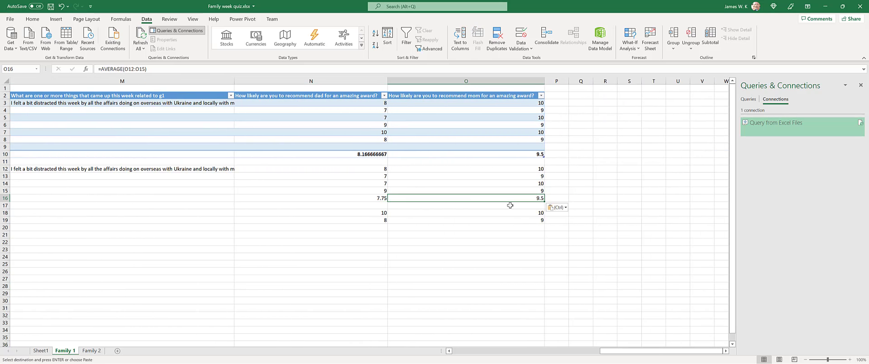
- Enter an AVERAGE formula for I18:I19 in I20, below the copied Parenting social ratings
scroll(510, 205, left, 10)
click(439, 226)
text(=Average()
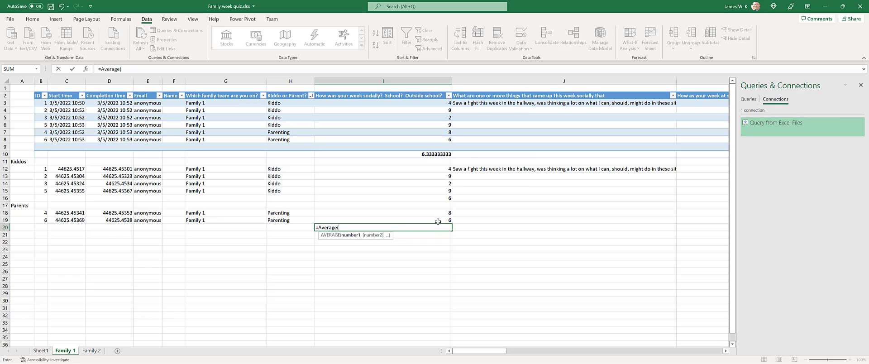
drag(438, 221, 439, 213)
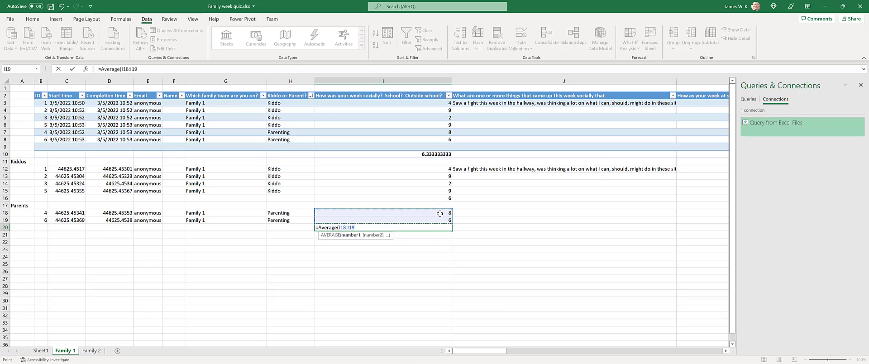
key(Return)
click(439, 227)
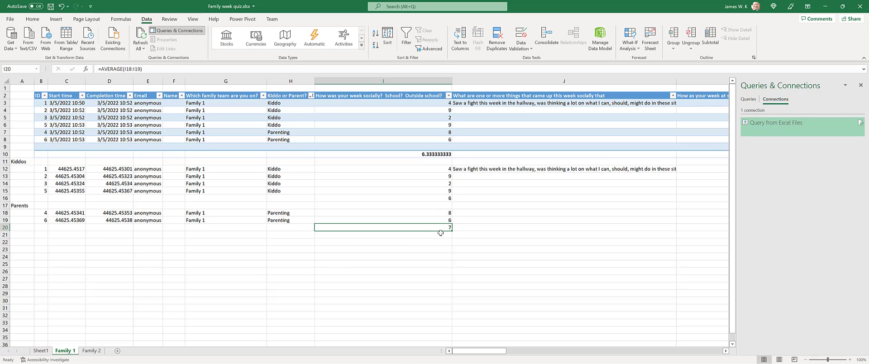
- Copy the I20 average formula into row 20 of the school rating column and the two "How likely" rating columns
key(ctrl+c)
drag(489, 351, 561, 353)
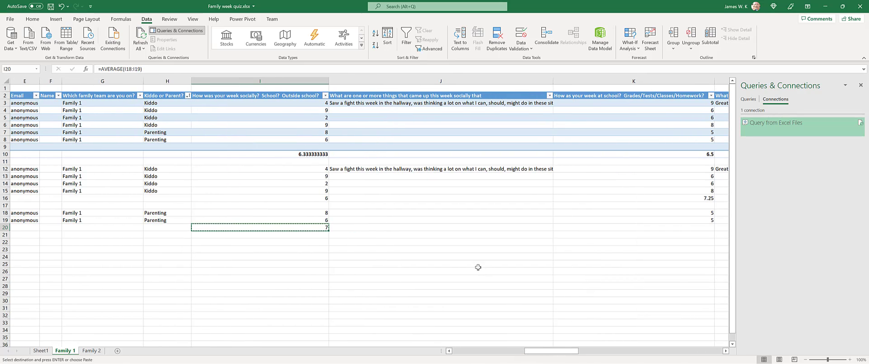
key(Right)
key(Right)
key(Right)
key(Right)
key(Right)
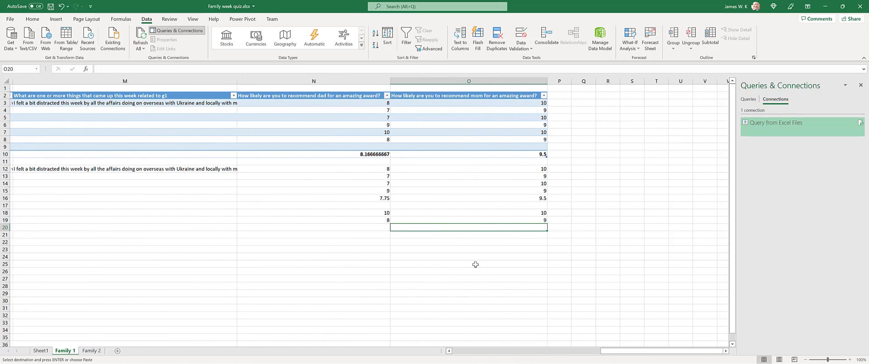
key(Return)
key(ctrl+Left)
key(ctrl+c)
key(ctrl+Left)
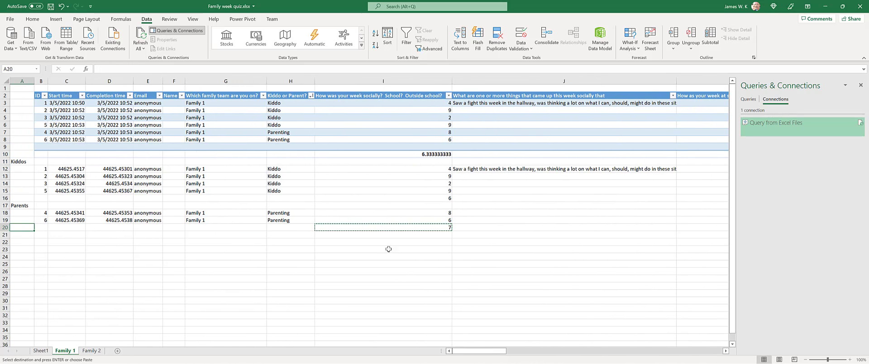
- Try deleting the pasted Parenting rows 18–19 and Kiddo rows 12–15, and undo both deletions
drag(6, 213, 7, 220)
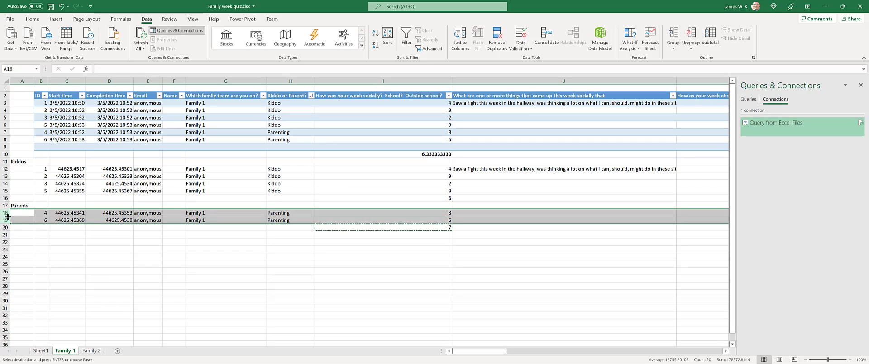
right_click(3, 212)
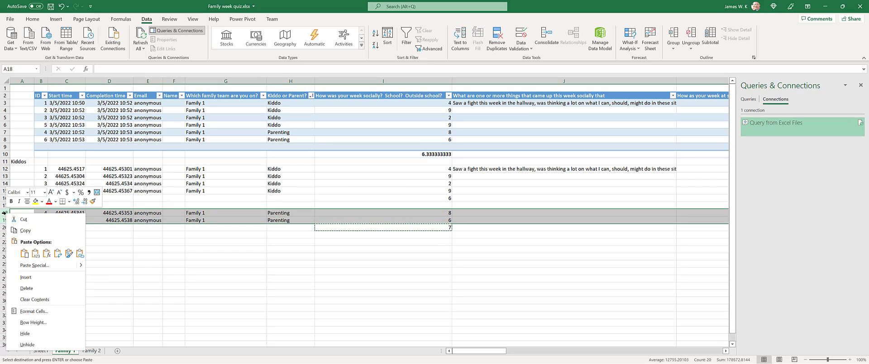
click(27, 289)
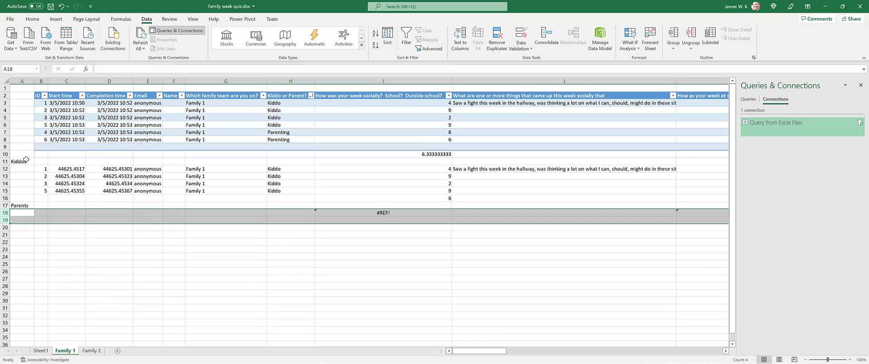
drag(6, 169, 8, 187)
right_click(8, 187)
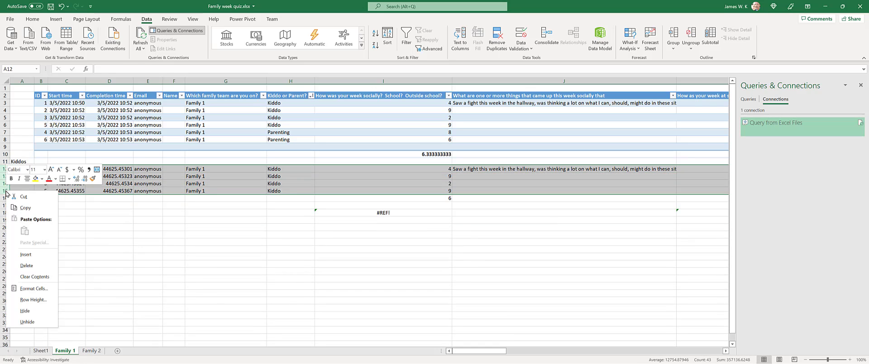
click(31, 261)
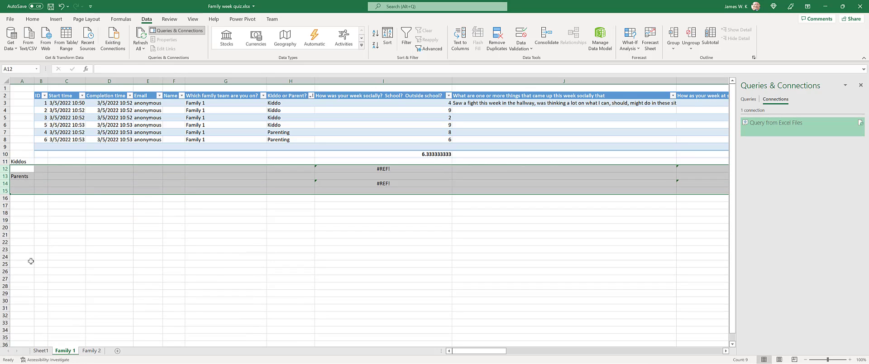
key(ctrl+z)
key(ctrl+z)
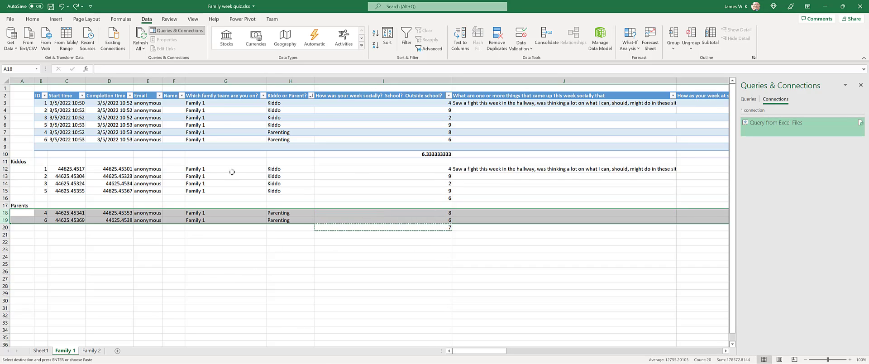
- Copy the results table's header row and paste it as values starting at B22
drag(40, 95, 59, 95)
key(Home)
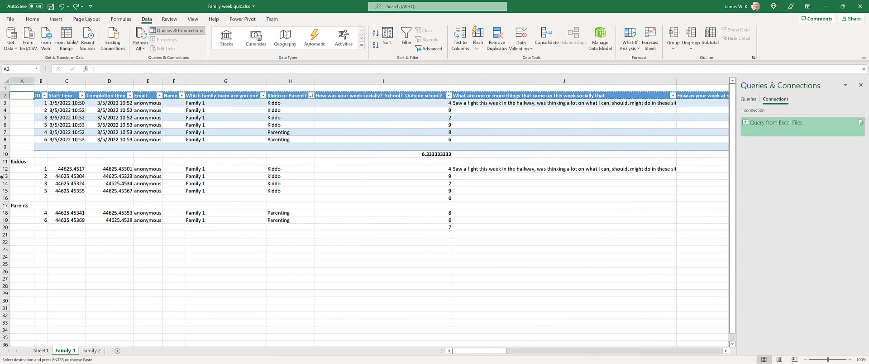
right_click(43, 242)
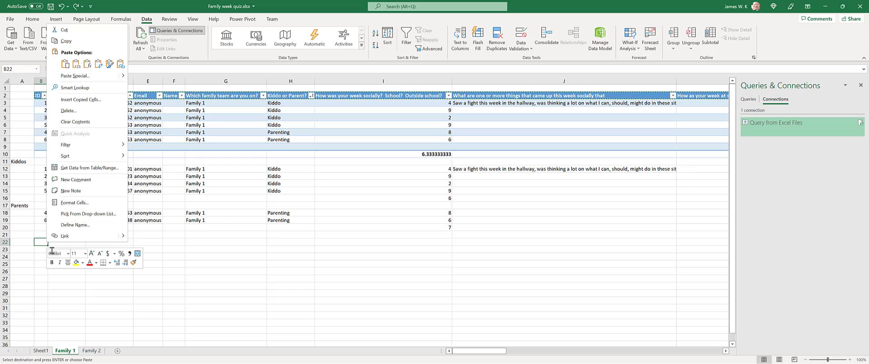
click(76, 64)
- Insert a blank row above the first copied Kiddo record and another above the first copied Parenting record
right_click(5, 168)
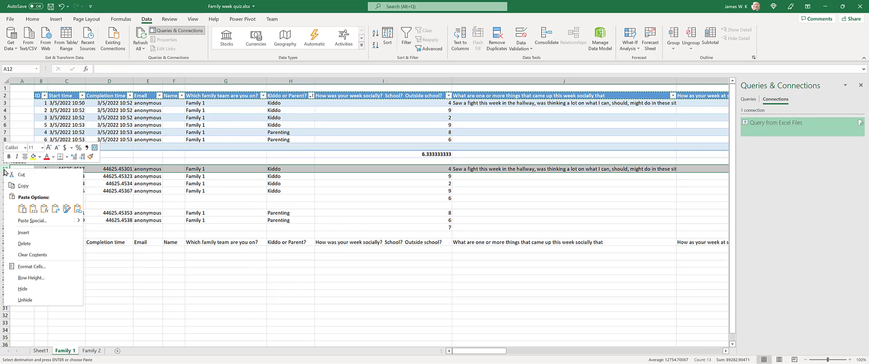
click(20, 232)
right_click(5, 220)
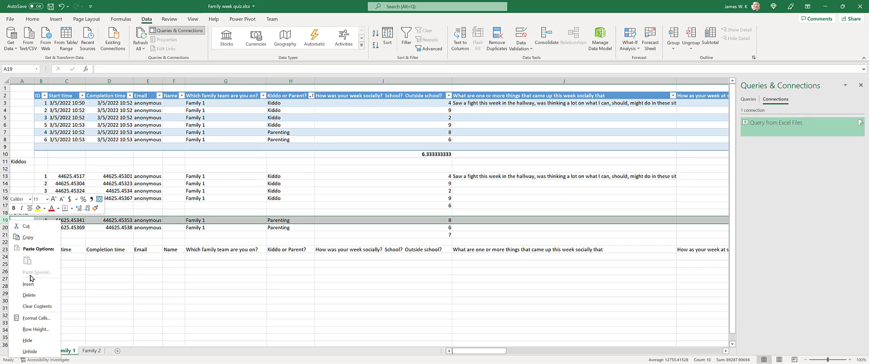
click(20, 283)
- Move the pasted header row from row 24 into the blank row 12 above the copied Kiddo records
click(37, 257)
key(ctrl+shift+Right)
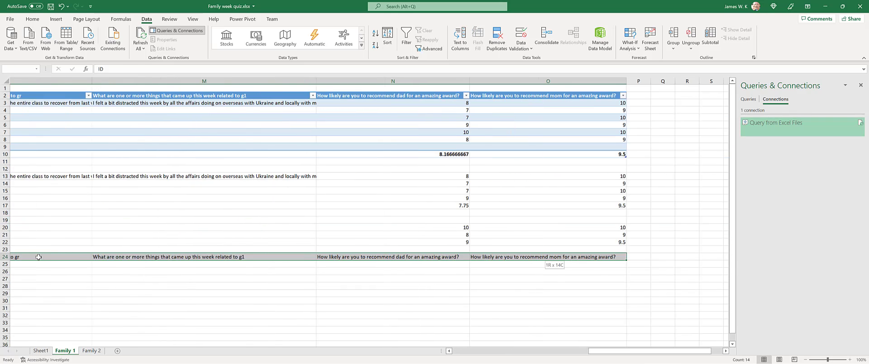
key(Tab)
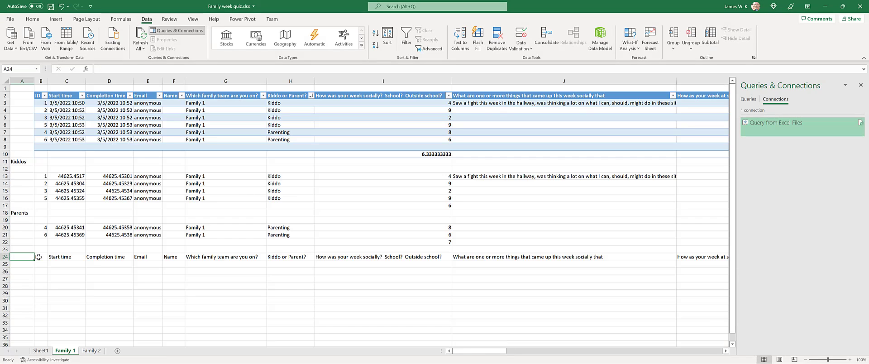
key(ctrl+shift+Right)
key(ctrl+BackSpace)
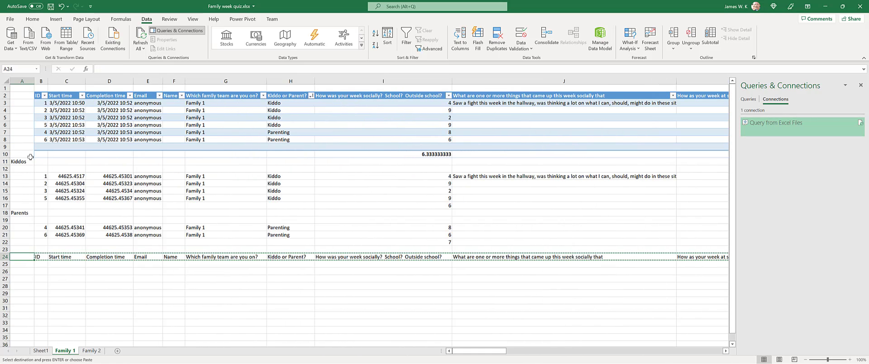
drag(38, 257, 39, 169)
- Copy the row 12 headers into the blank row 19 above the copied Parenting records
key(ctrl+c)
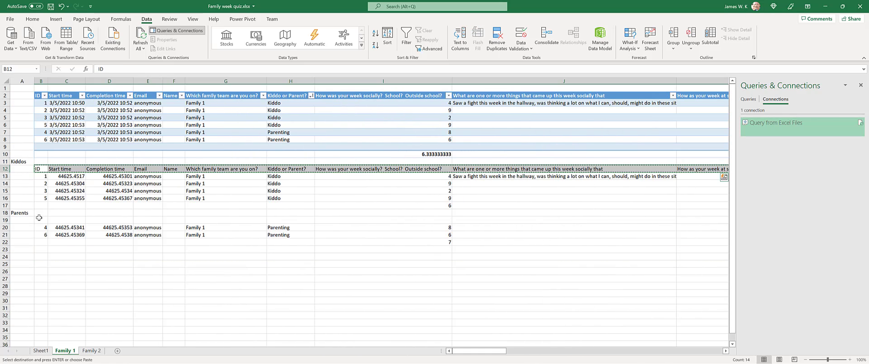
click(40, 220)
key(ctrl+v)
click(39, 260)
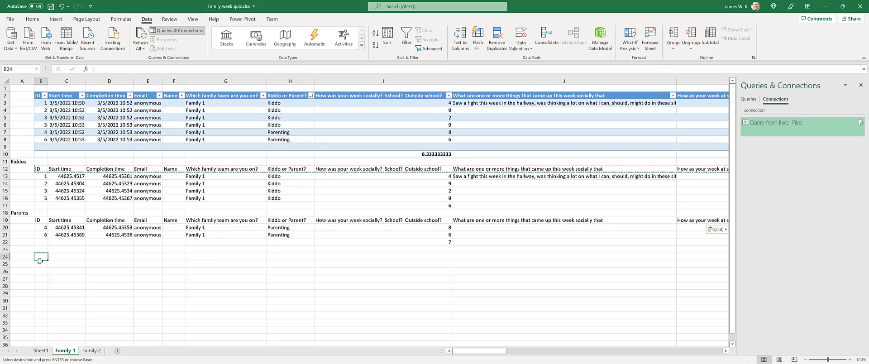
- Try deleting the copied Kiddo record rows 13–16, and undo the deletion
drag(42, 176, 46, 198)
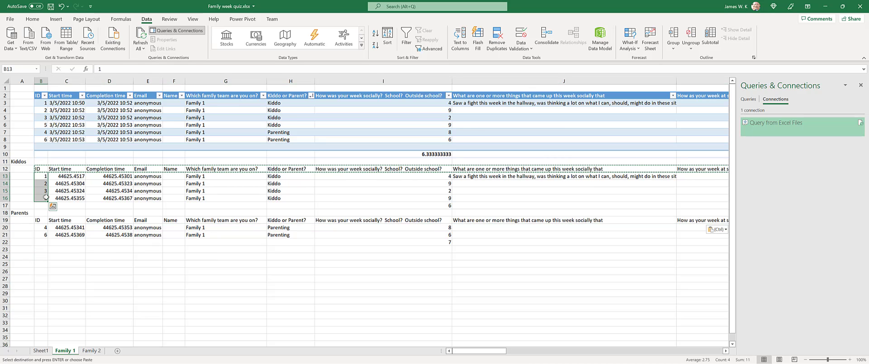
key(ctrl+shift+Right)
key(ctrl+shift+Right)
key(Left)
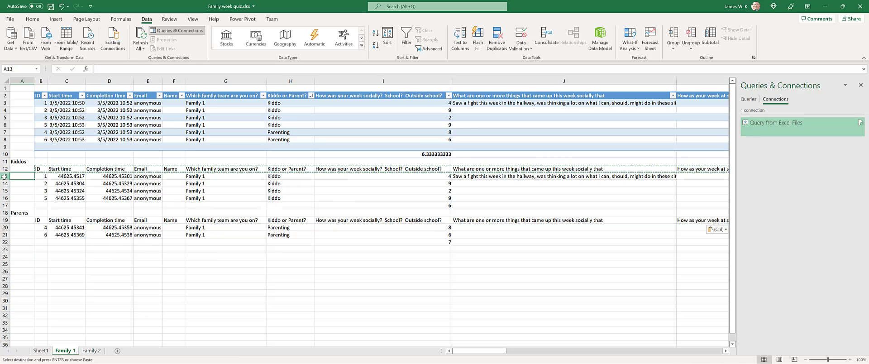
drag(4, 176, 4, 198)
right_click(4, 198)
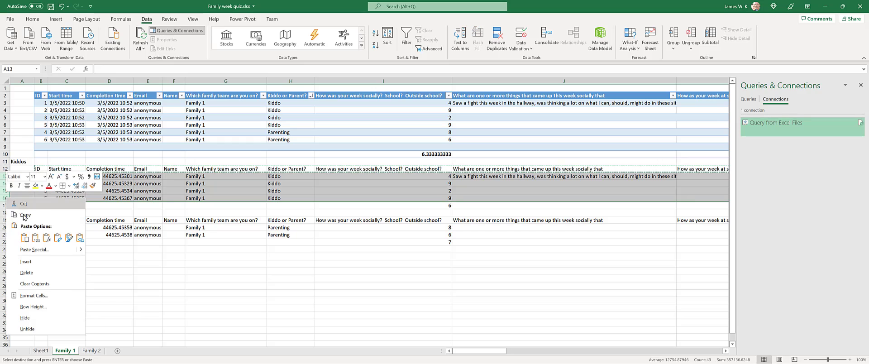
click(26, 272)
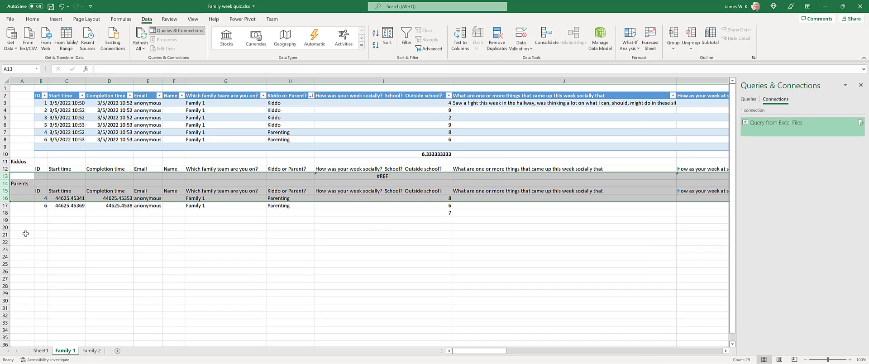
key(ctrl+z)
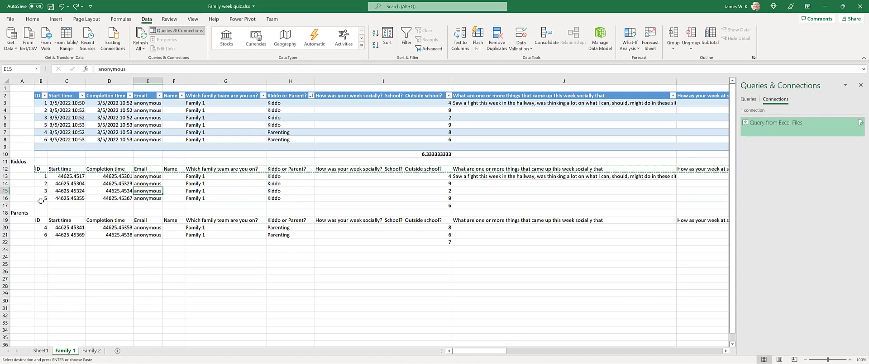
- Make room with blank rows between the Kiddo averages in row 17 and the Parents label
click(4, 205)
right_click(4, 205)
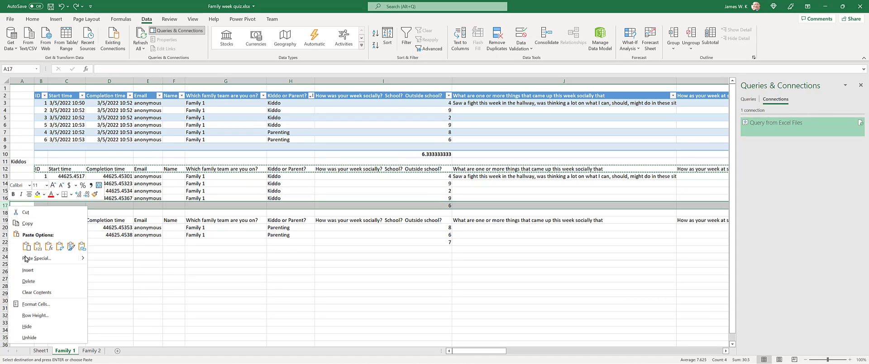
click(27, 270)
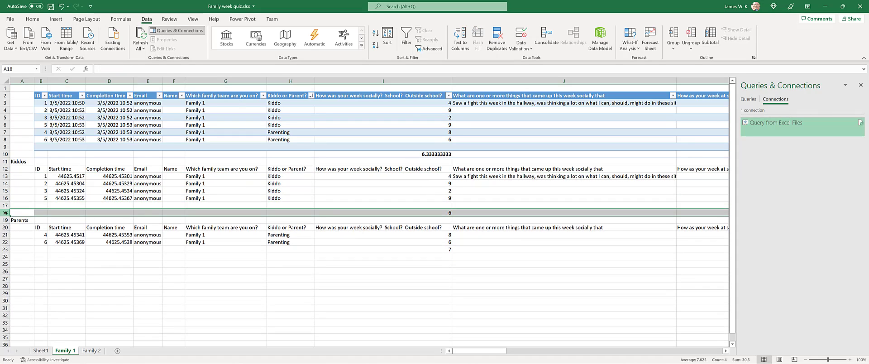
key(ctrl+c)
right_click(4, 205)
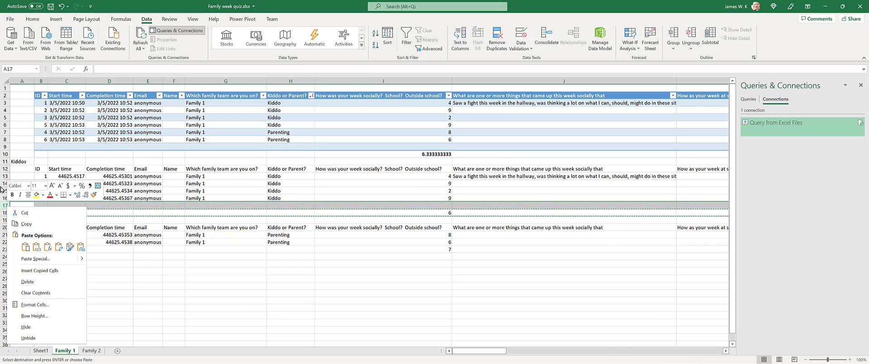
click(4, 219)
right_click(5, 220)
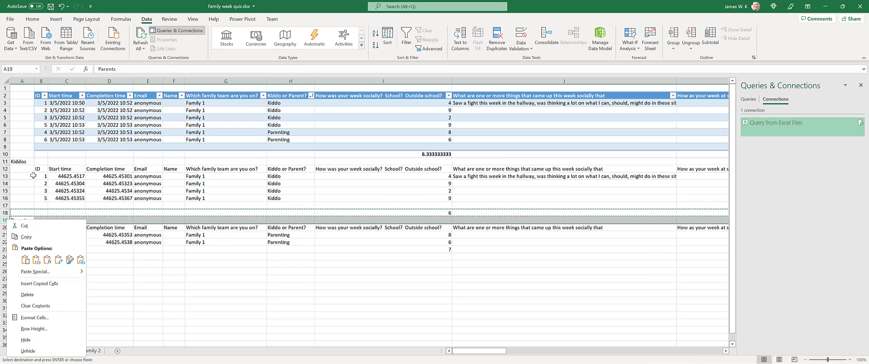
click(6, 212)
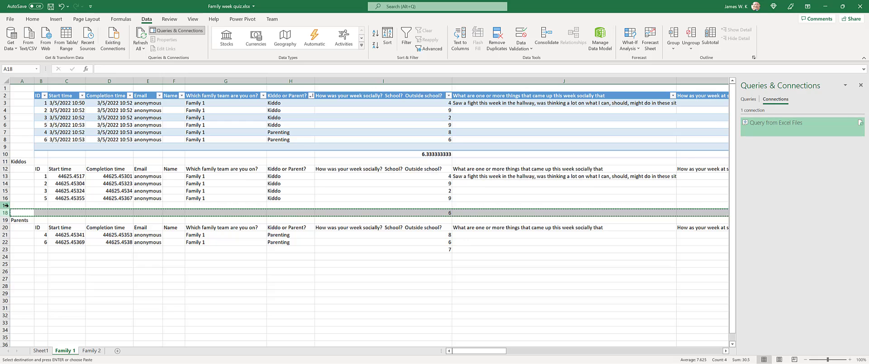
right_click(6, 212)
click(29, 285)
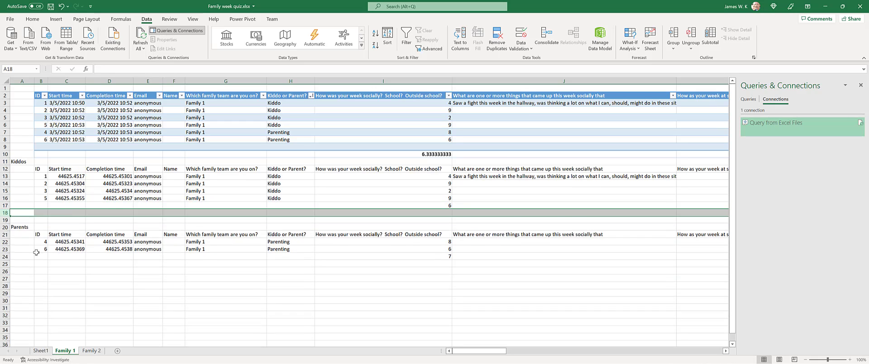
- Copy the Kiddo averages in row 17 and paste them as values into row 18
click(4, 205)
key(ctrl+c)
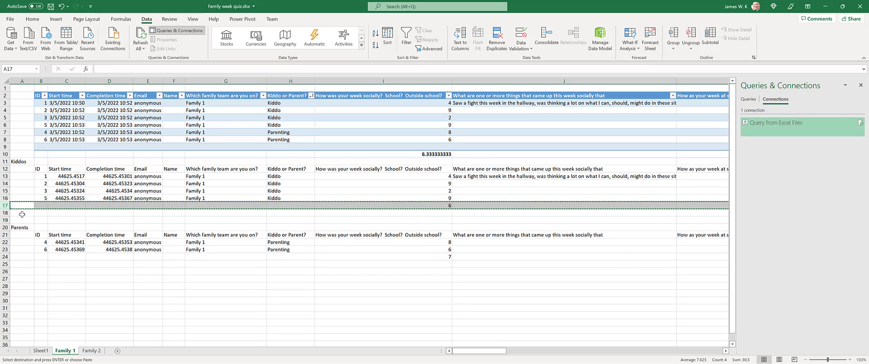
right_click(6, 212)
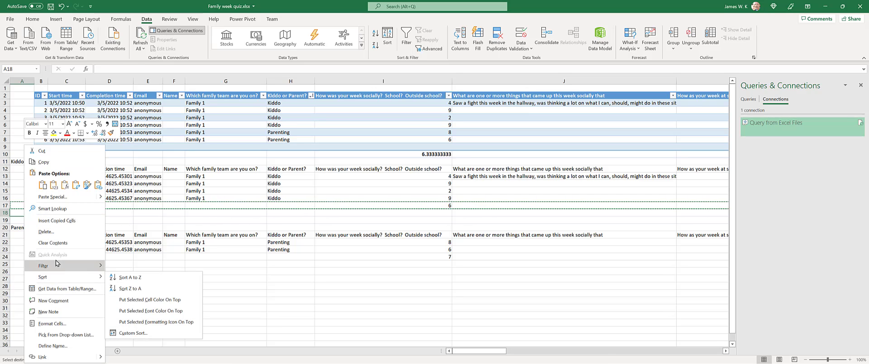
click(42, 185)
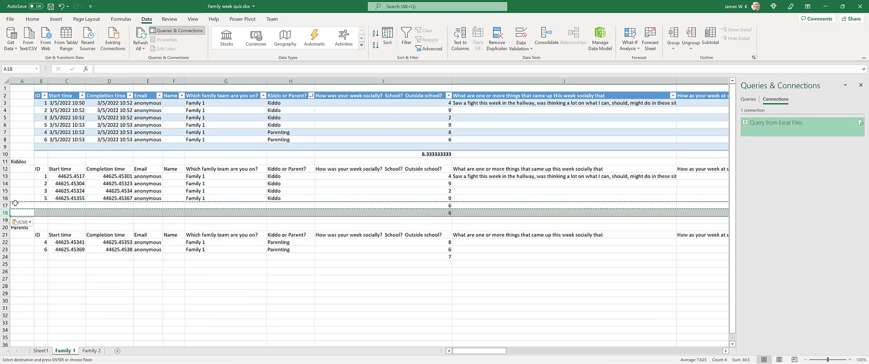
- Delete rows 13–17 holding the copied Kiddo records and their average formulas
drag(9, 179, 8, 177)
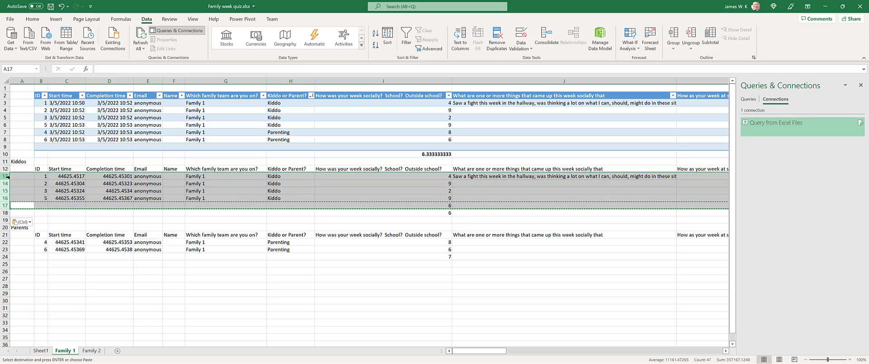
key(Delete)
right_click(8, 177)
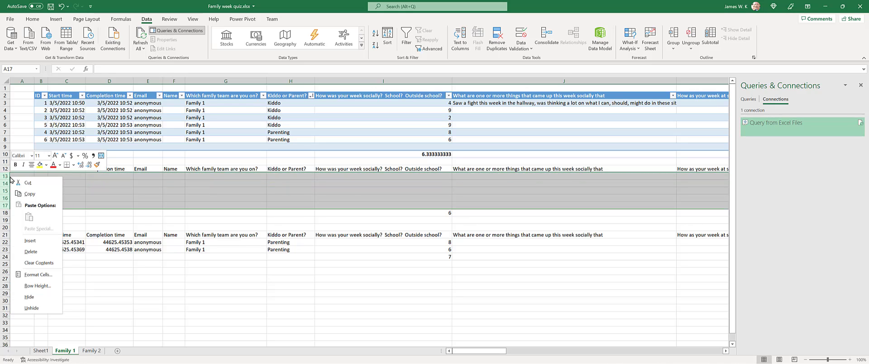
click(38, 247)
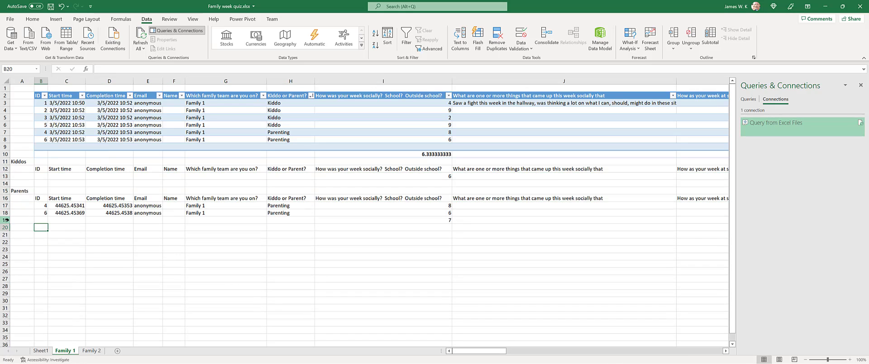
- Copy the Parenting averages in row 19 and paste them as values into row 20
click(6, 220)
key(ctrl+c)
click(16, 227)
right_click(23, 229)
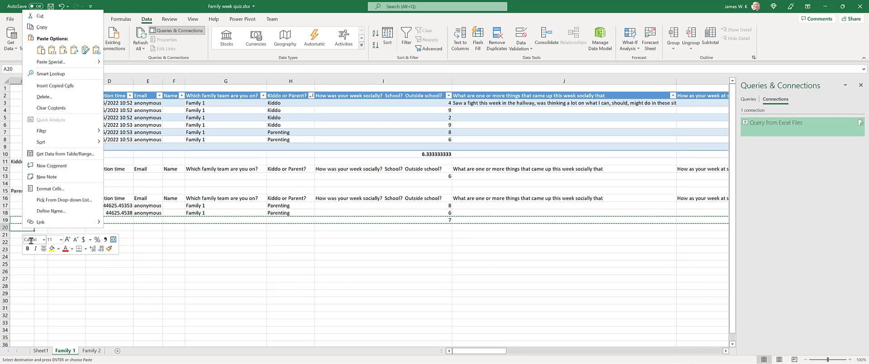
click(52, 50)
- Delete rows 17–19 holding the copied Parenting records and their average formulas
click(6, 220)
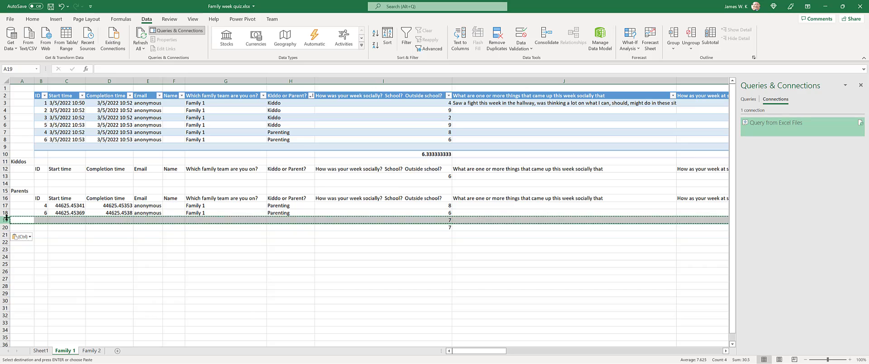
shift+click(5, 205)
right_click(6, 206)
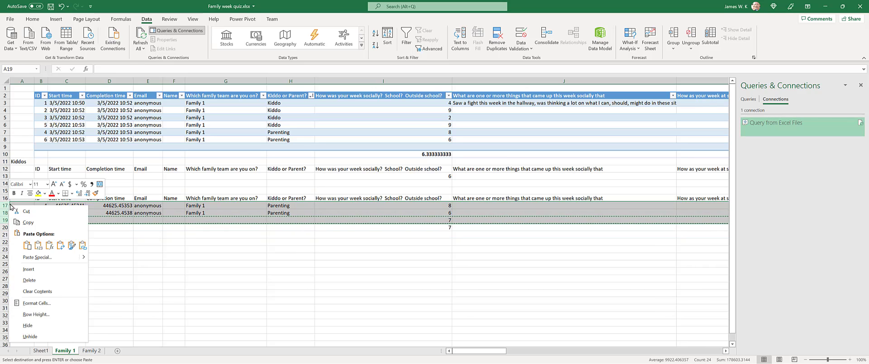
click(36, 281)
click(99, 248)
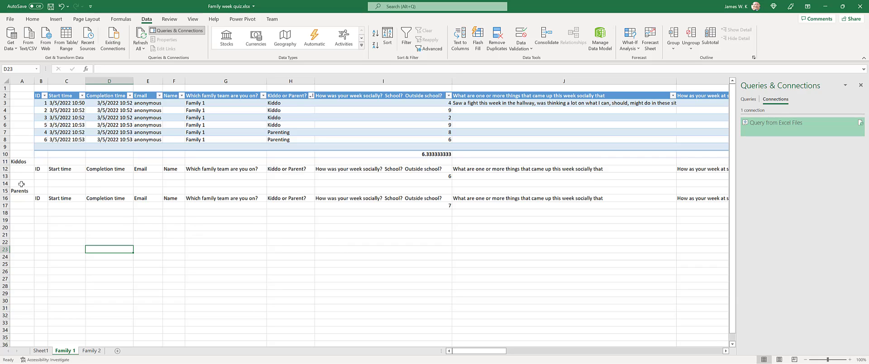
- Copy the Kiddos headers and averages in B12:O13 and paste them transposed starting at C20
click(40, 168)
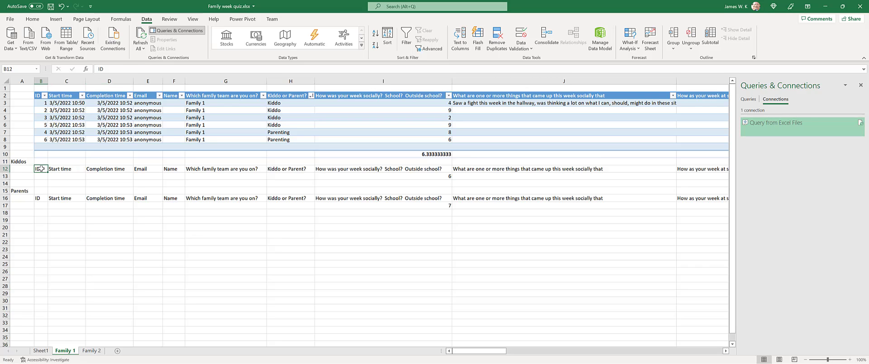
key(ctrl+shift+Right)
key(shift+Down)
key(ctrl+c)
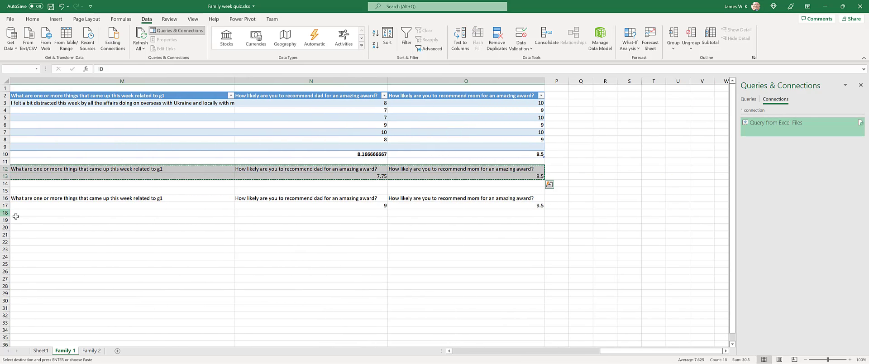
click(104, 239)
key(Home)
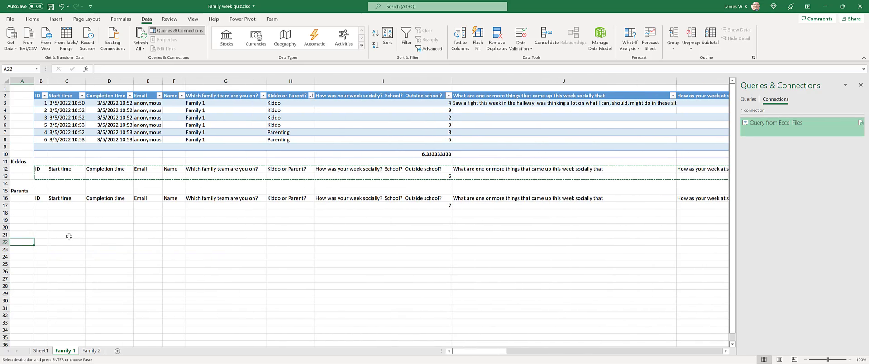
right_click(64, 228)
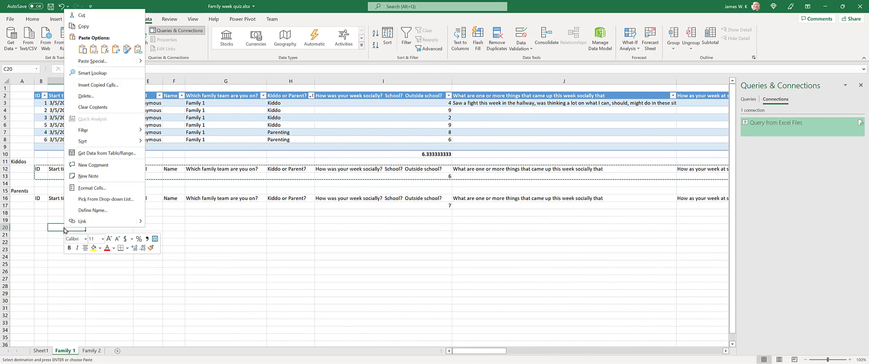
click(114, 52)
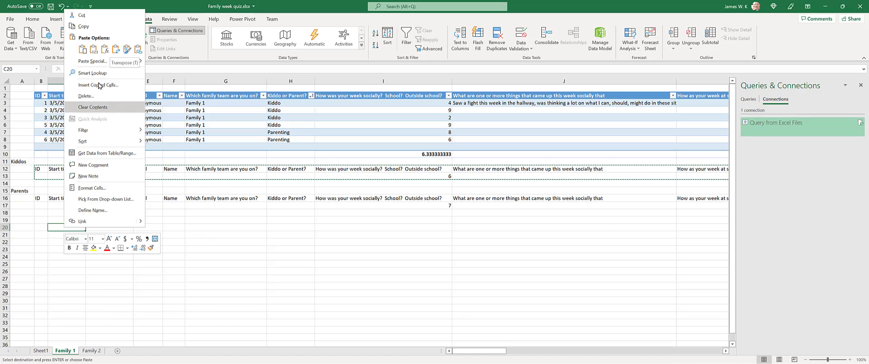
mouse_move(138, 65)
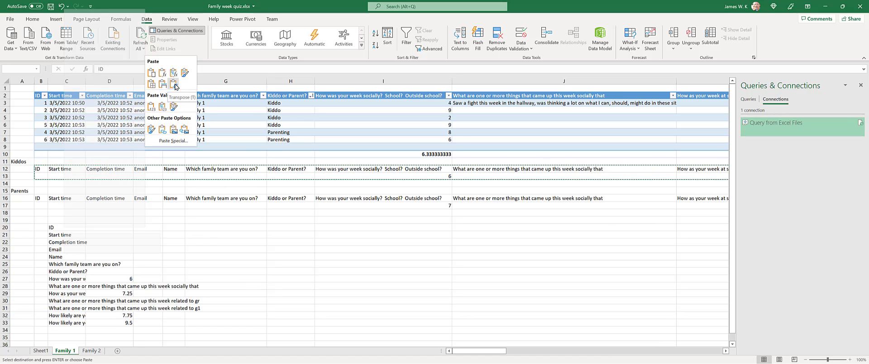
click(175, 85)
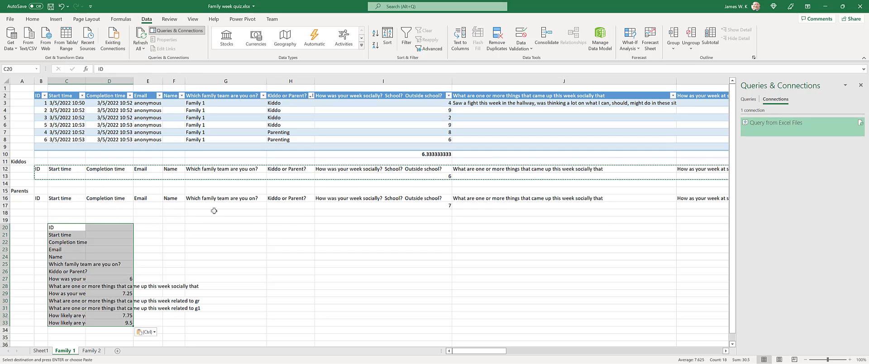
- Widen column C so more of the transposed question text fits
drag(85, 80, 125, 81)
click(113, 270)
scroll(137, 257, down, 1)
scroll(137, 256, down, 3)
click(52, 161)
key(Escape)
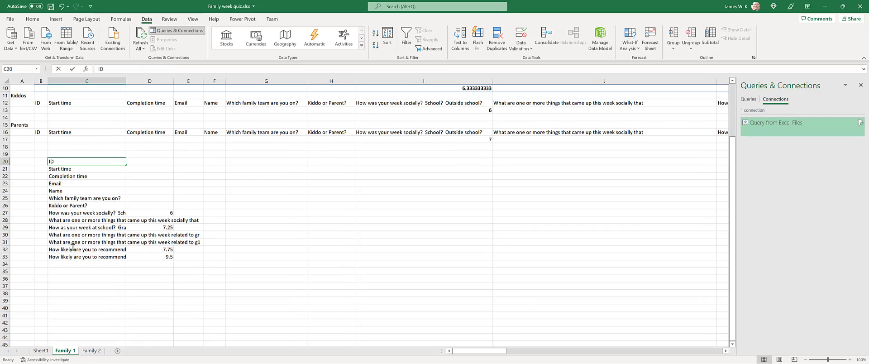
- Try to cut the open-ended question rows 28, 30 and 31 together
key(ctrl+Down)
key(ctrl+shift+Up)
click(155, 220)
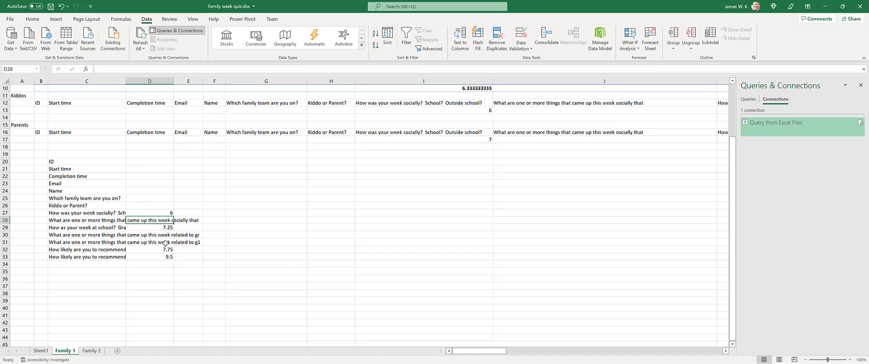
click(5, 220)
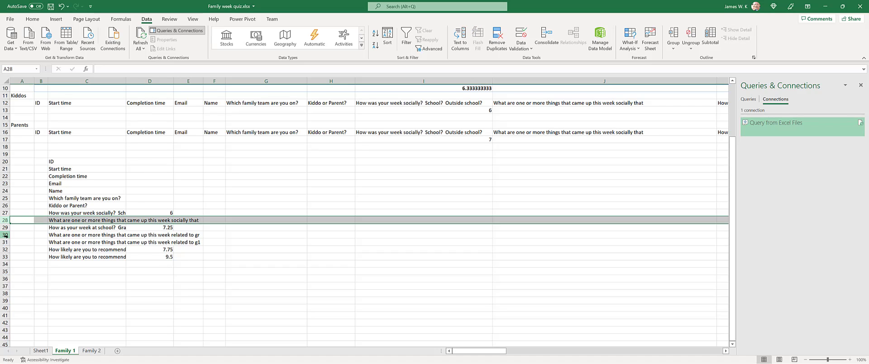
ctrl+click(5, 235)
ctrl+click(6, 242)
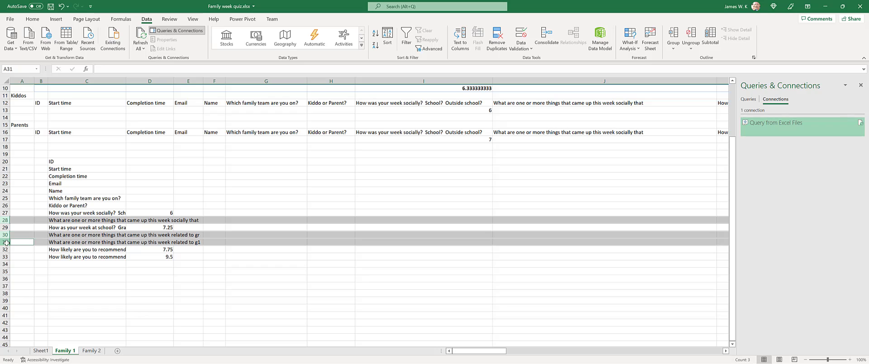
key(ctrl+c)
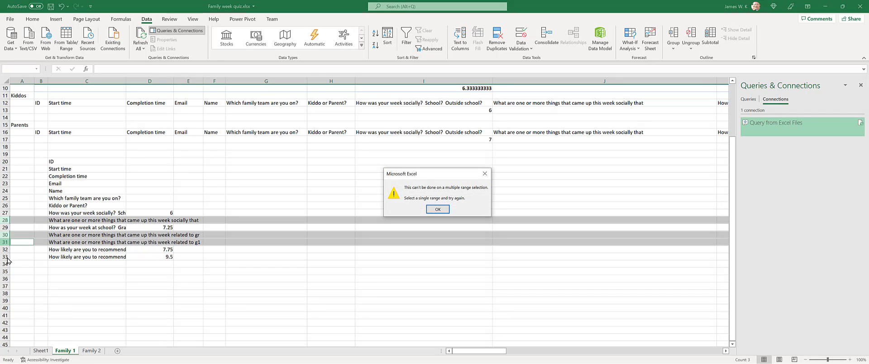
click(437, 209)
- Move the open-ended question rows 30–31 to rows 34–35 and row 28 to row 36
drag(5, 234, 6, 242)
key(ctrl+c)
click(6, 264)
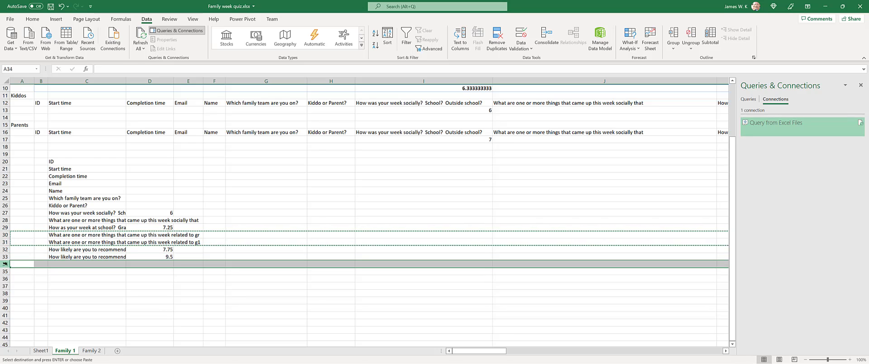
key(ctrl+v)
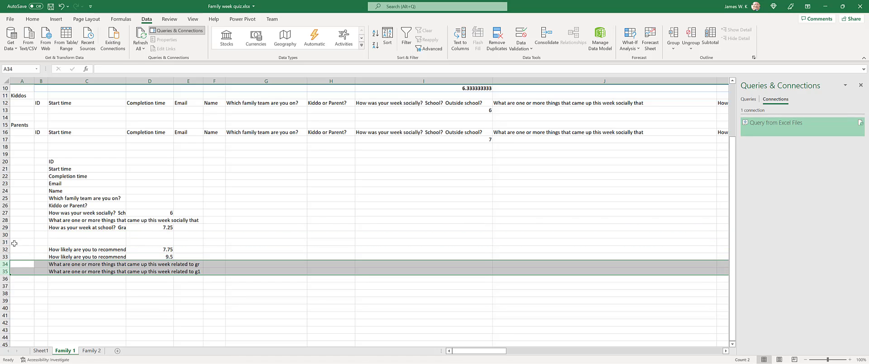
click(5, 221)
key(ctrl+x)
click(5, 279)
key(ctrl+v)
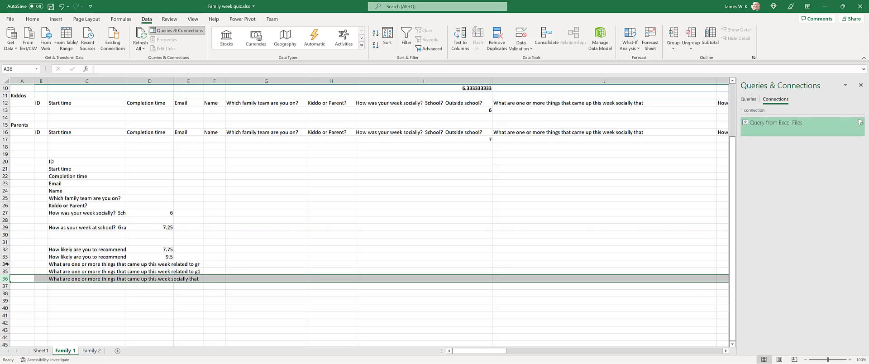
- Delete the emptied rows among the rated questions so their four averages sit together
right_click(6, 221)
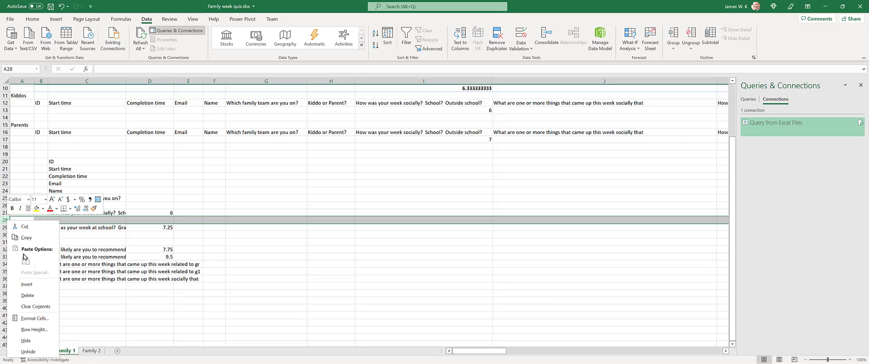
click(21, 294)
drag(5, 227, 5, 235)
right_click(5, 235)
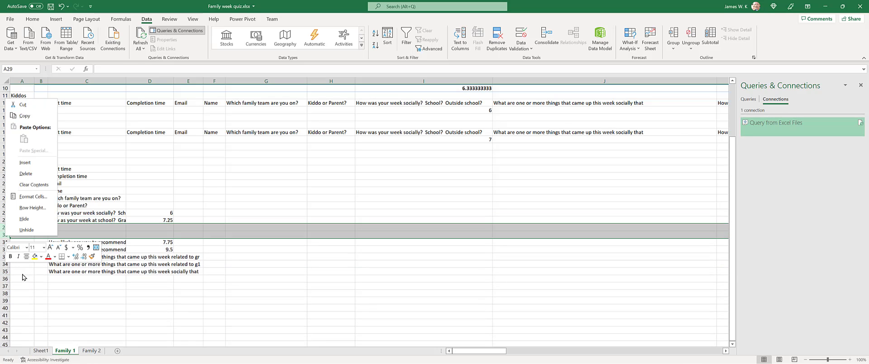
click(33, 173)
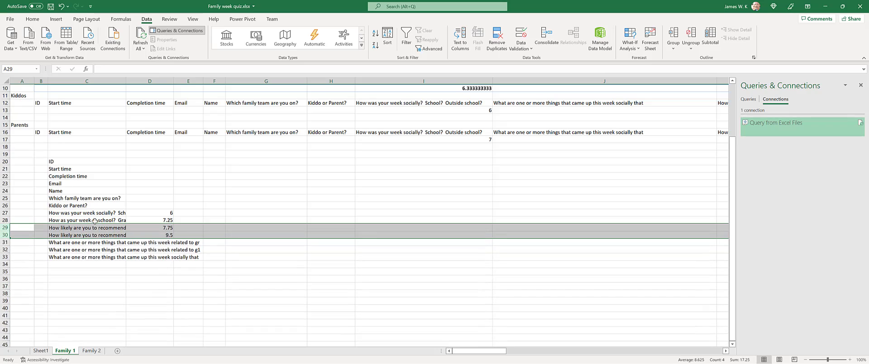
- Move the four rated questions and their averages from C27:D30 to C35
click(160, 235)
drag(158, 234, 78, 211)
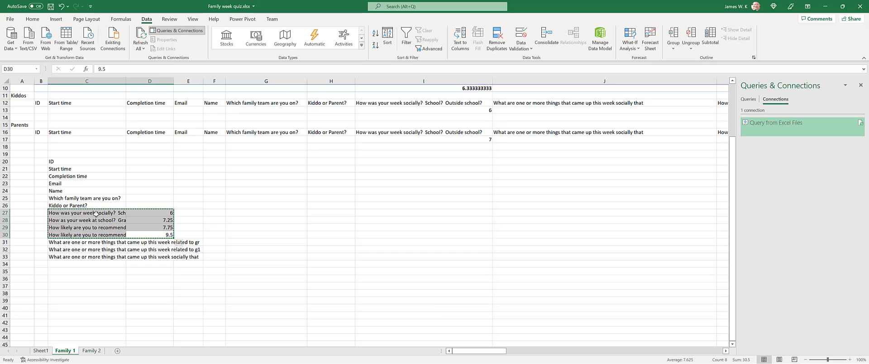
click(68, 271)
key(ctrl+v)
- Move the three open-ended question rows 31–33 up to rows 27–29
click(69, 256)
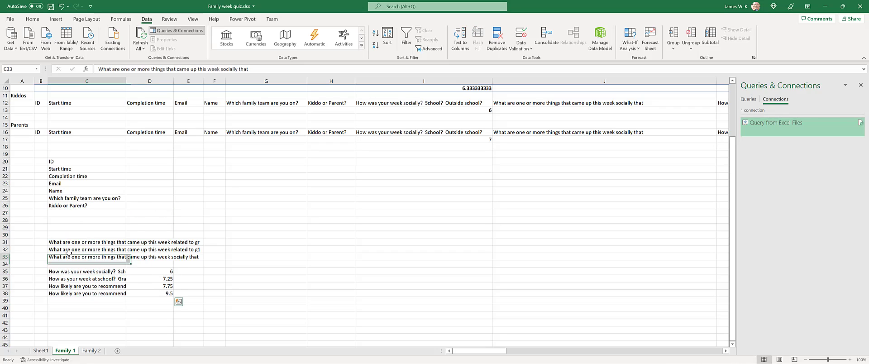
drag(69, 253, 69, 243)
drag(3, 242, 5, 227)
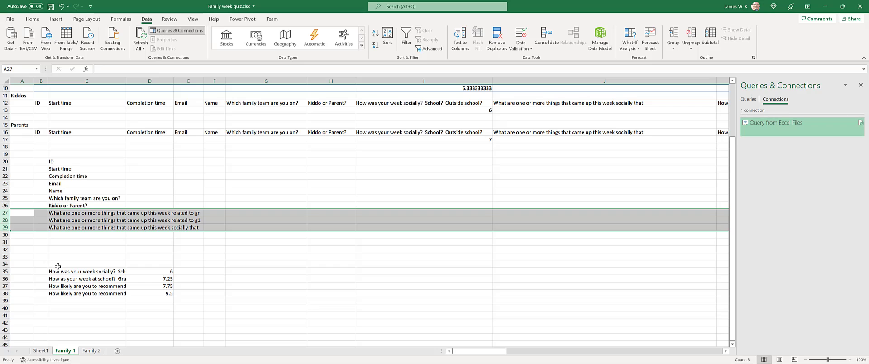
- Enter the headings Question, Kiddos and Parents in C34:E34 above the rated questions
click(79, 262)
text(Q)
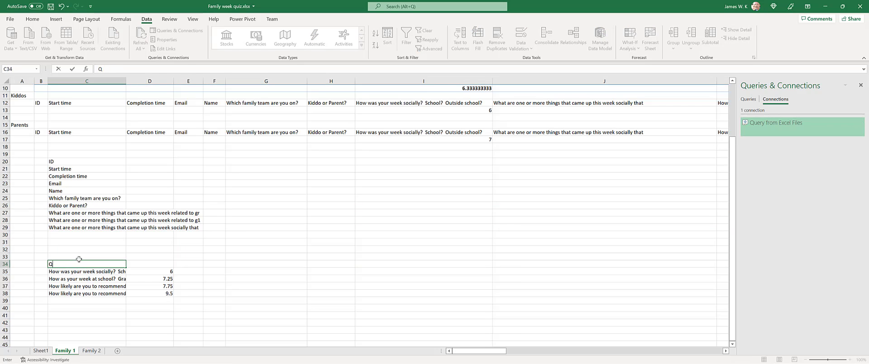
text(iestopmion)
key(Tab)
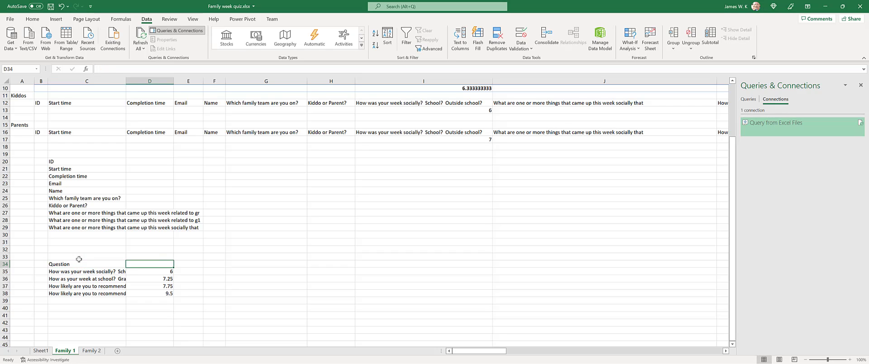
text(Kiddos)
key(Tab)
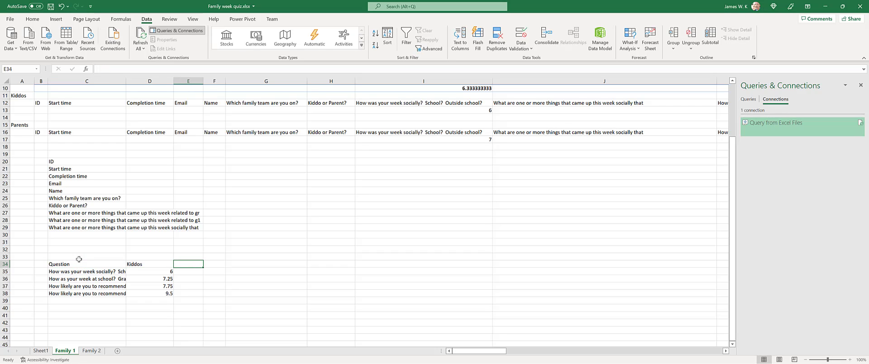
text(Parents)
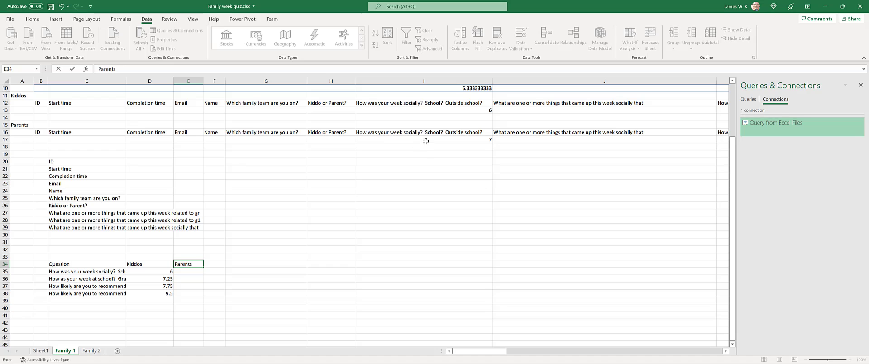
- Copy the Parents averages in I17:O17 and paste them transposed starting at E35
drag(426, 141, 688, 141)
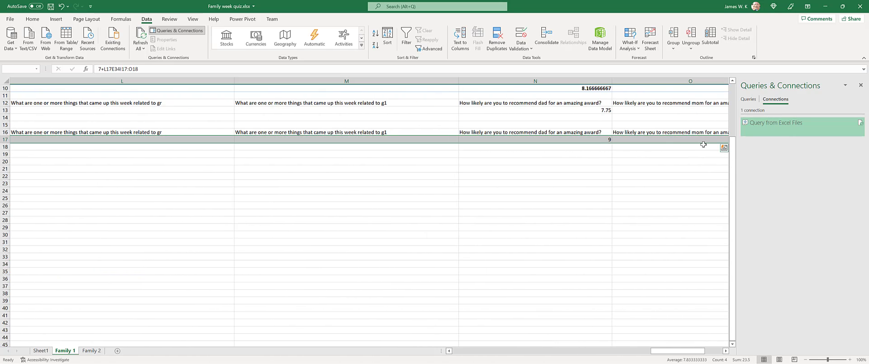
scroll(703, 144, right, 1)
key(ctrl+c)
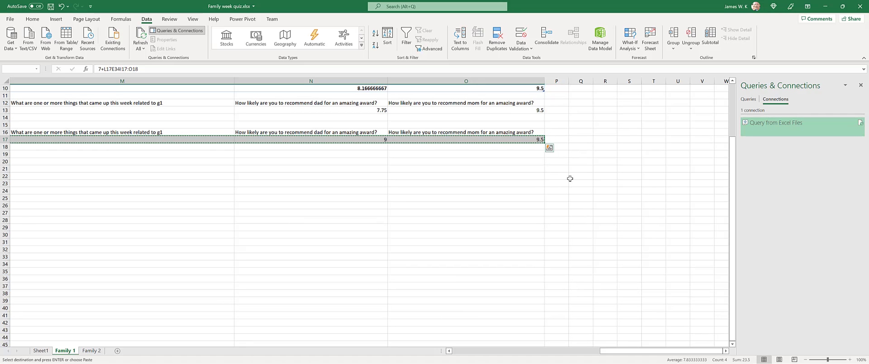
key(Home)
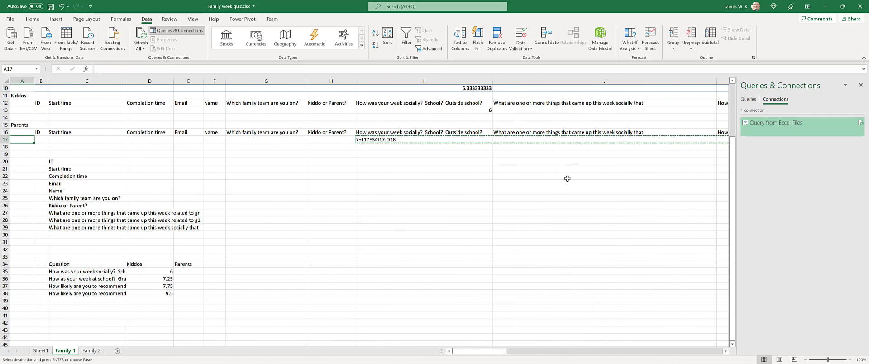
right_click(181, 273)
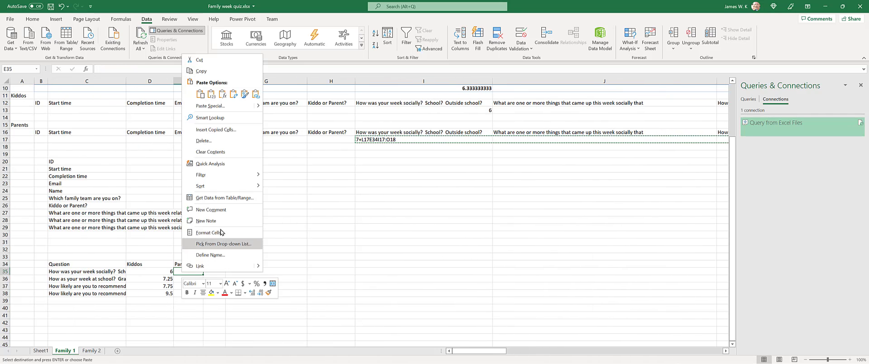
click(233, 95)
click(198, 271)
key(Escape)
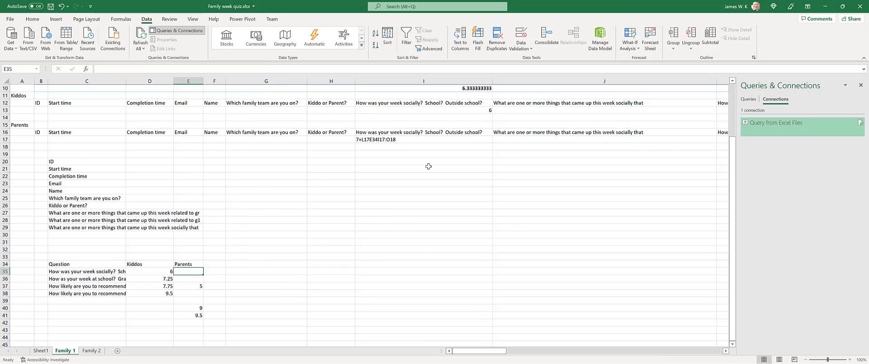
- Set the Parents value for the social week question in E35 to 7
click(402, 141)
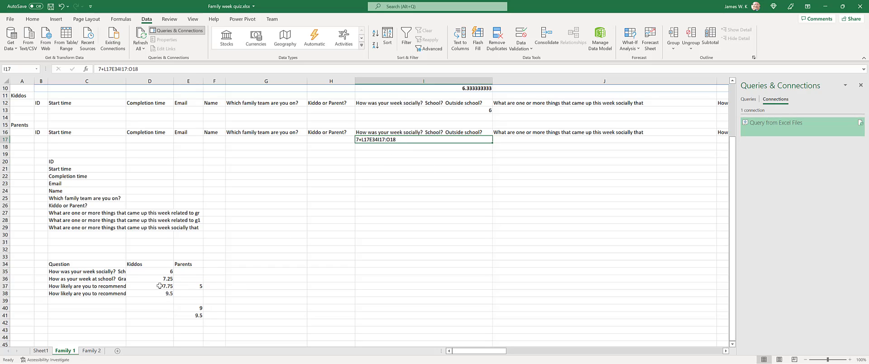
click(199, 286)
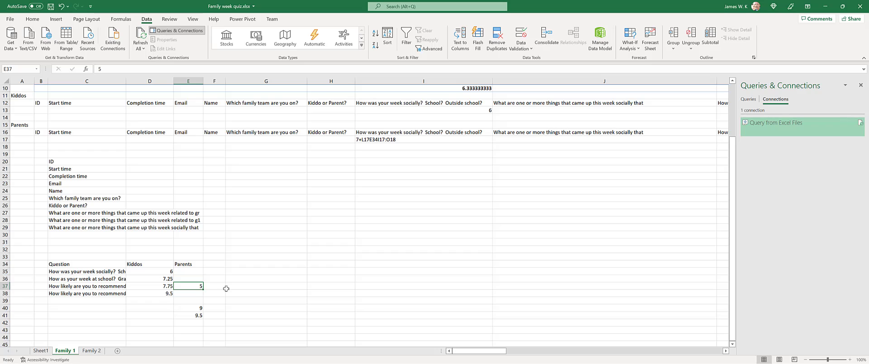
key(Up)
key(Up)
key(ctrl+v)
key(Down)
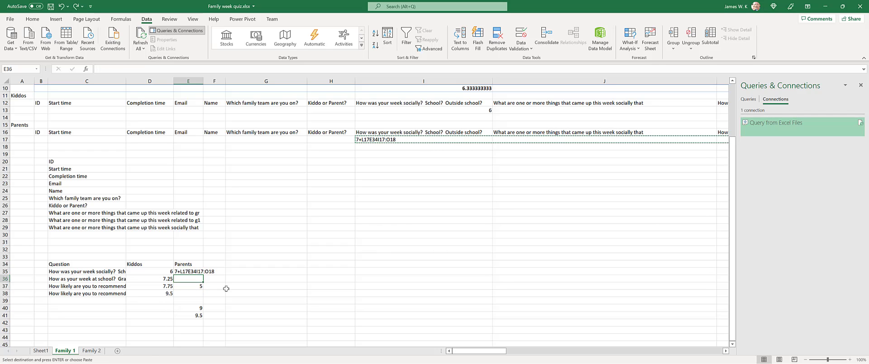
key(ctrl+z)
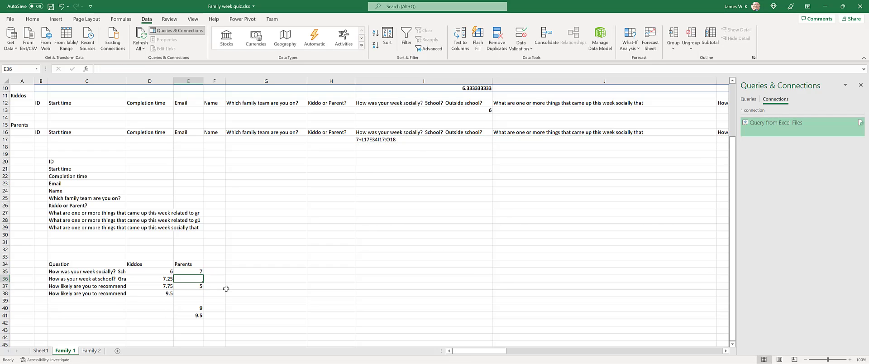
- Move the Parents average in E37 up to E36, beside the school week question
key(Down)
key(ctrl+x)
key(Up)
key(ctrl+v)
key(Down)
key(Down)
key(Down)
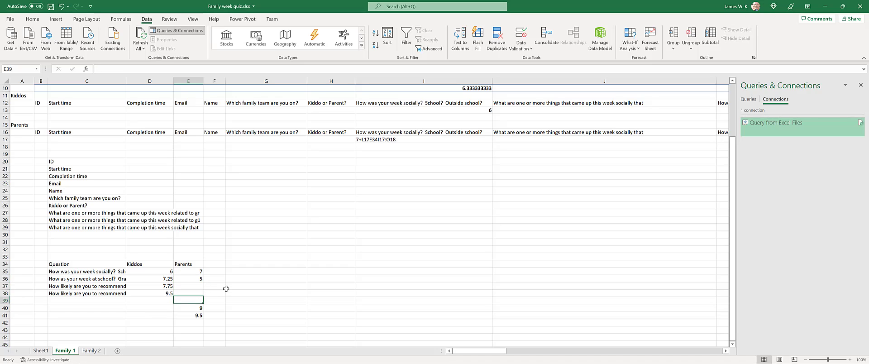
- Move the last two Parents averages from E40:E41 up to E37:E38, beside the two recommendation questions
key(Down)
key(shift+Down)
key(ctrl+x)
key(Up)
key(Up)
key(Up)
key(ctrl+v)
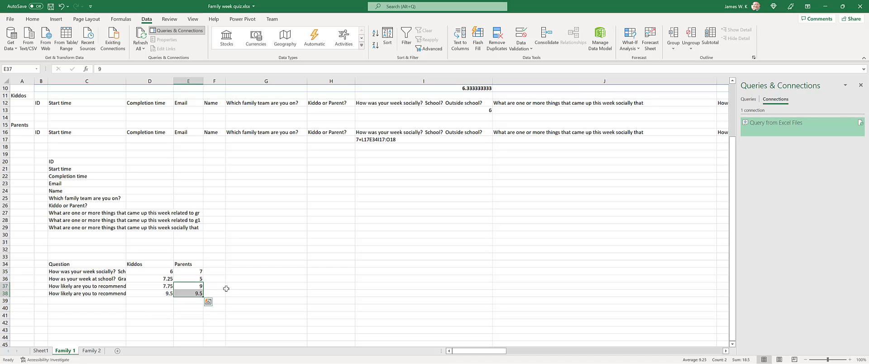
- Insert a Line with Markers chart of C34:E38 with Kiddos and Parents as series, and widen it beside the table
click(215, 286)
drag(202, 293, 65, 263)
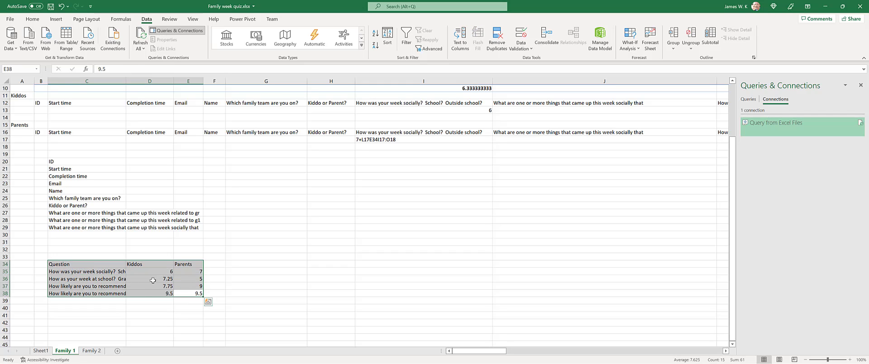
click(56, 19)
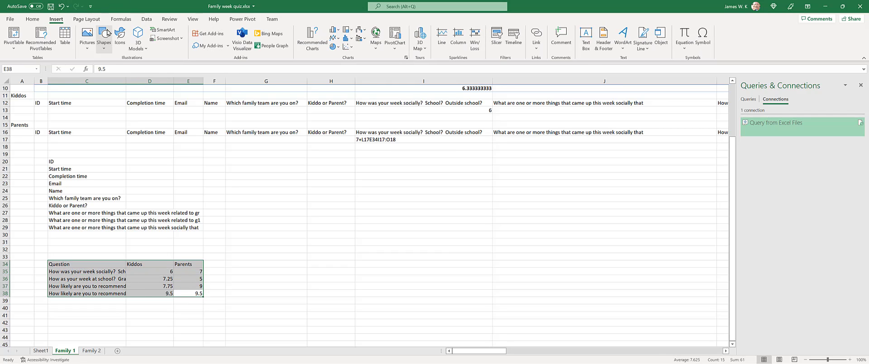
click(320, 45)
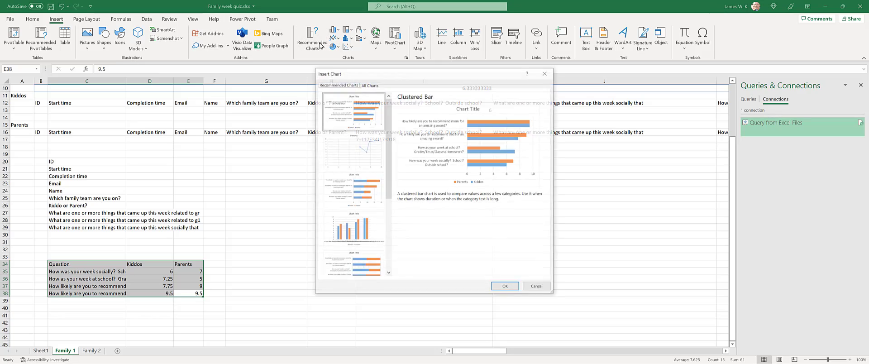
drag(367, 71, 254, 67)
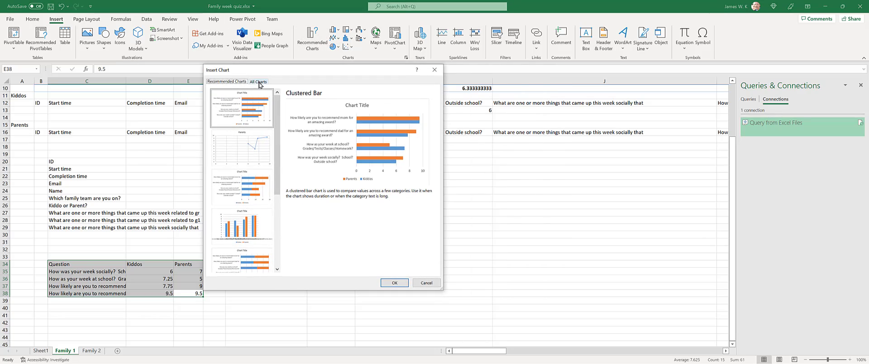
click(259, 82)
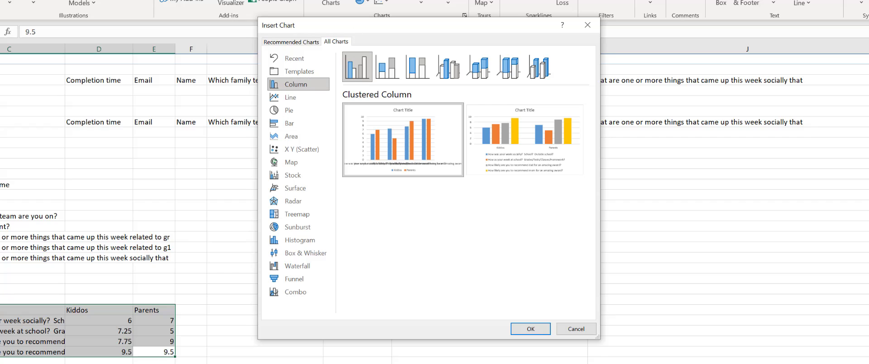
mouse_move(433, 134)
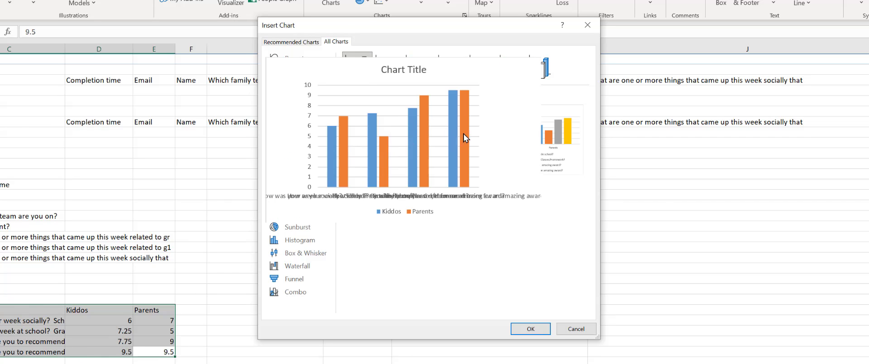
click(290, 97)
click(447, 67)
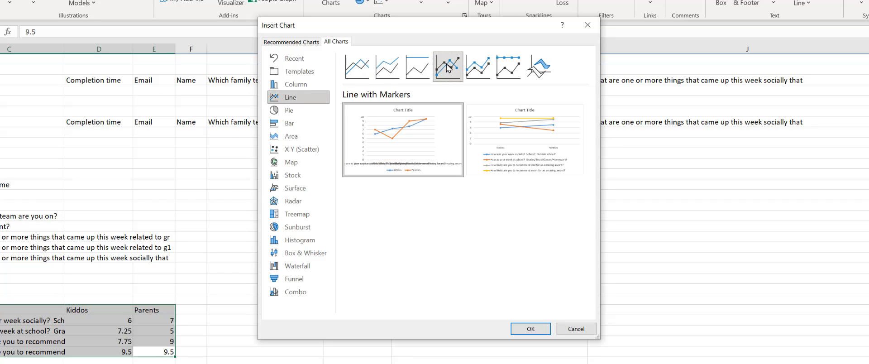
mouse_move(409, 138)
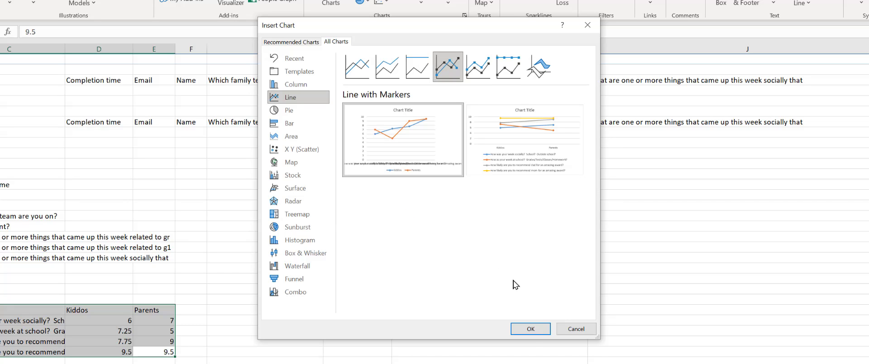
click(532, 332)
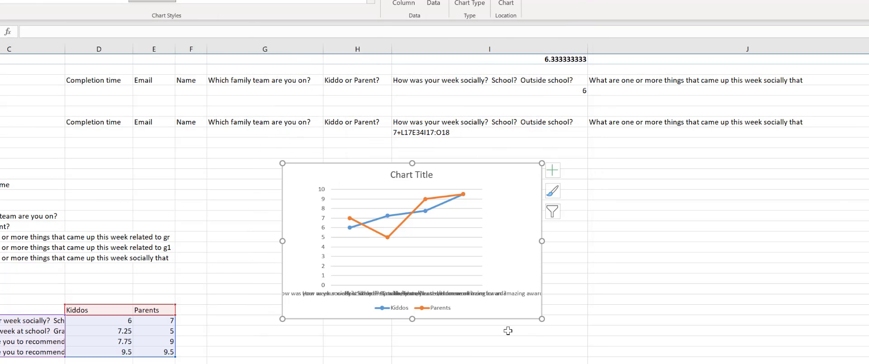
drag(378, 230, 371, 261)
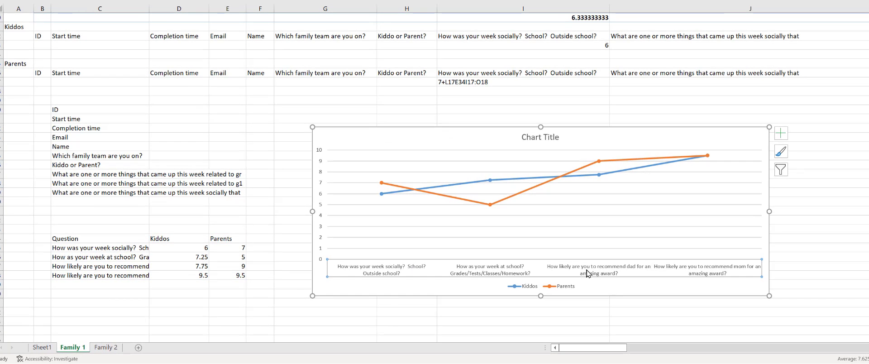
- Set the custom angle of the chart's horizontal axis labels to 29°
right_click(566, 347)
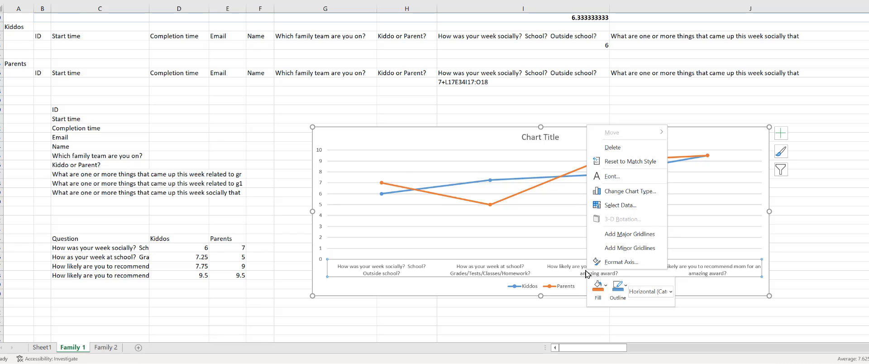
click(609, 263)
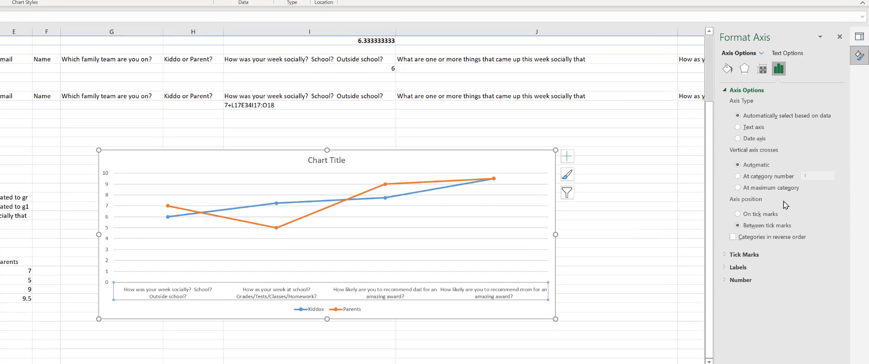
click(744, 69)
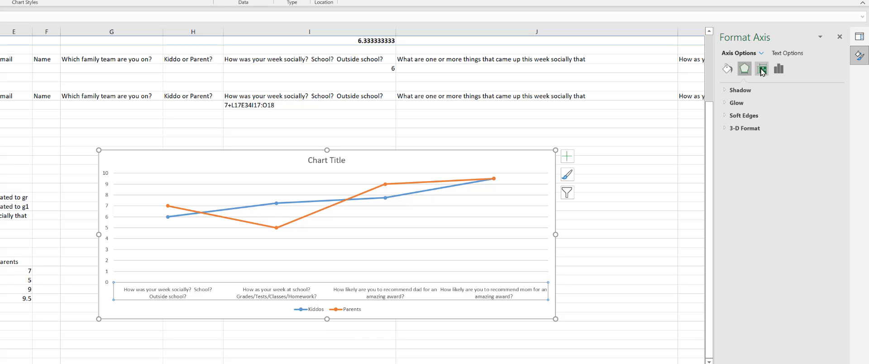
click(762, 69)
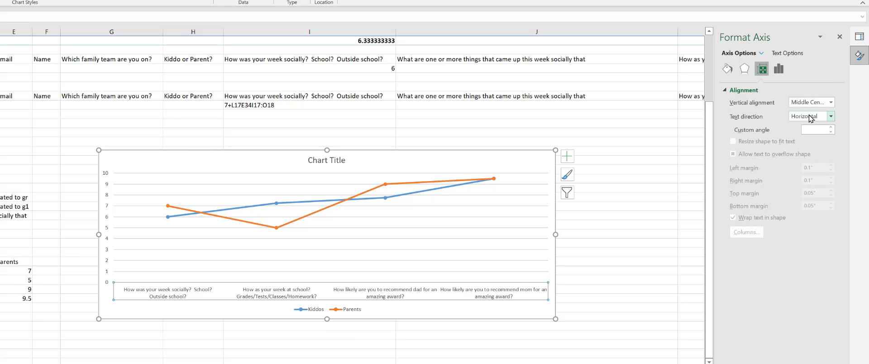
click(832, 128)
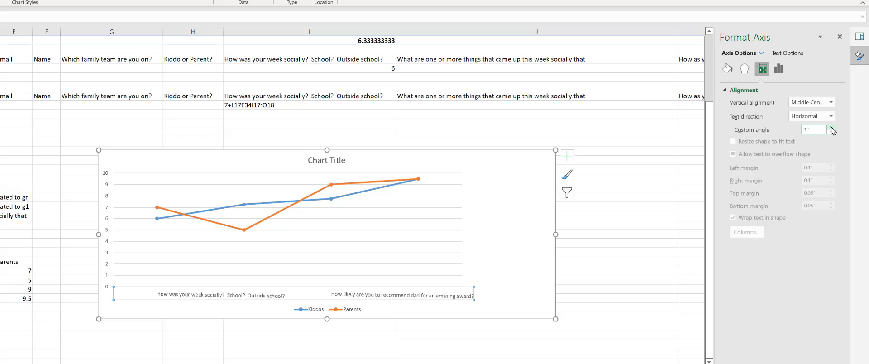
click(831, 128)
click(831, 128)
click(831, 128)
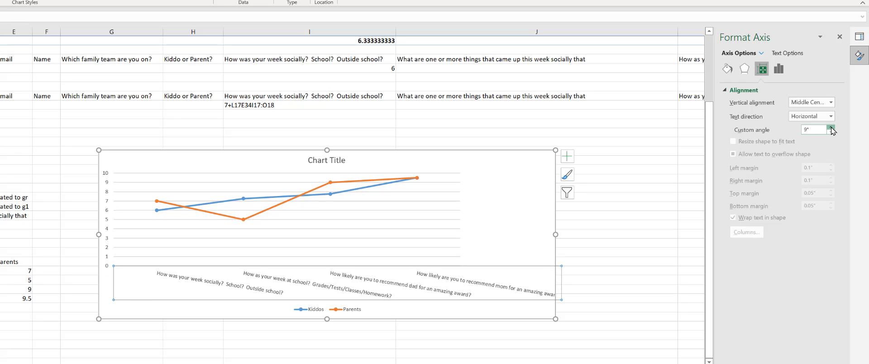
click(832, 128)
click(832, 128)
click(831, 128)
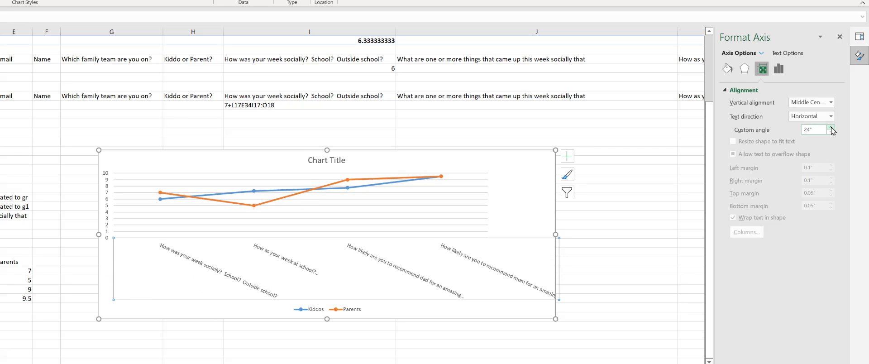
click(832, 128)
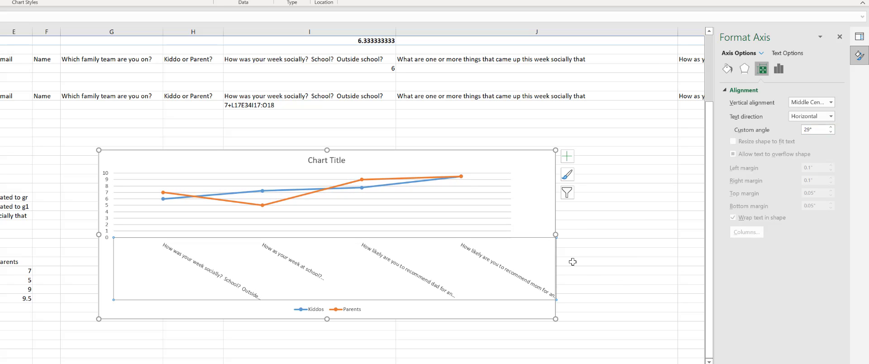
- Move the chart clear of the Parents averages in row 17 and make it taller to fit the slanted question labels
scroll(502, 240, up, 1)
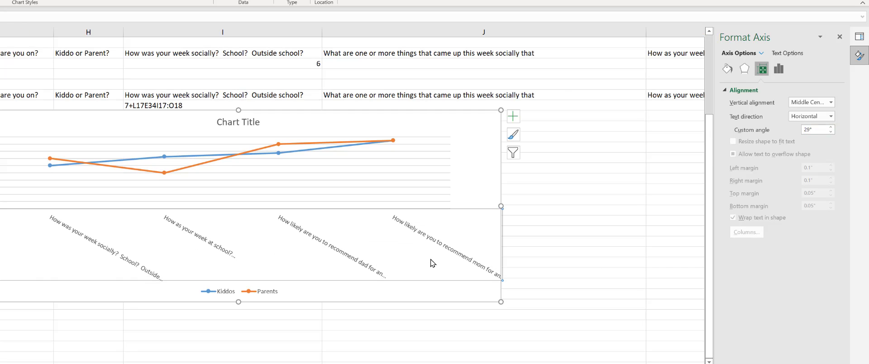
scroll(432, 264, down, 1)
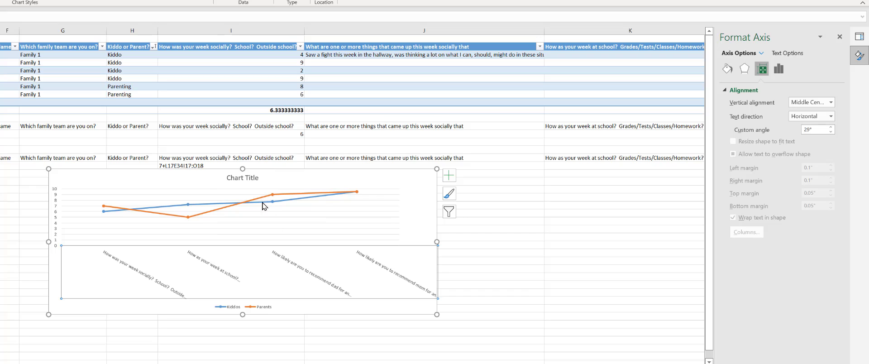
click(266, 224)
drag(265, 169, 257, 189)
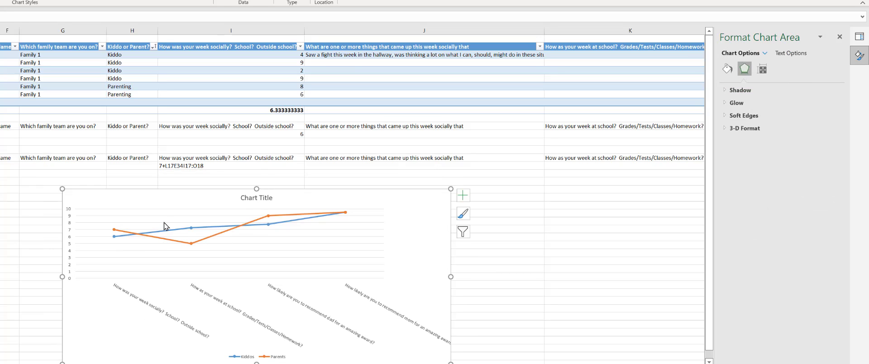
mouse_move(191, 247)
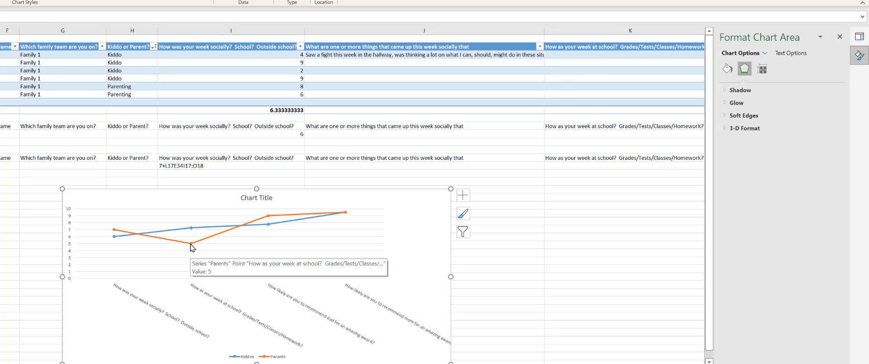